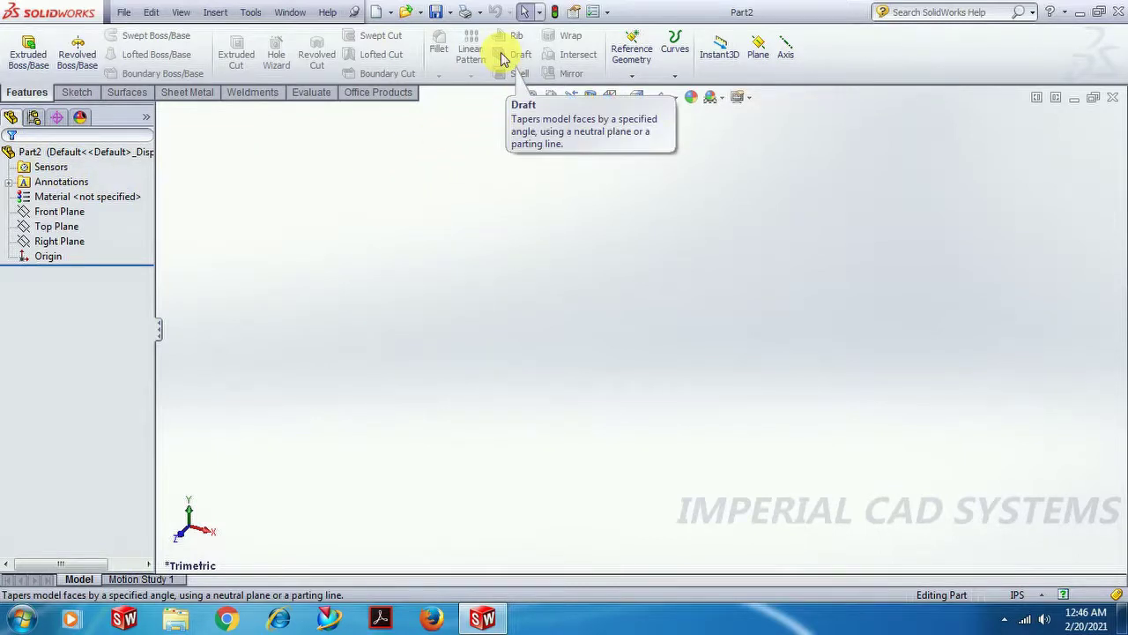
Sketch a corner rectangle around the origin on the Front Plane and finish the sketch.
left_click(58, 214)
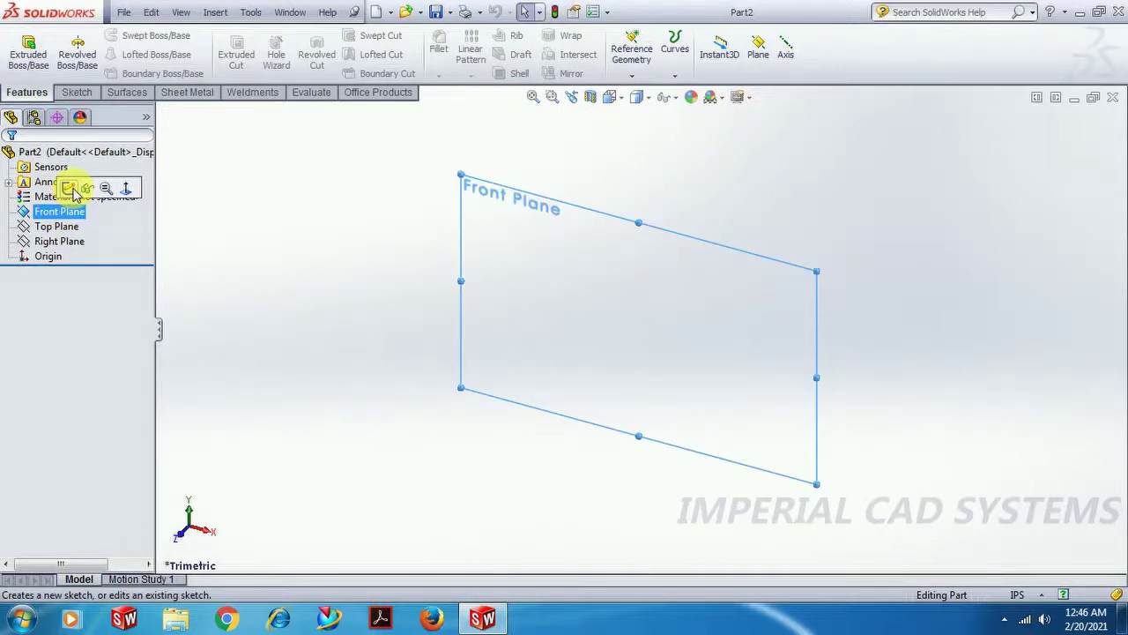
left_click(71, 189)
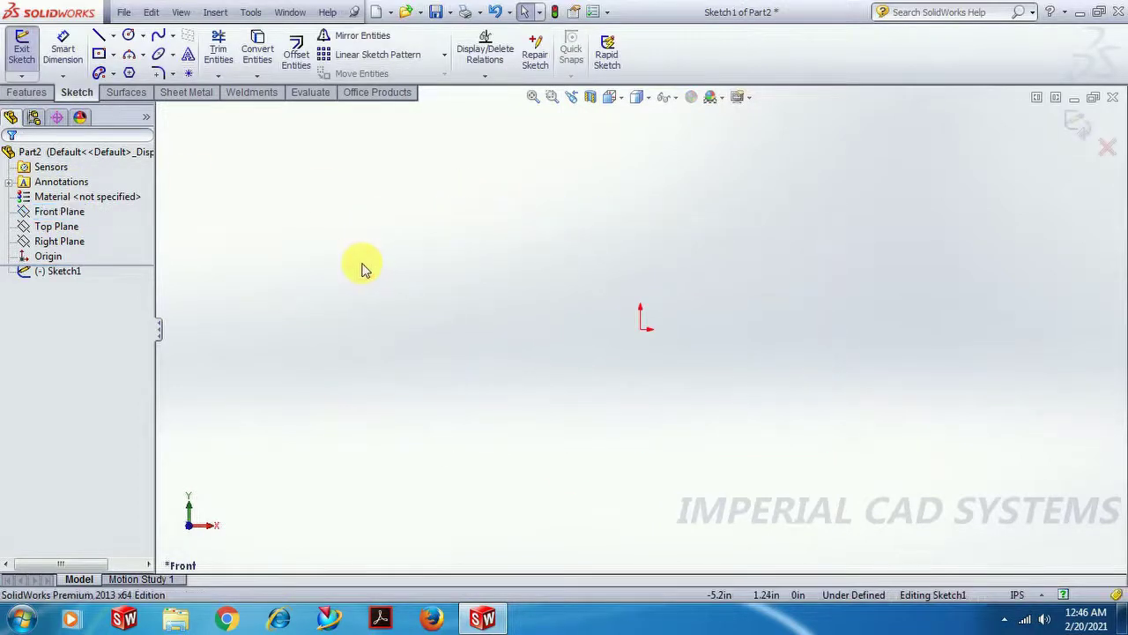
left_click(114, 56)
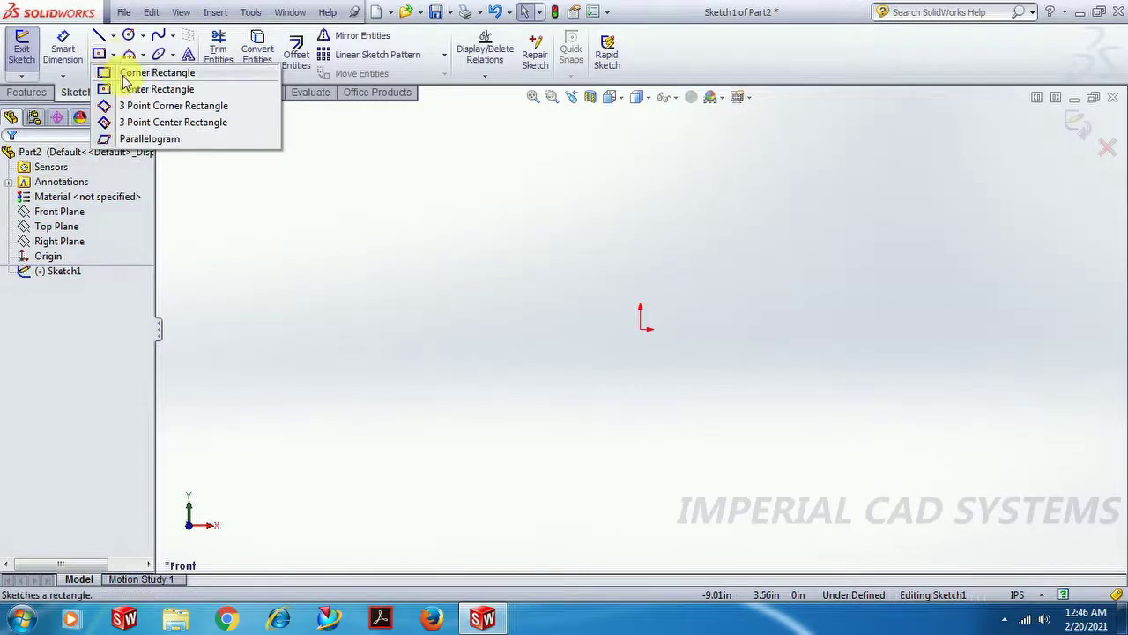
left_click(124, 71)
left_click(459, 212)
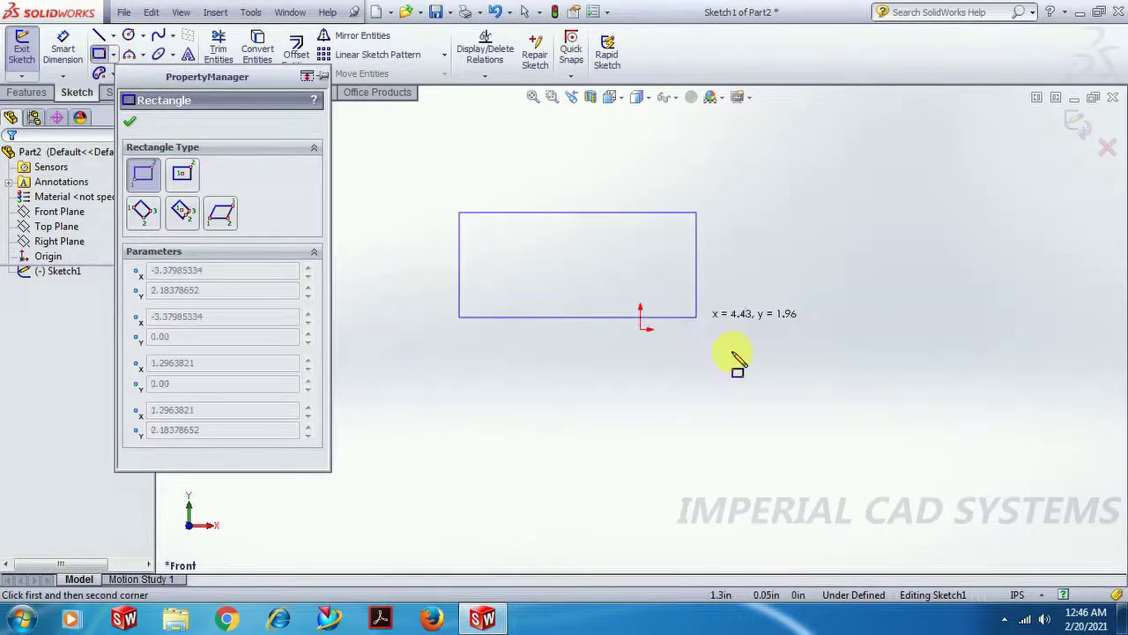
left_click(809, 433)
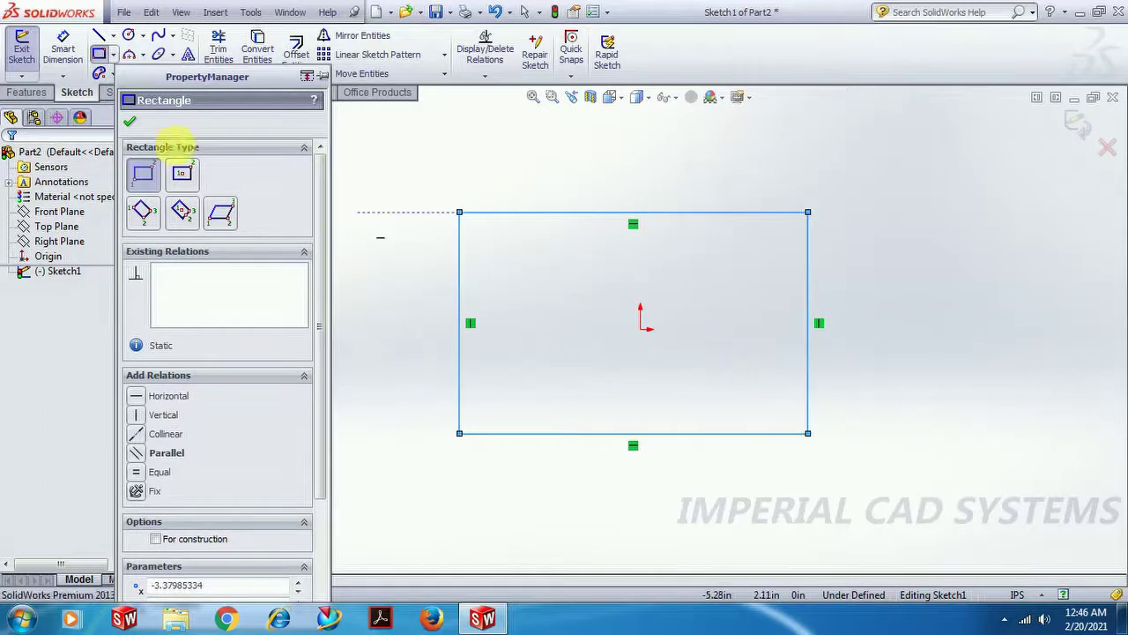
left_click(130, 124)
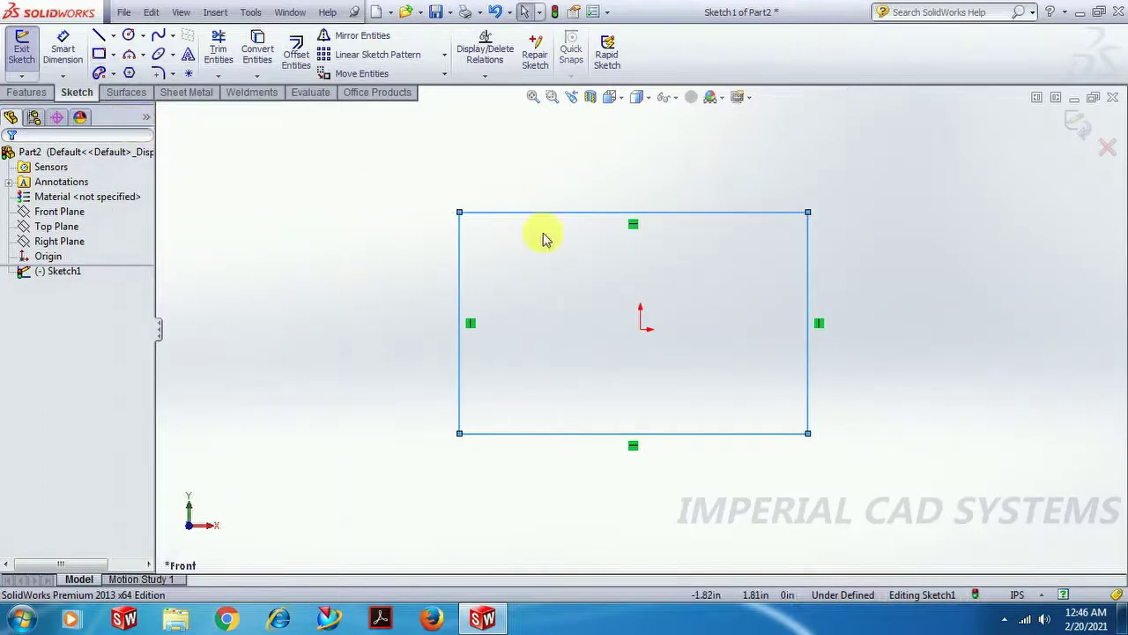
left_click(1076, 123)
Extrude the rectangle sketch into a solid block with a blind depth of about 2.79 in.
mouse_move(839, 341)
middle_mouse_down()
mouse_move(786, 378)
mouse_move(806, 353)
middle_mouse_up()
left_click(805, 353)
left_click(26, 58)
left_click(527, 263)
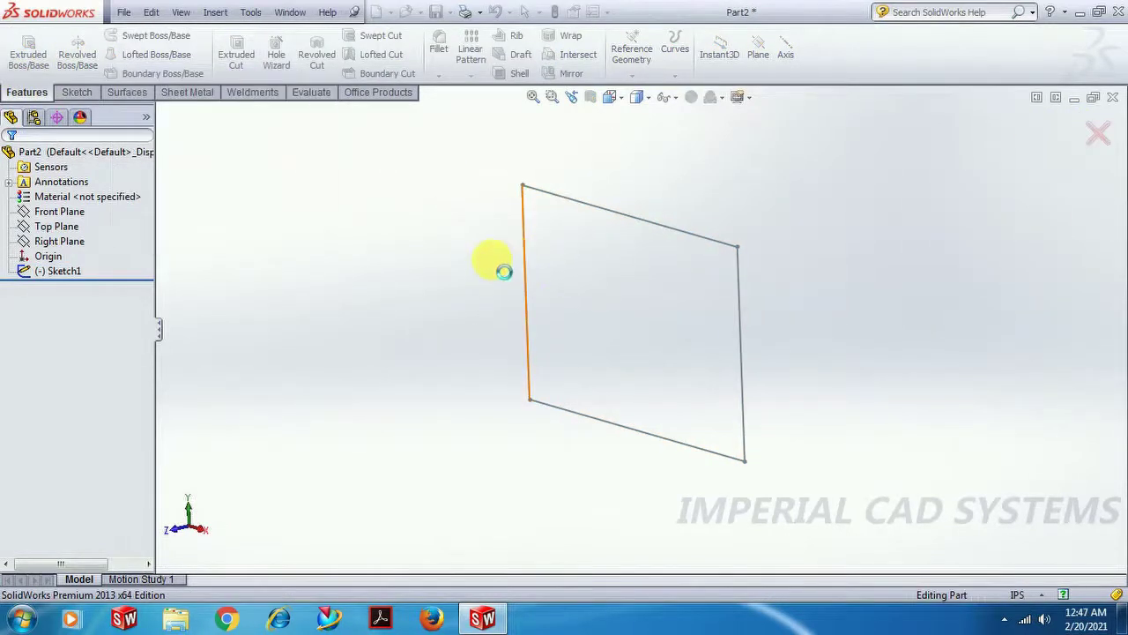
left_click(600, 336)
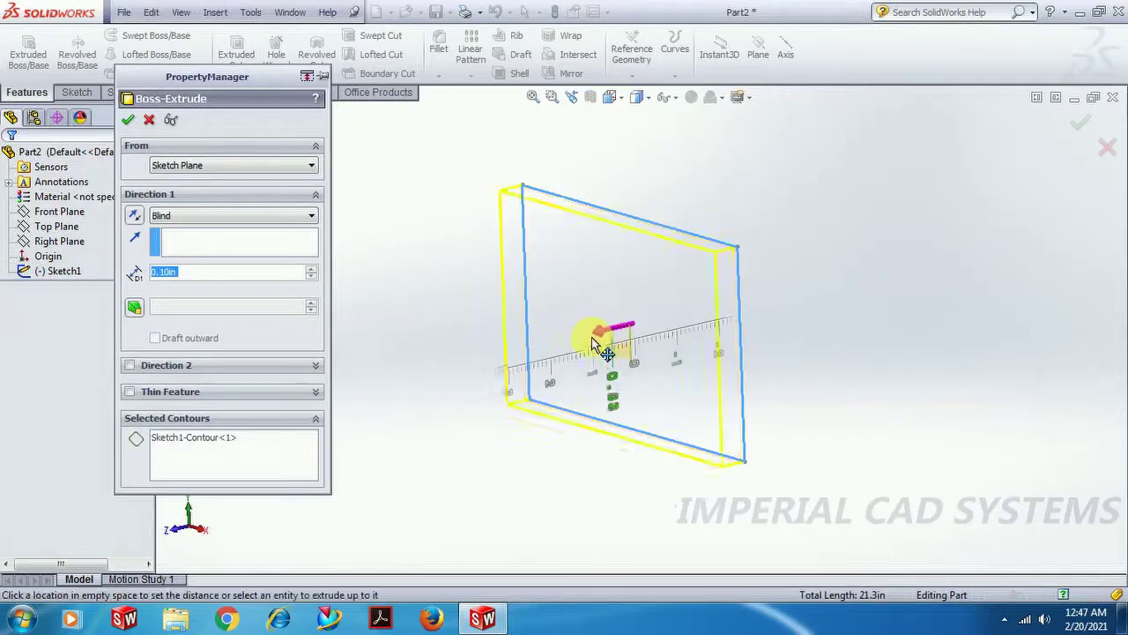
left_click(559, 363)
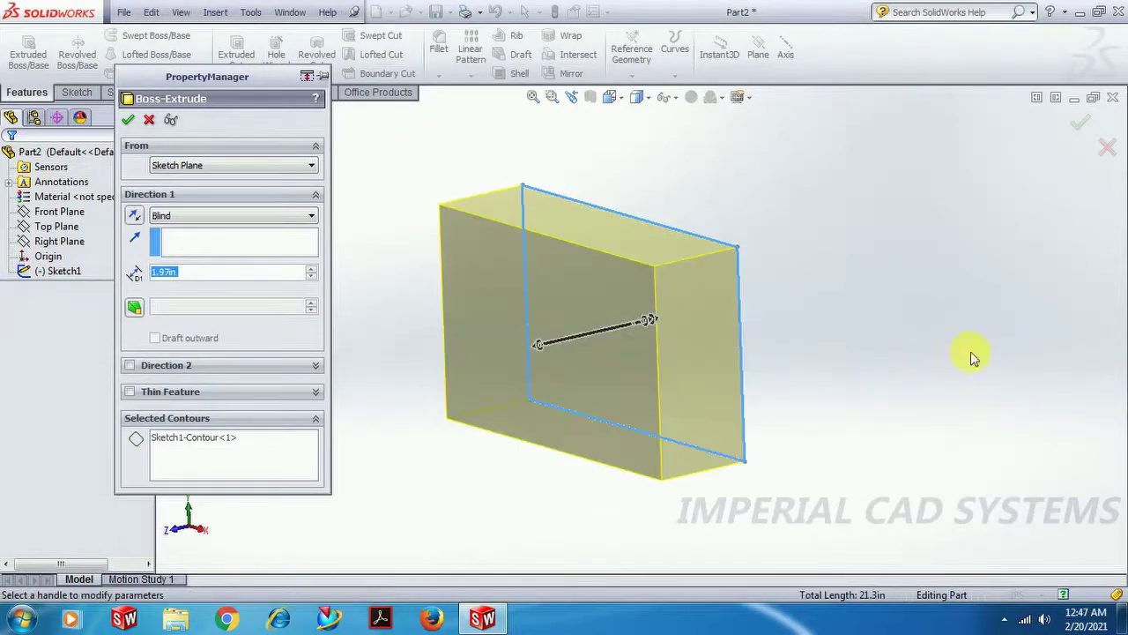
left_click(536, 346)
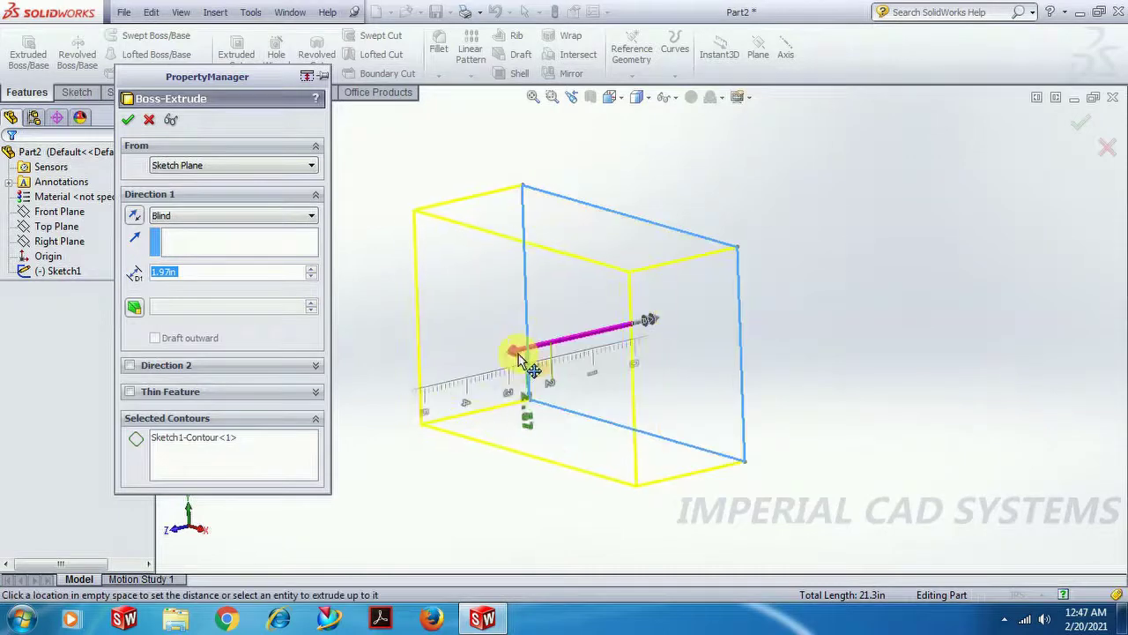
left_click(506, 353)
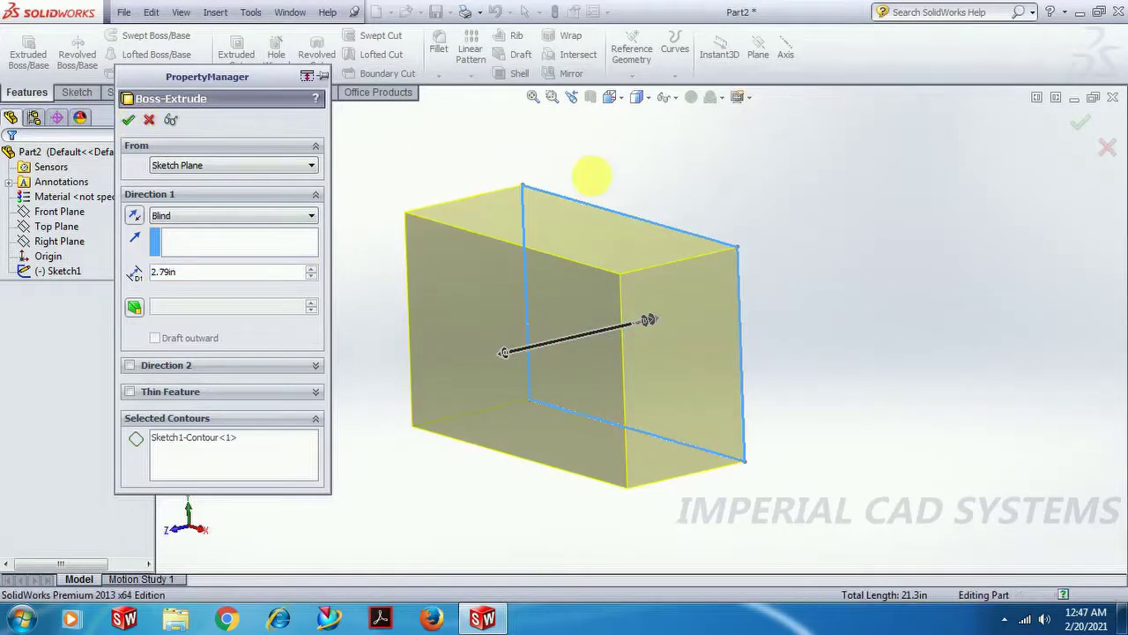
key("Return")
Start a Draft on the block, using the Neutral plane type and a draft angle of 15 degrees.
mouse_move(318, 279)
middle_mouse_down()
mouse_move(350, 143)
mouse_move(304, 265)
mouse_move(514, 342)
mouse_move(433, 303)
middle_mouse_up()
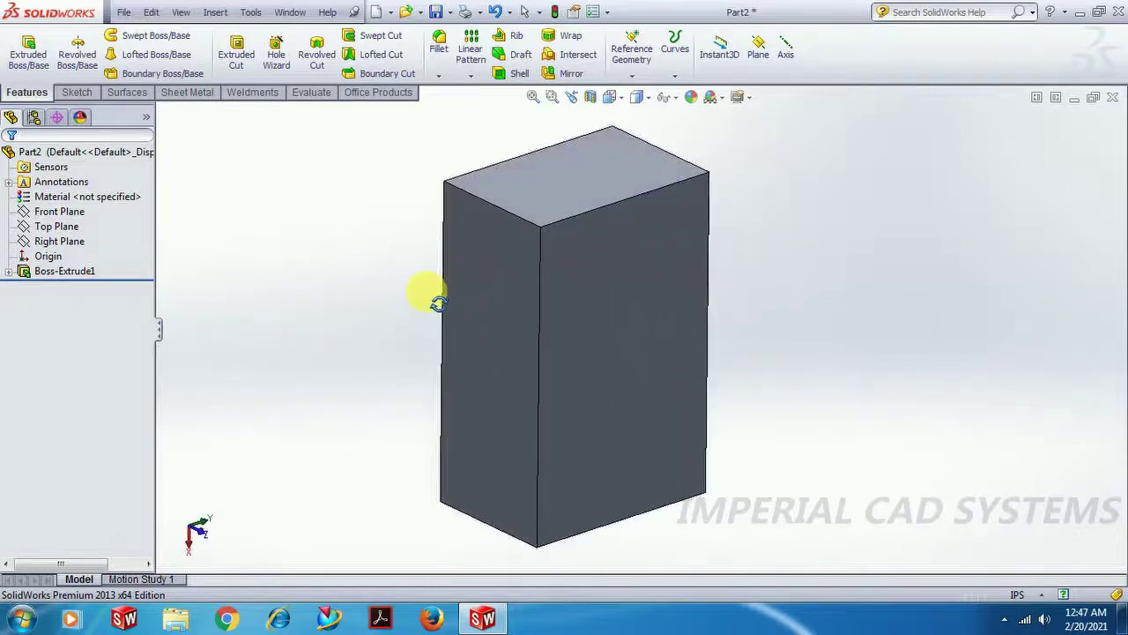
left_click(511, 55)
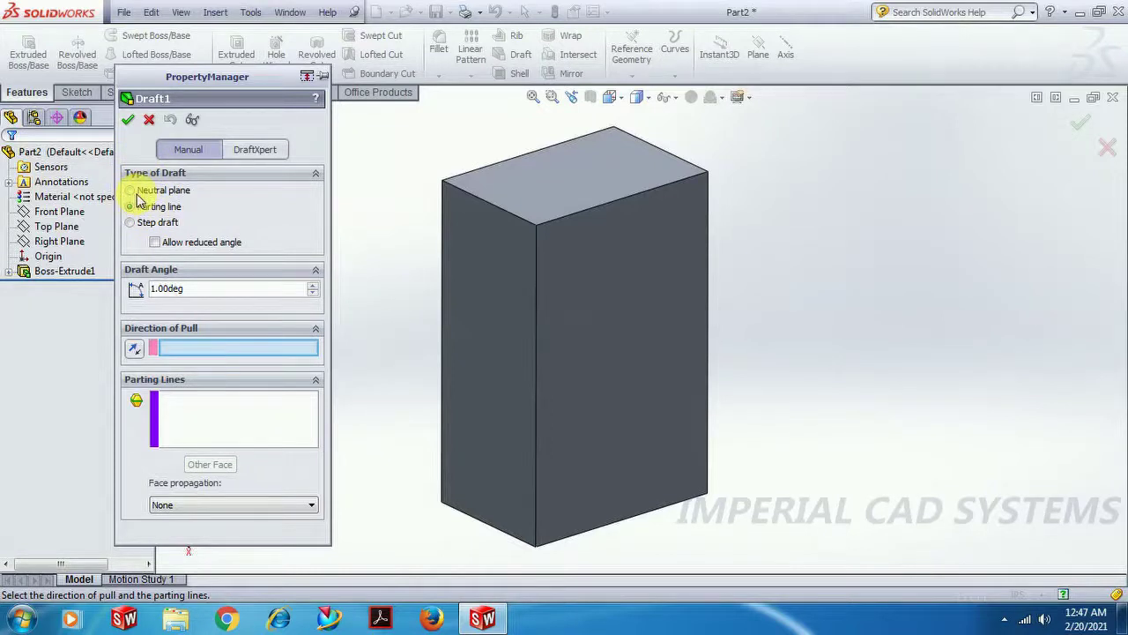
left_click(138, 192)
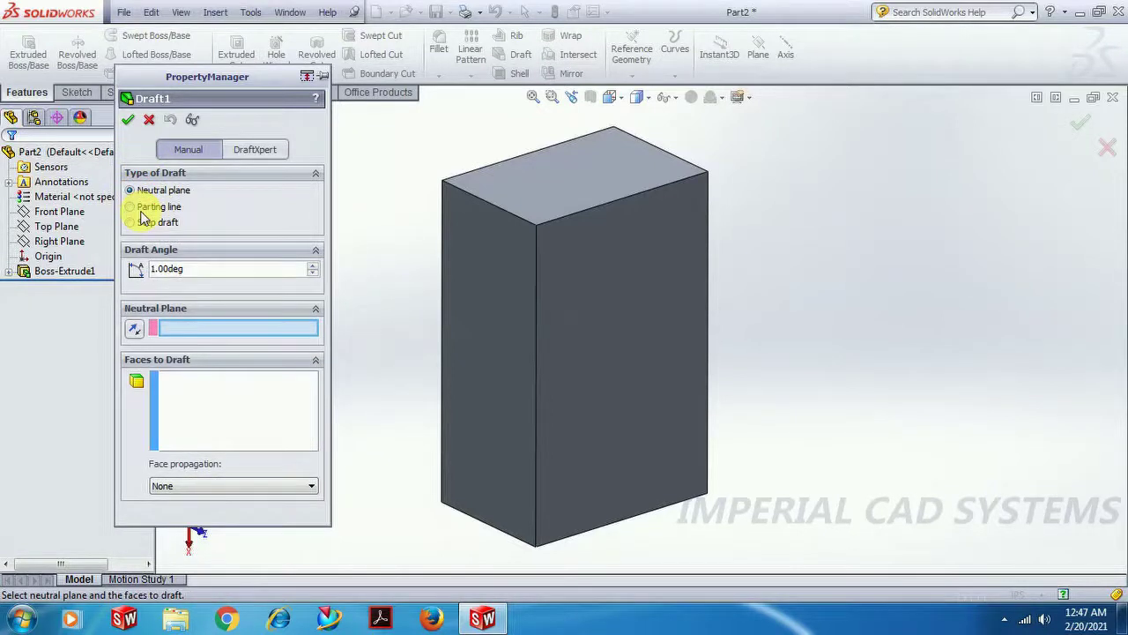
left_click(144, 211)
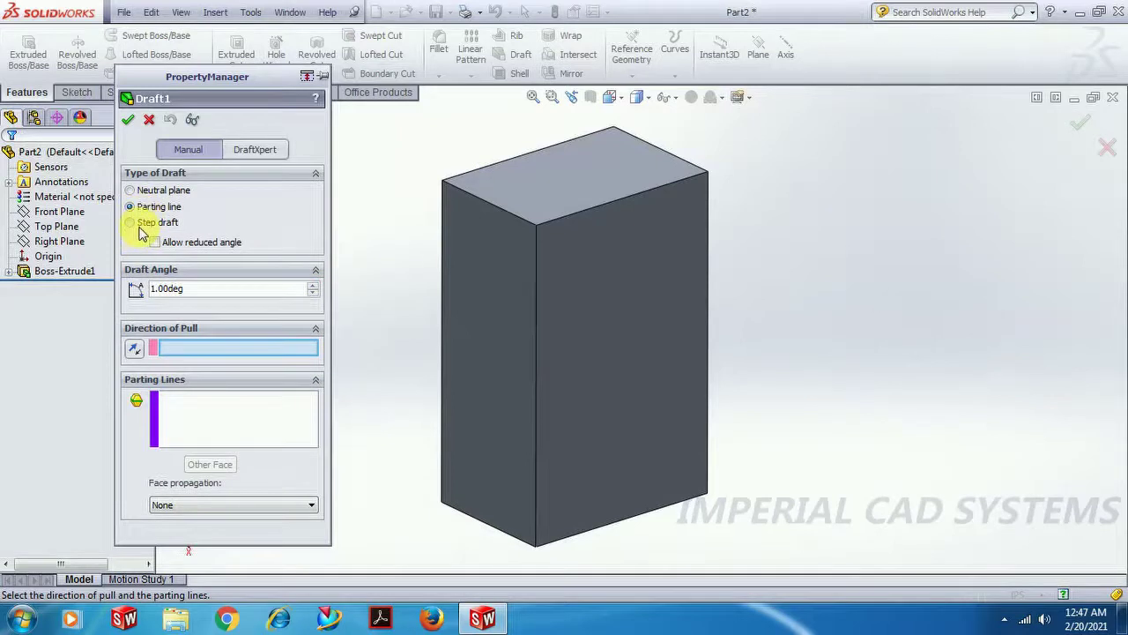
left_click(141, 228)
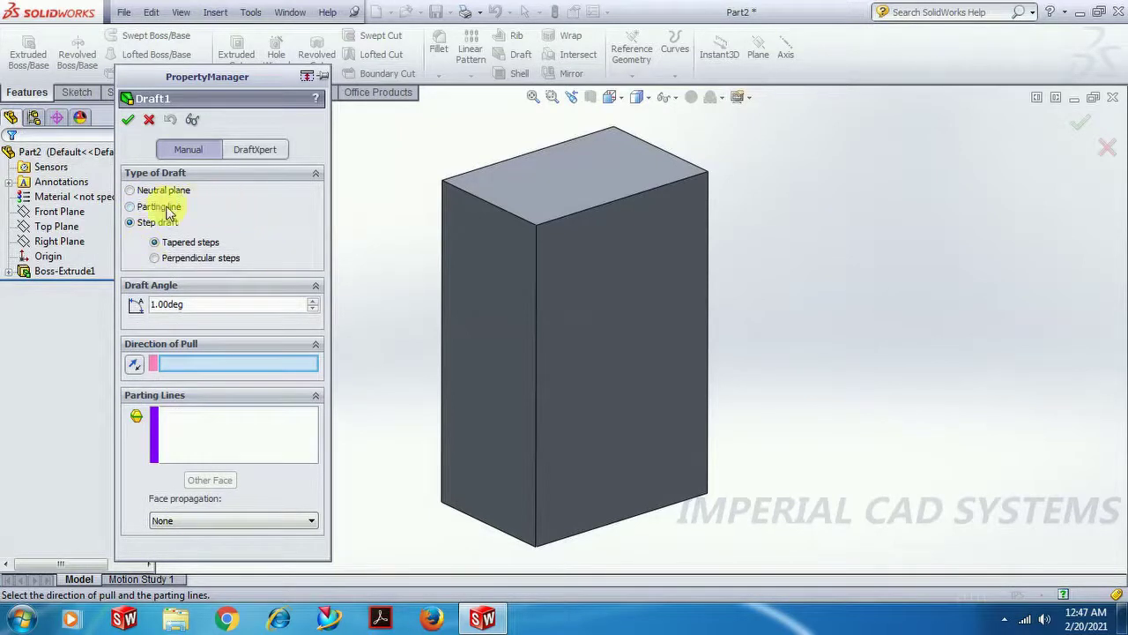
left_click(141, 191)
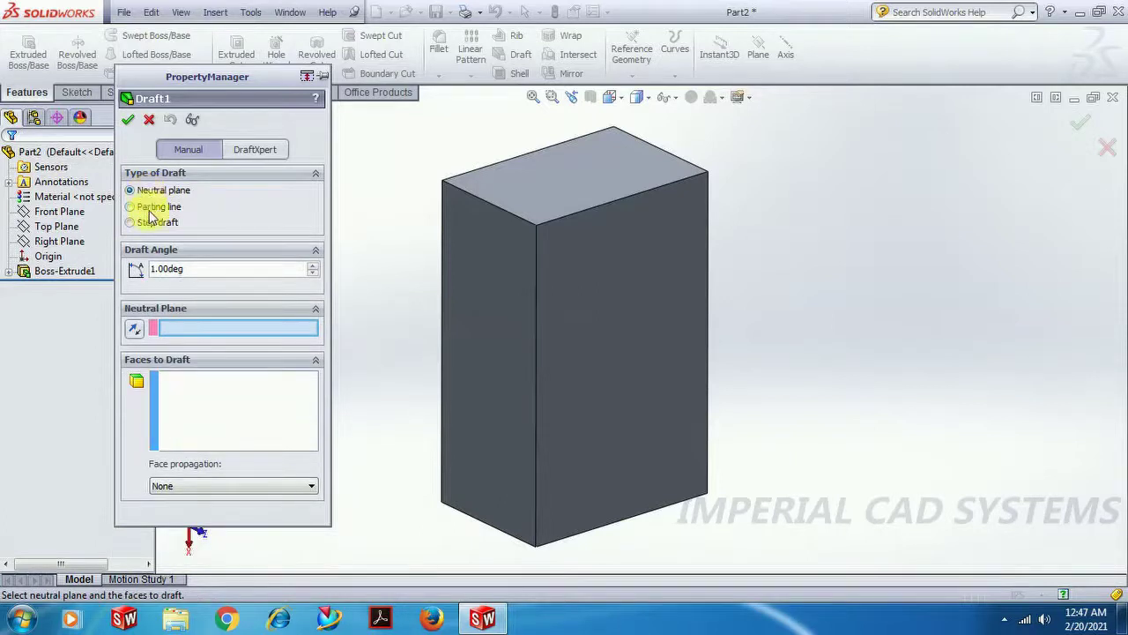
left_click_drag(185, 269, 143, 269)
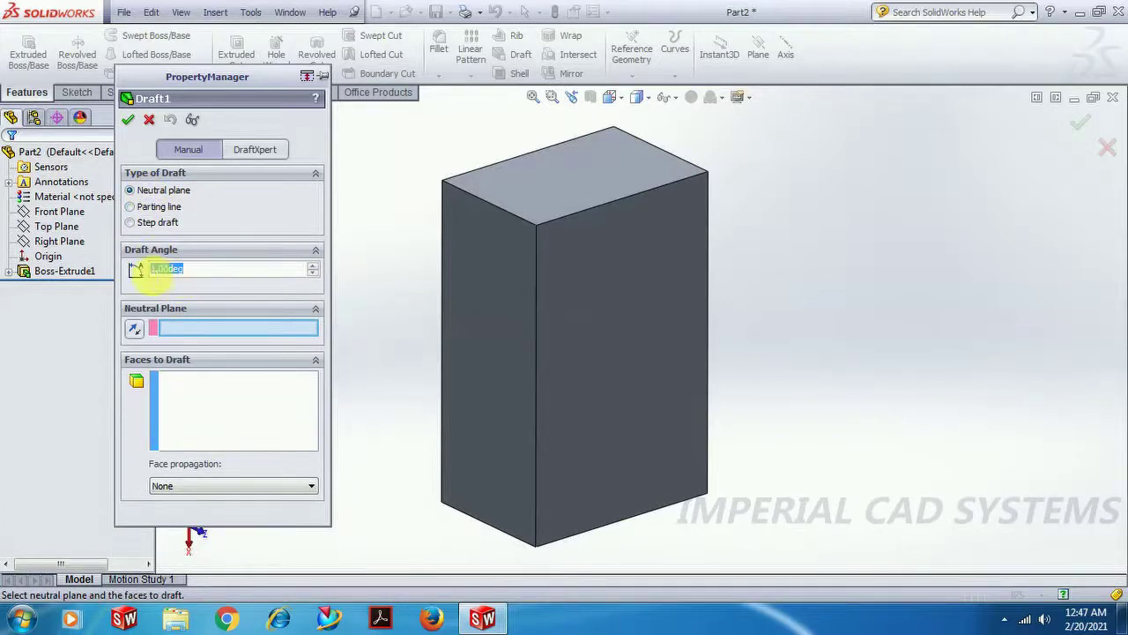
type("15")
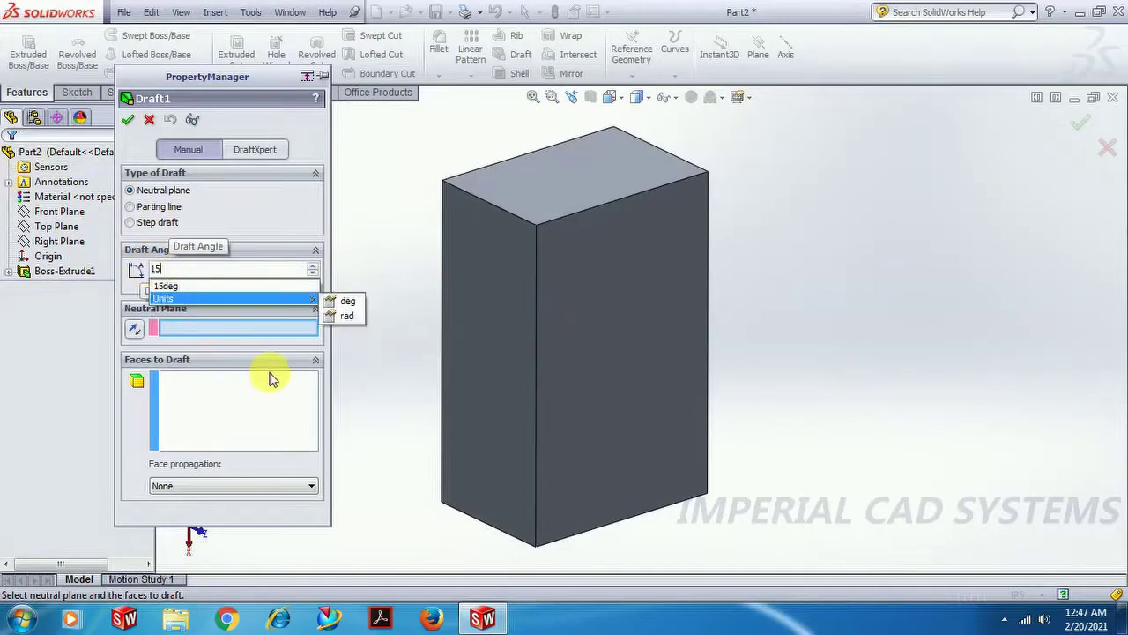
Use the block's upward-facing end face as the neutral plane, draft the adjacent large face, and accept the feature.
left_click(176, 333)
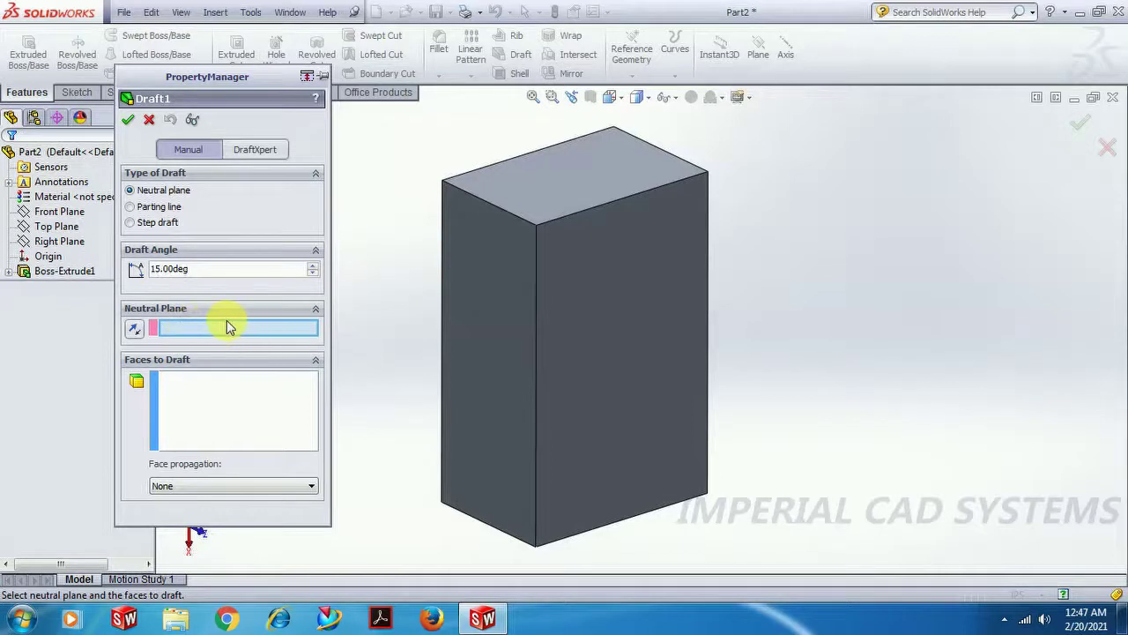
left_click(589, 174)
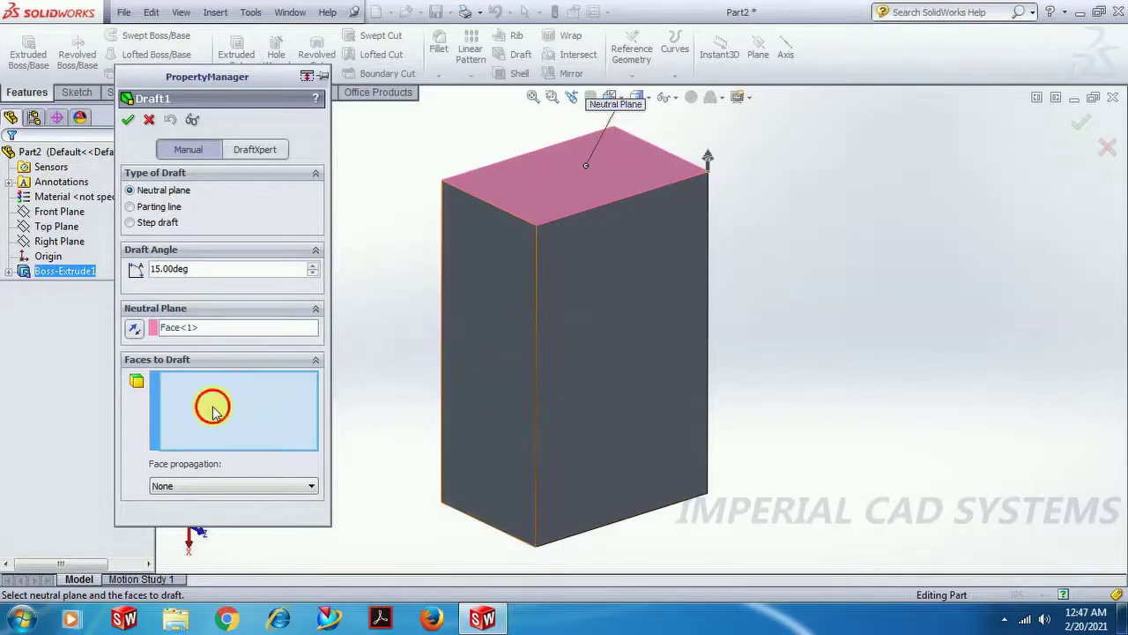
left_click(631, 357)
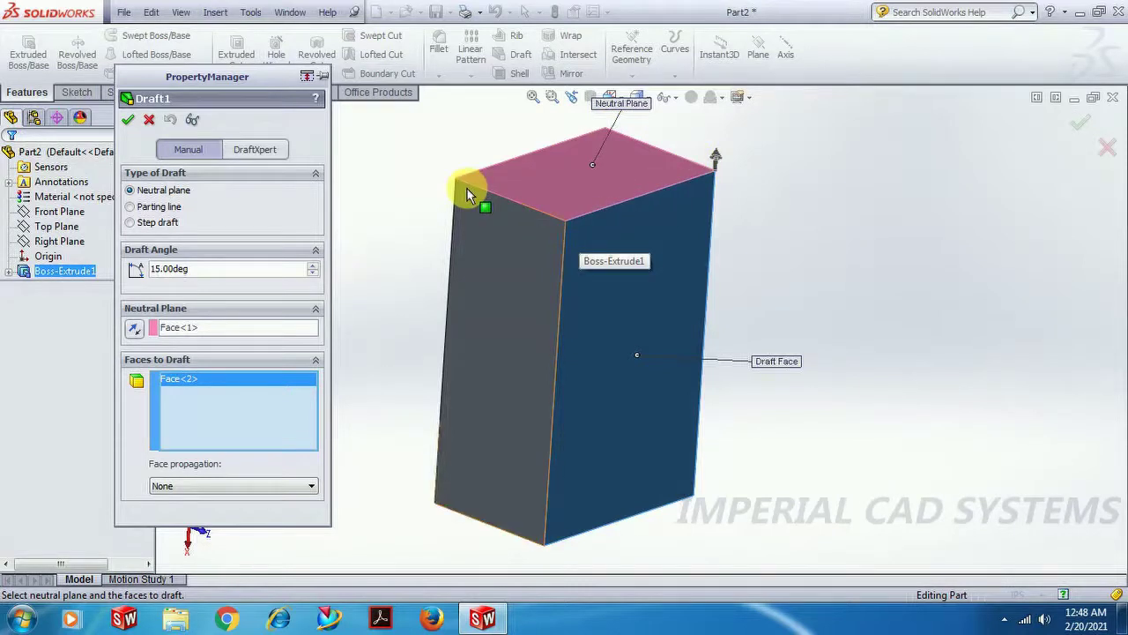
left_click(219, 271)
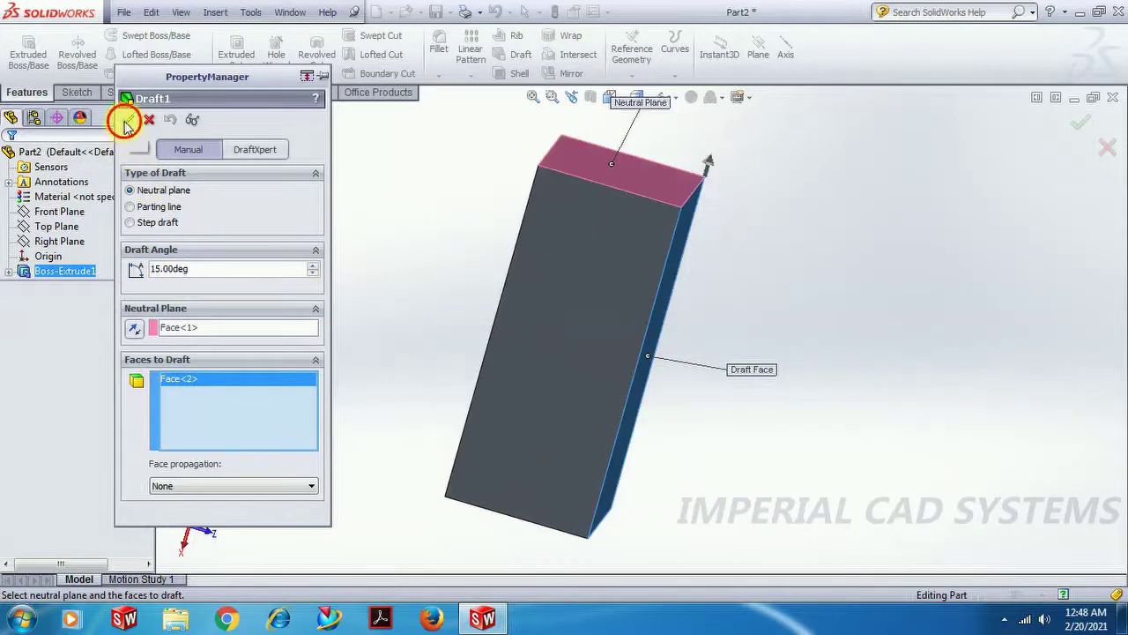
key("Return")
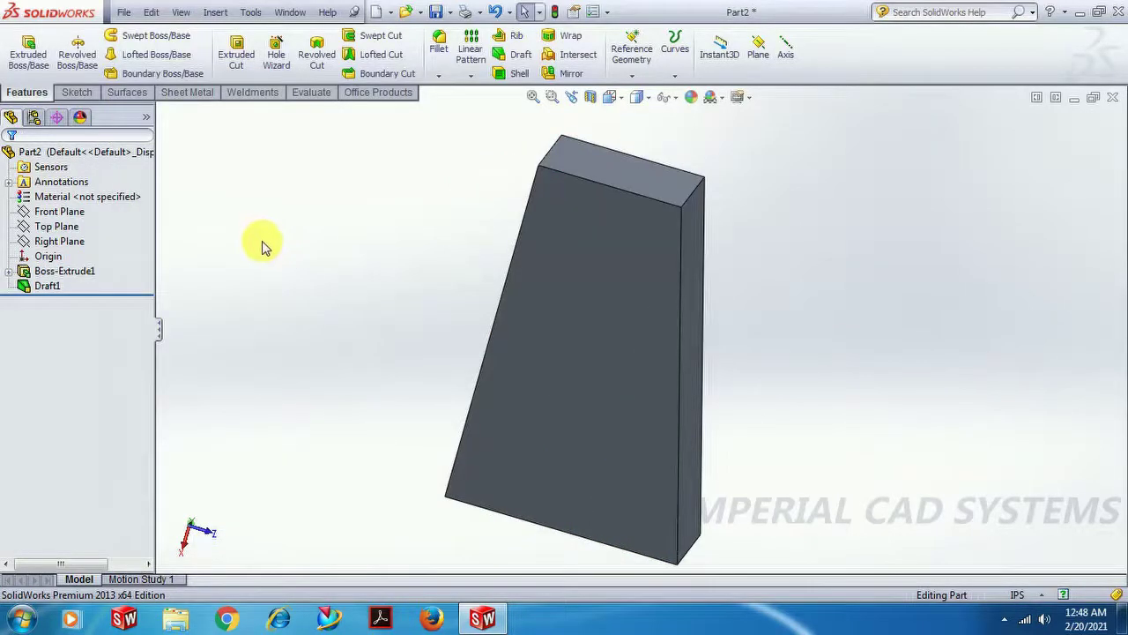
Edit the draft feature and reverse its pull direction so the large face tapers inward.
mouse_move(329, 308)
middle_mouse_down()
mouse_move(299, 314)
mouse_move(309, 310)
middle_mouse_up()
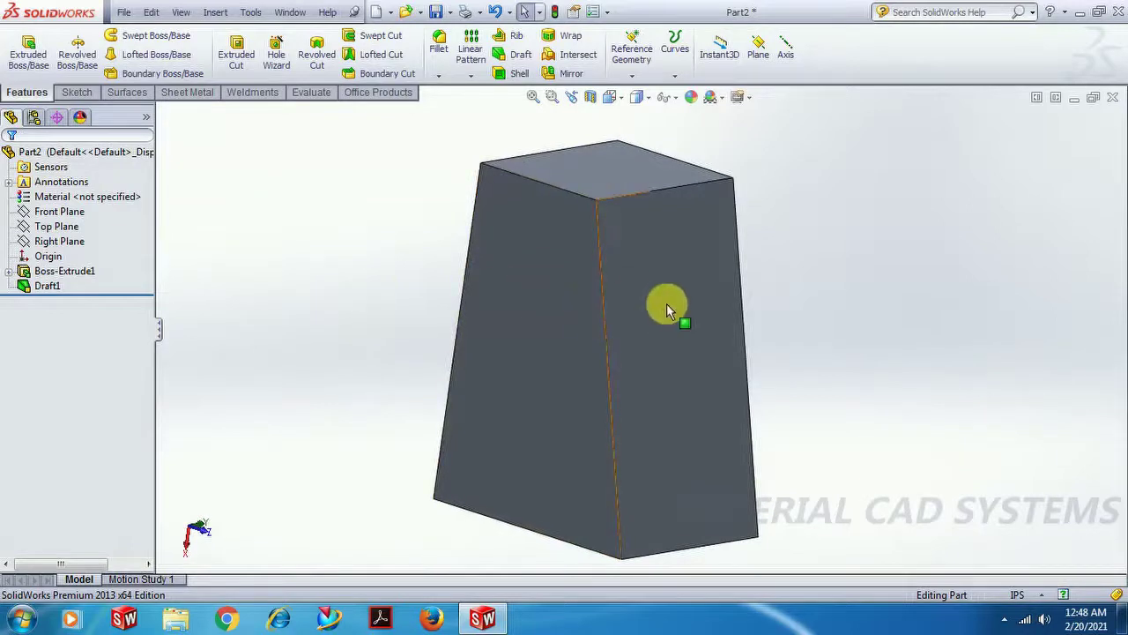
left_click(48, 287)
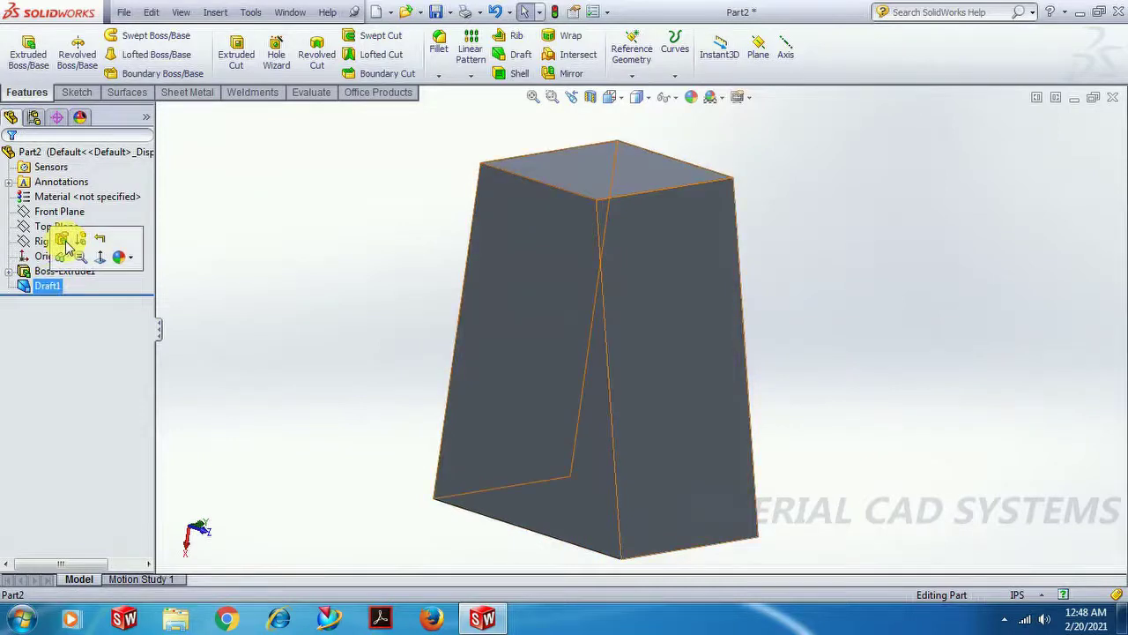
left_click(66, 243)
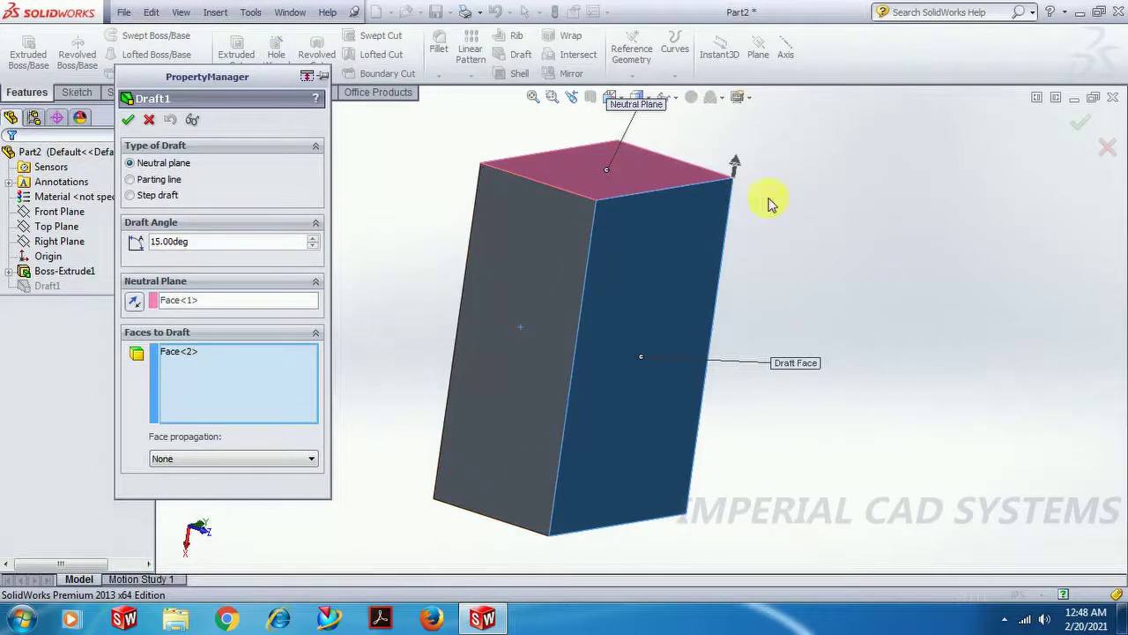
left_click(736, 161)
left_click(132, 122)
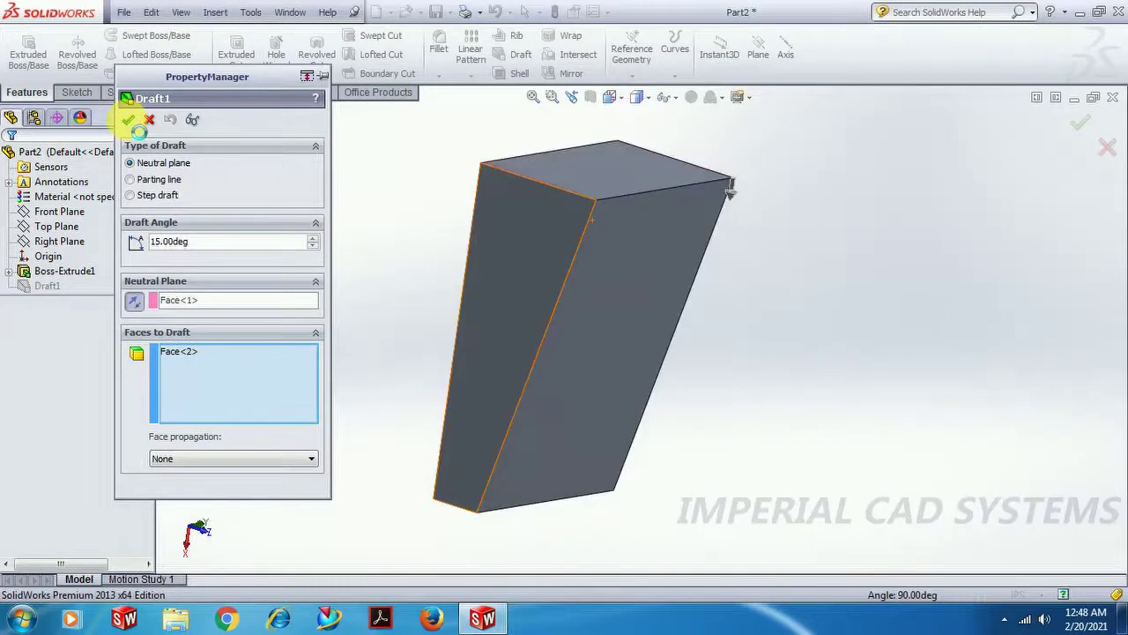
Edit the draft again and flip the pull direction back so the face tapers outward.
middle_click_drag(461, 464, 468, 496)
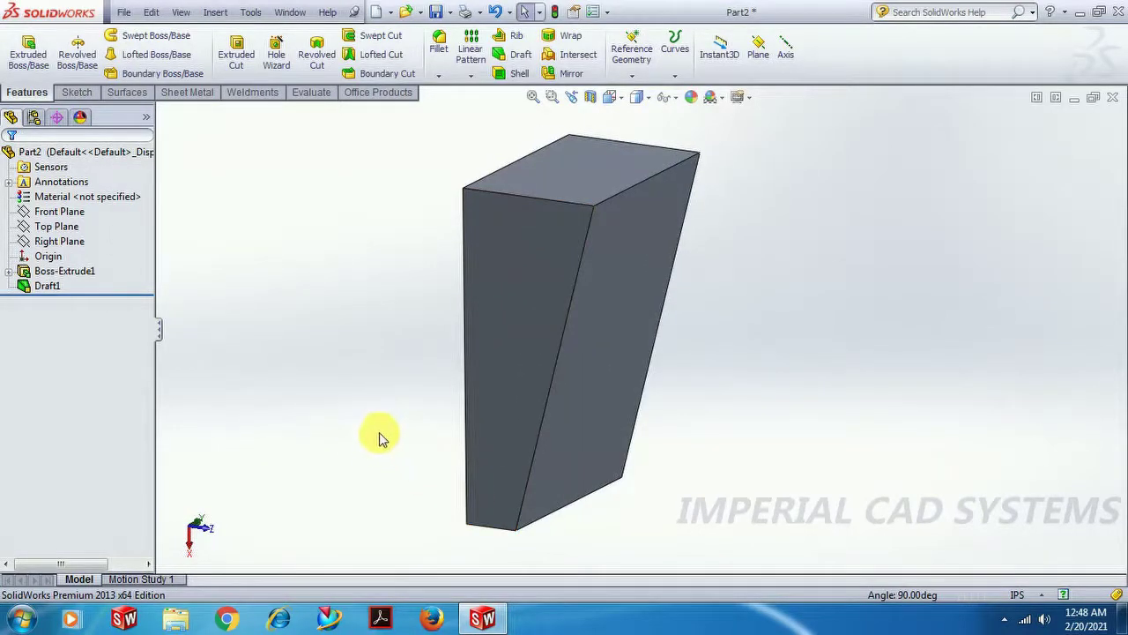
left_click(52, 286)
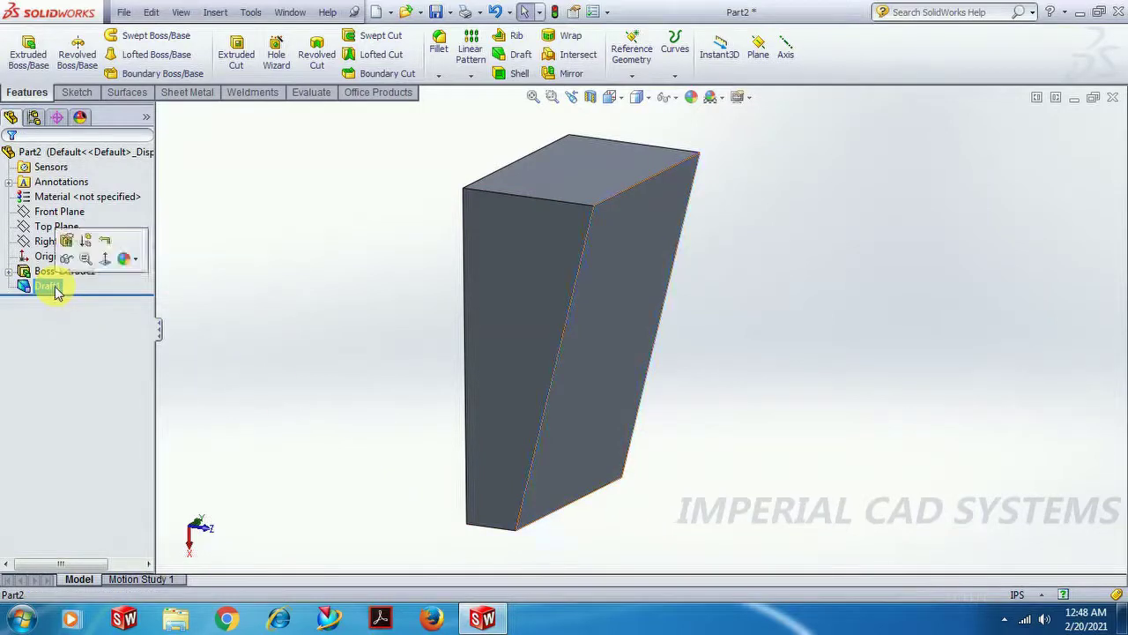
left_click(67, 243)
left_click(699, 163)
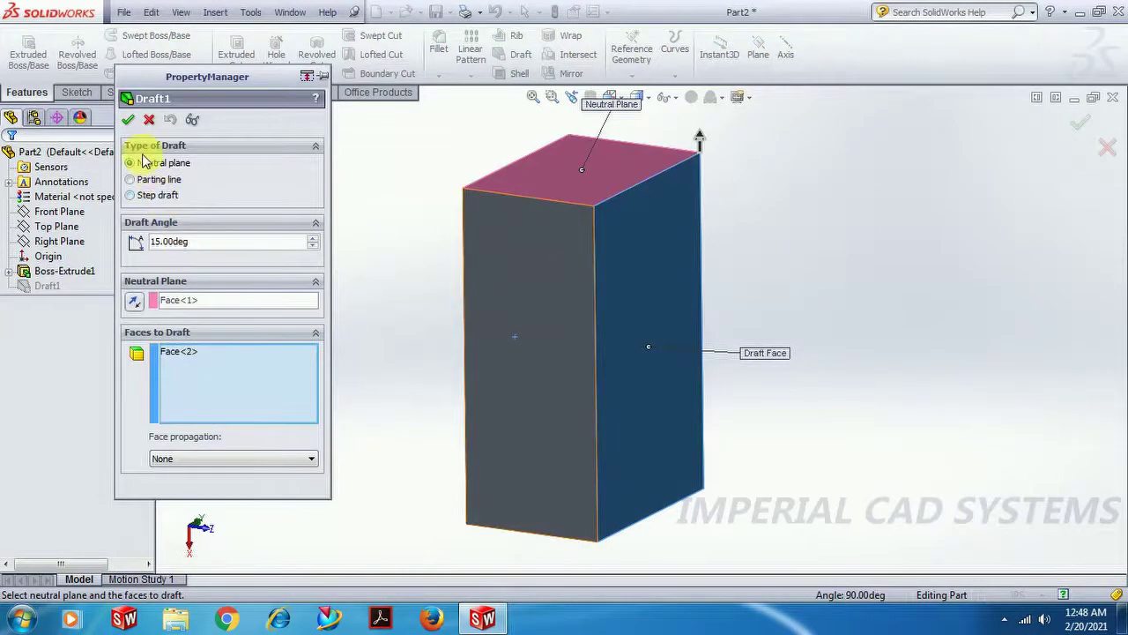
left_click(127, 119)
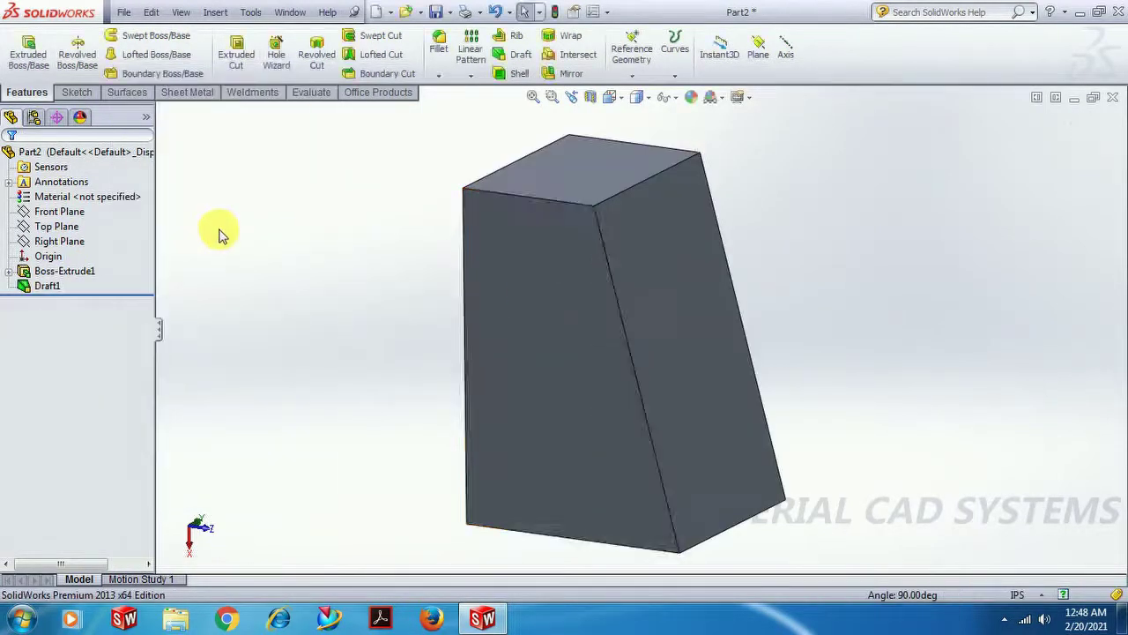
Edit the draft feature, try a draft angle of -15 degrees, and reverse the pull direction so the large face tapers inward.
left_click(48, 285)
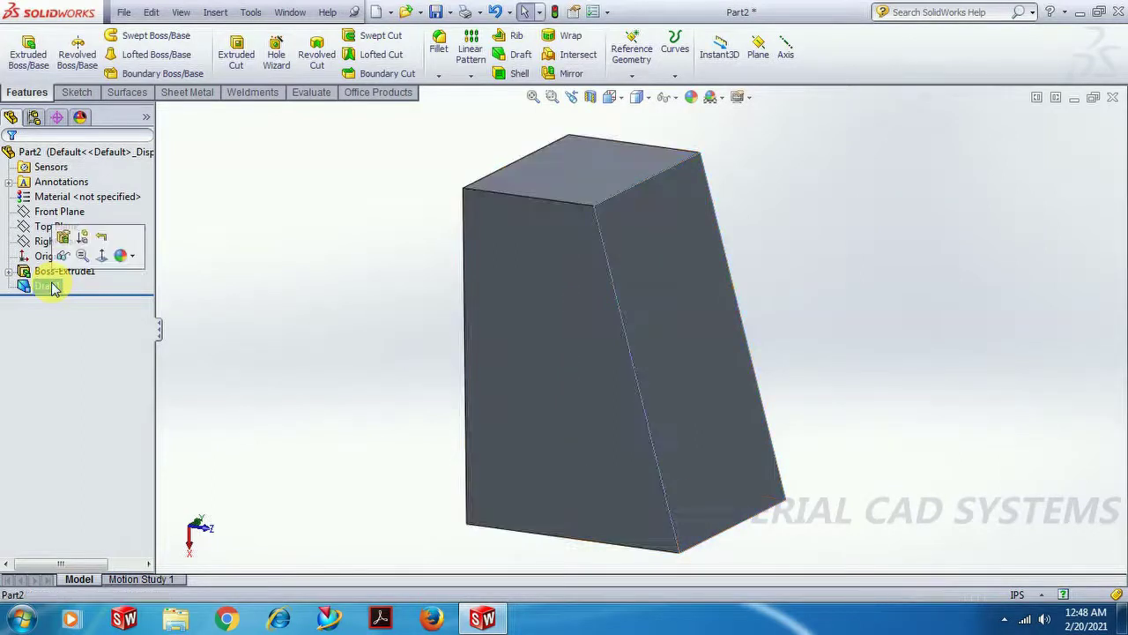
left_click(65, 240)
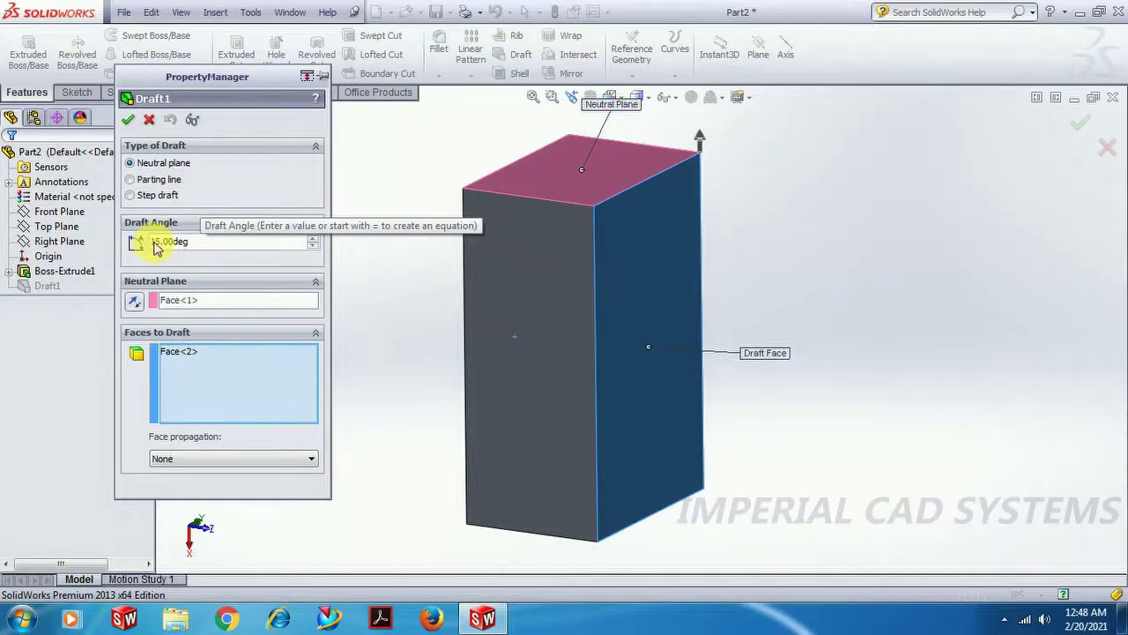
left_click(167, 241)
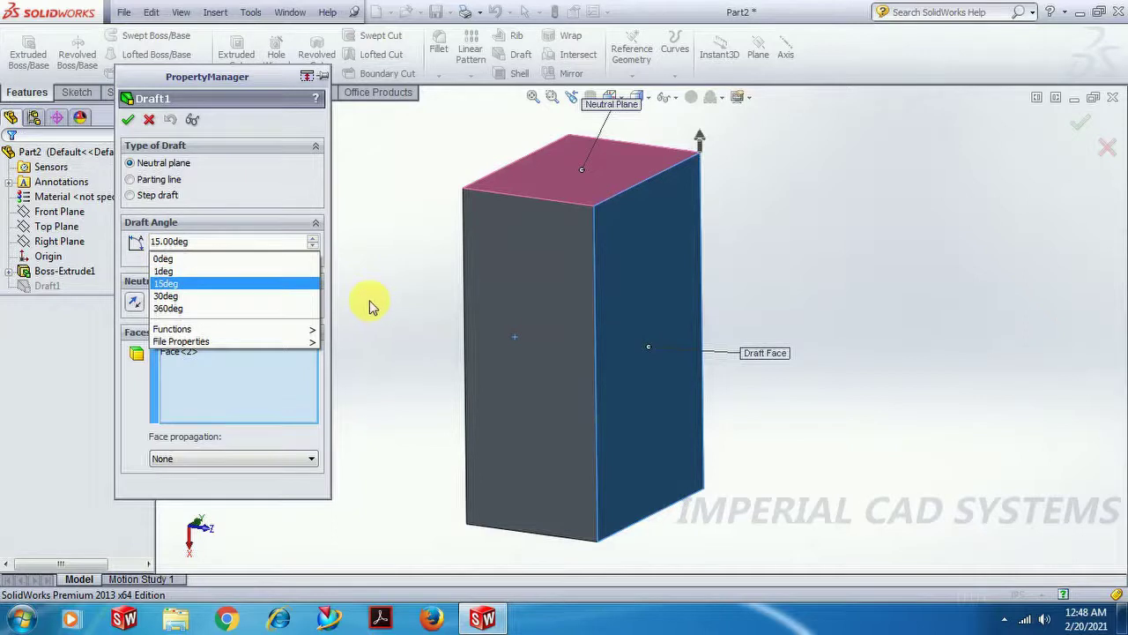
type("-")
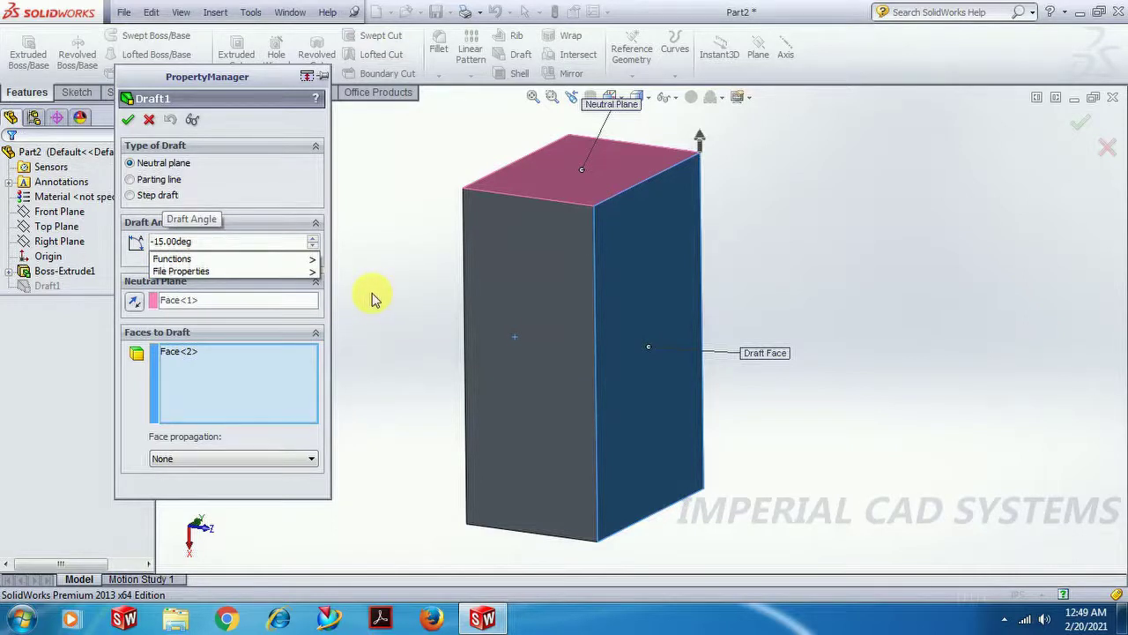
left_click(128, 120)
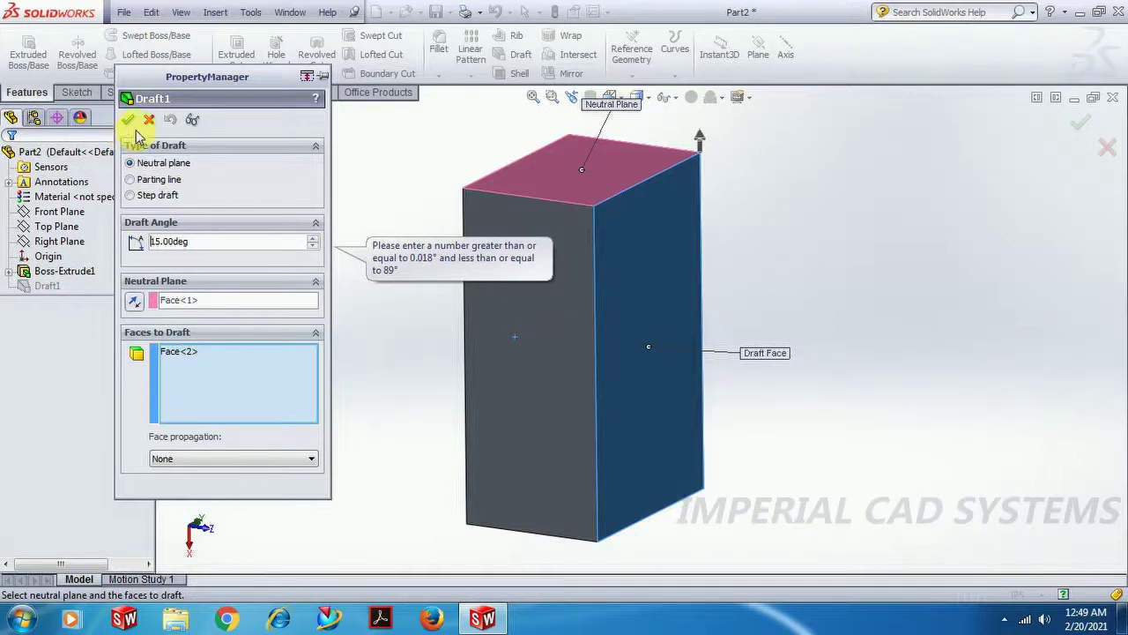
left_click(704, 143)
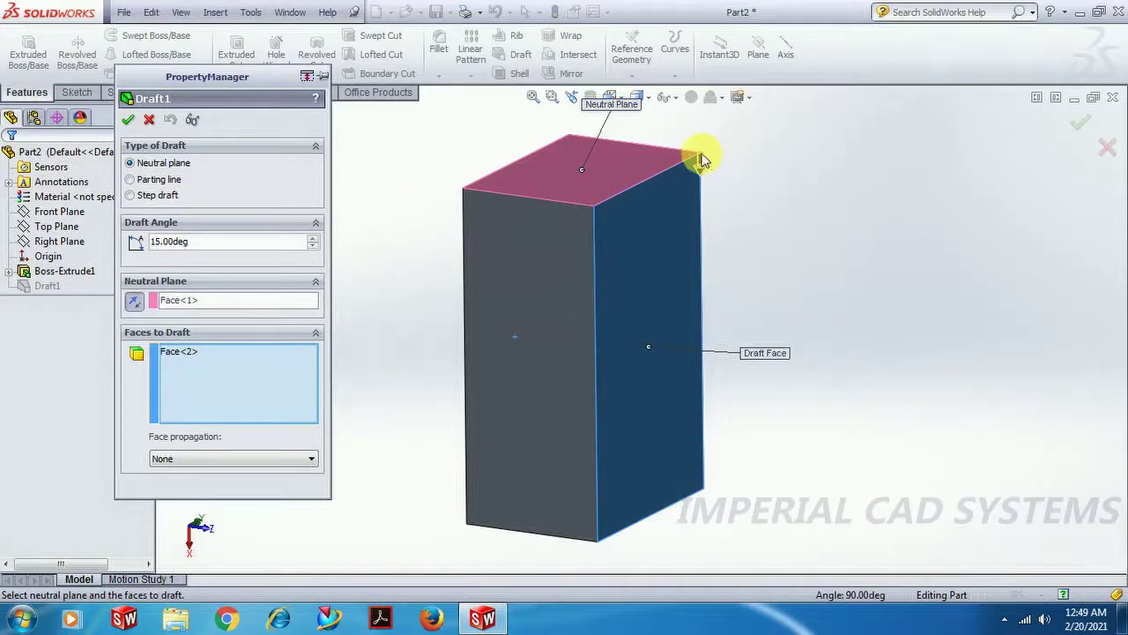
left_click(129, 128)
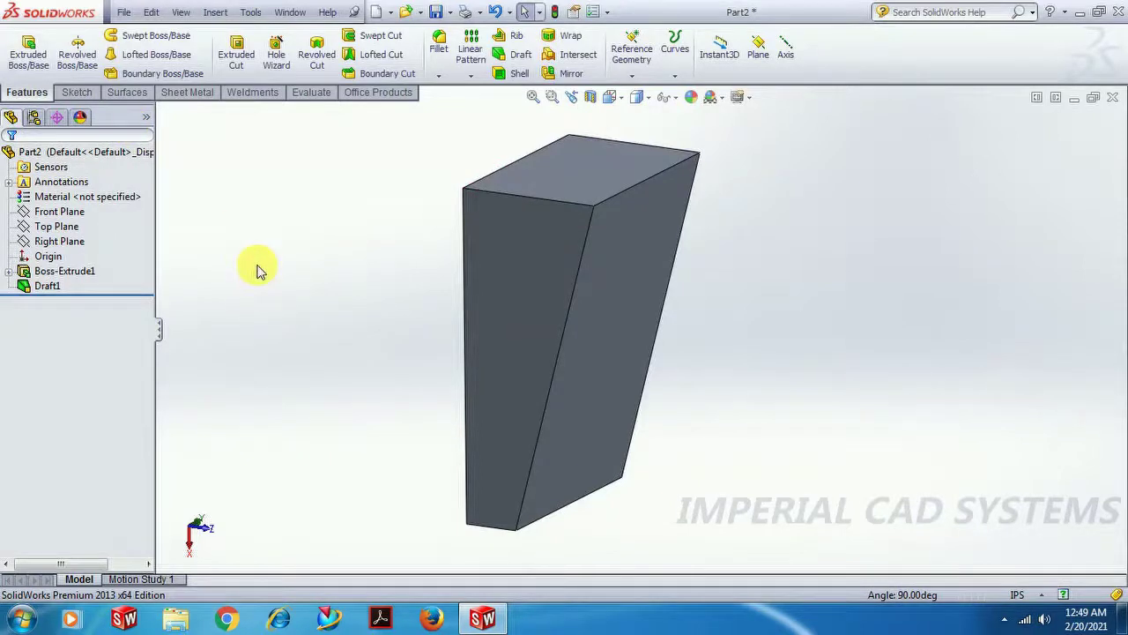
Undo the draft feature to restore the plain extruded block.
key("ctrl+q")
key("ctrl+z")
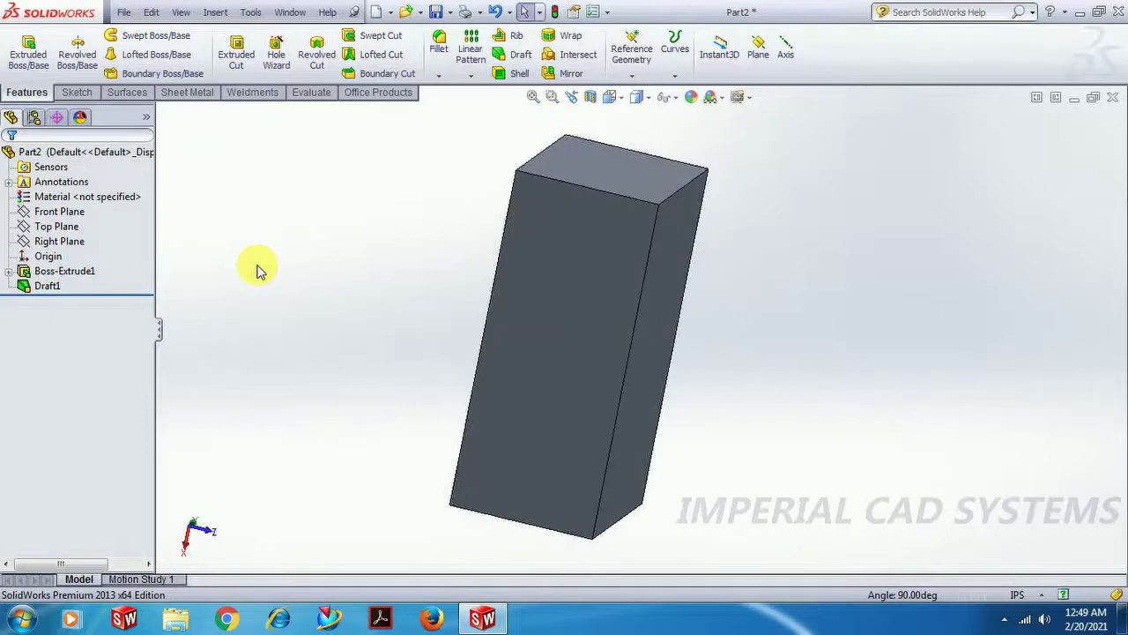
Start a Neutral plane draft of 15 degrees with the block's downward-facing end face as the neutral plane.
mouse_move(763, 262)
middle_mouse_down()
mouse_move(805, 244)
mouse_move(749, 262)
middle_mouse_up()
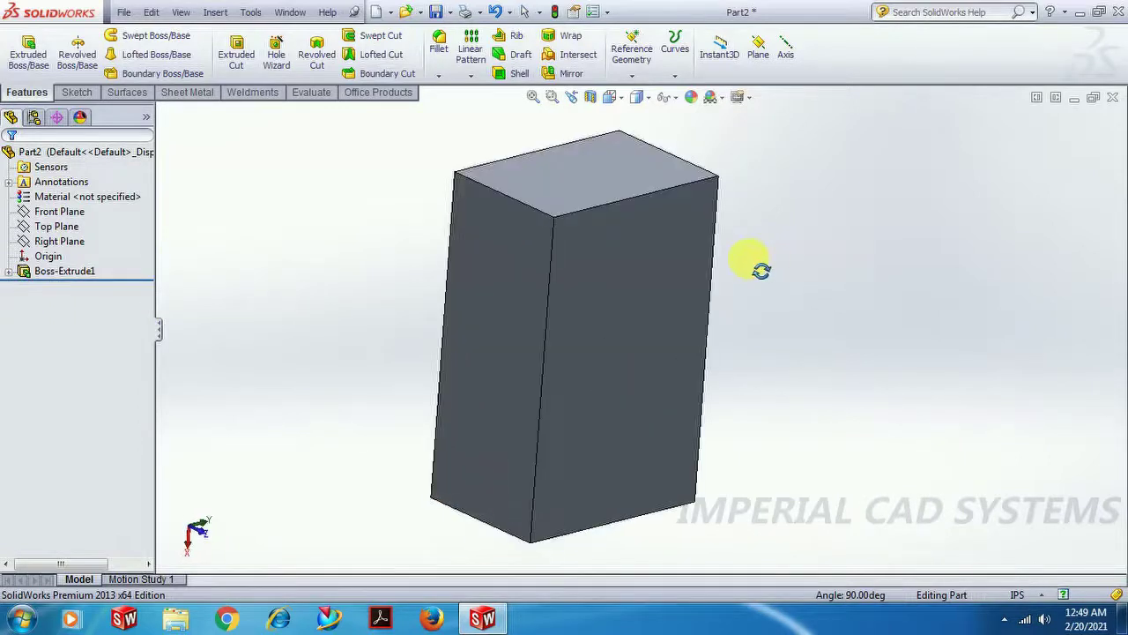
left_click(518, 57)
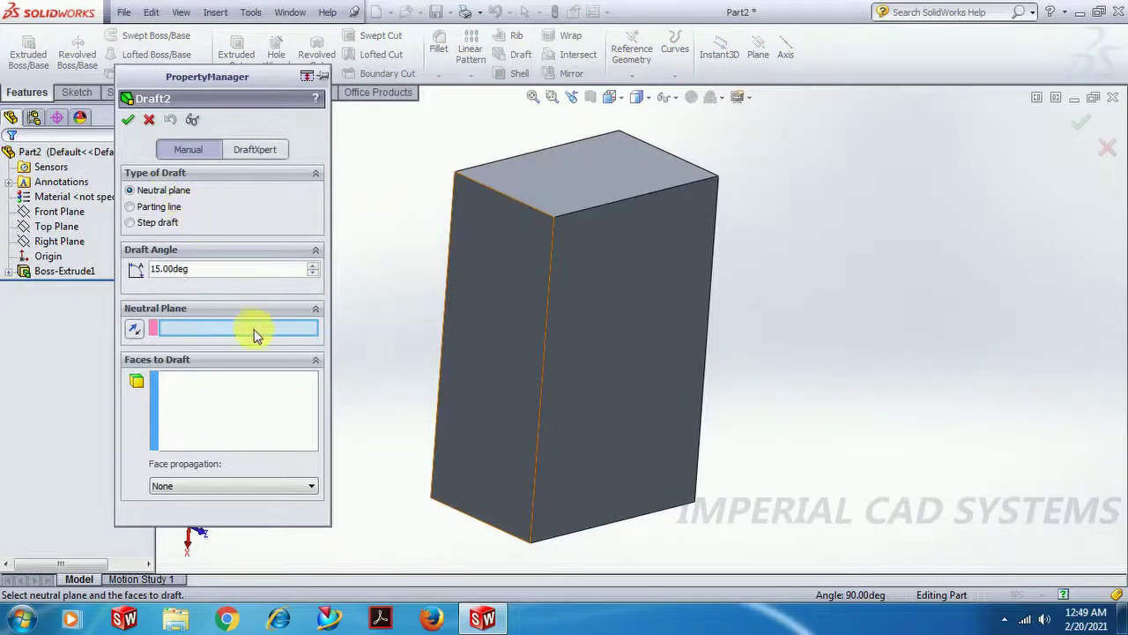
middle_click_drag(811, 360, 791, 319)
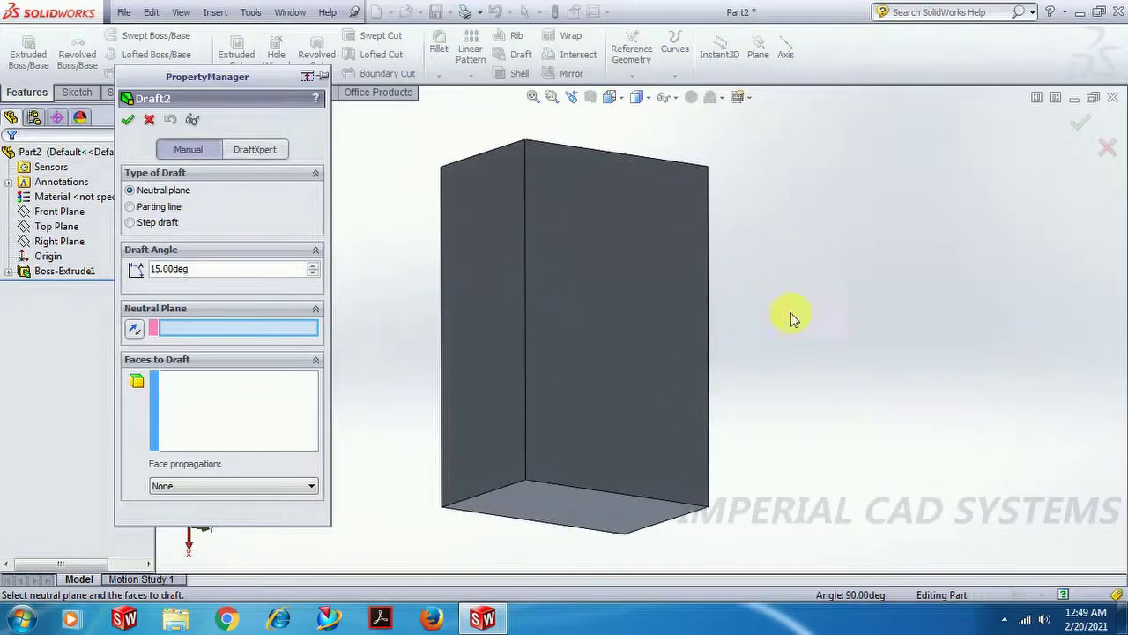
left_click(573, 503)
middle_click_drag(737, 335, 757, 432)
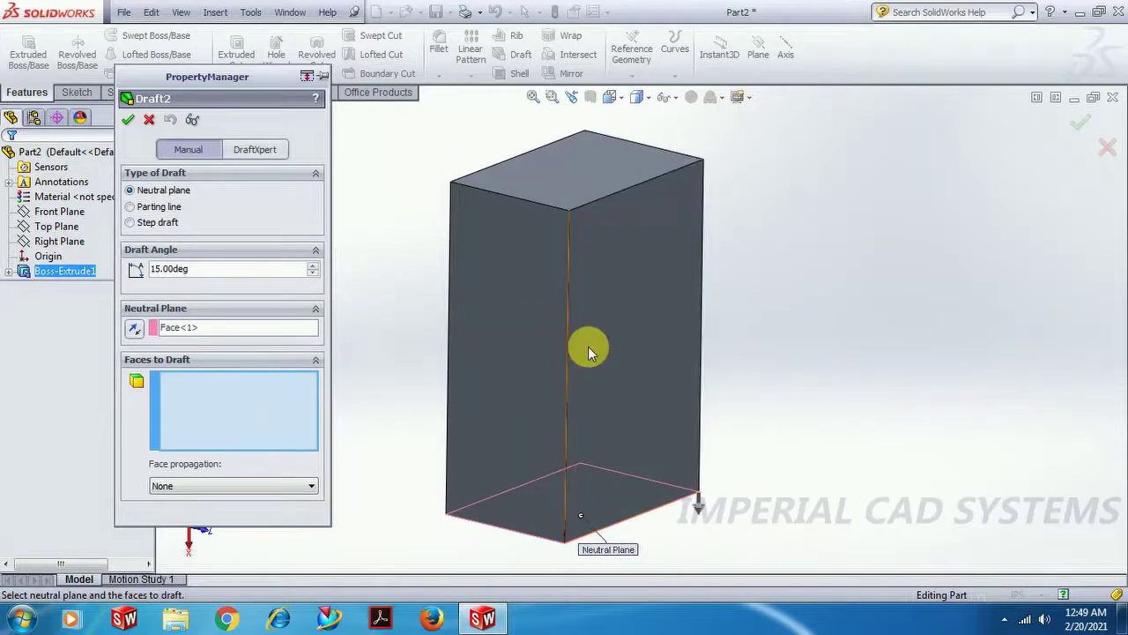
Choose all four side faces of the block as the faces to draft and accept the feature.
left_click(630, 308)
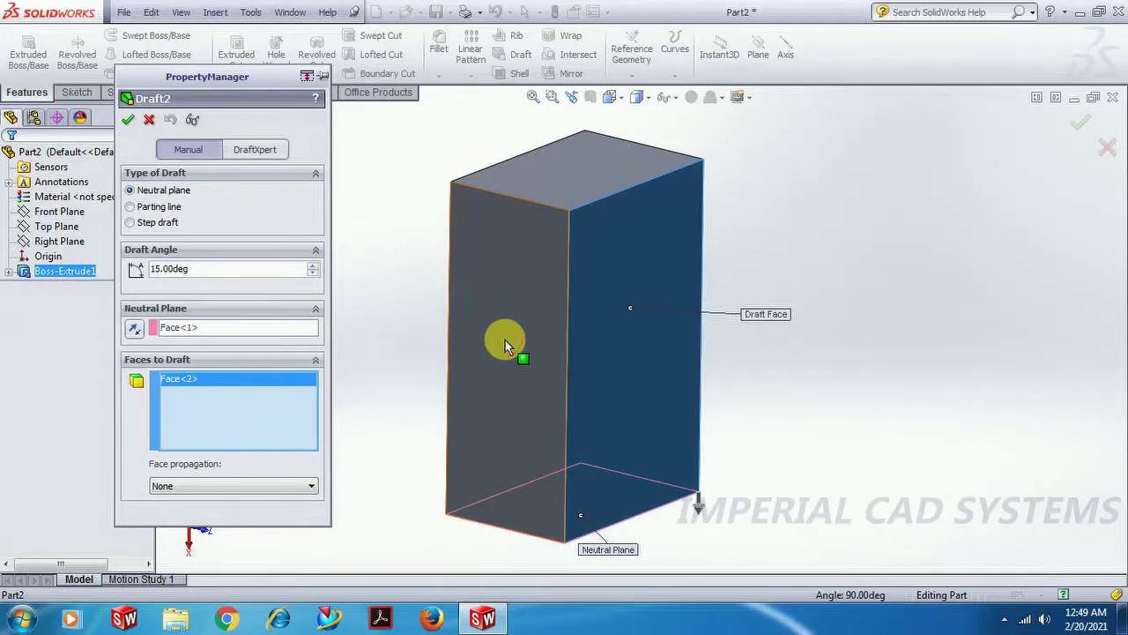
left_click(545, 445)
middle_click_drag(553, 434, 680, 496)
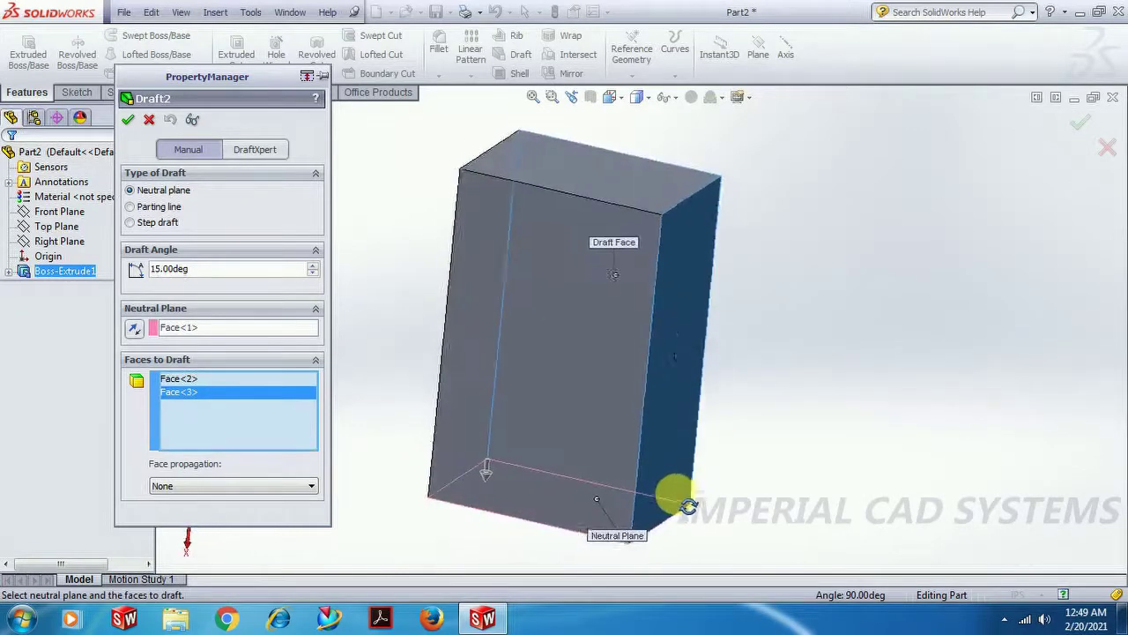
left_click(447, 404)
middle_click_drag(449, 404, 491, 416)
left_click(552, 407)
middle_click_drag(676, 418, 555, 432)
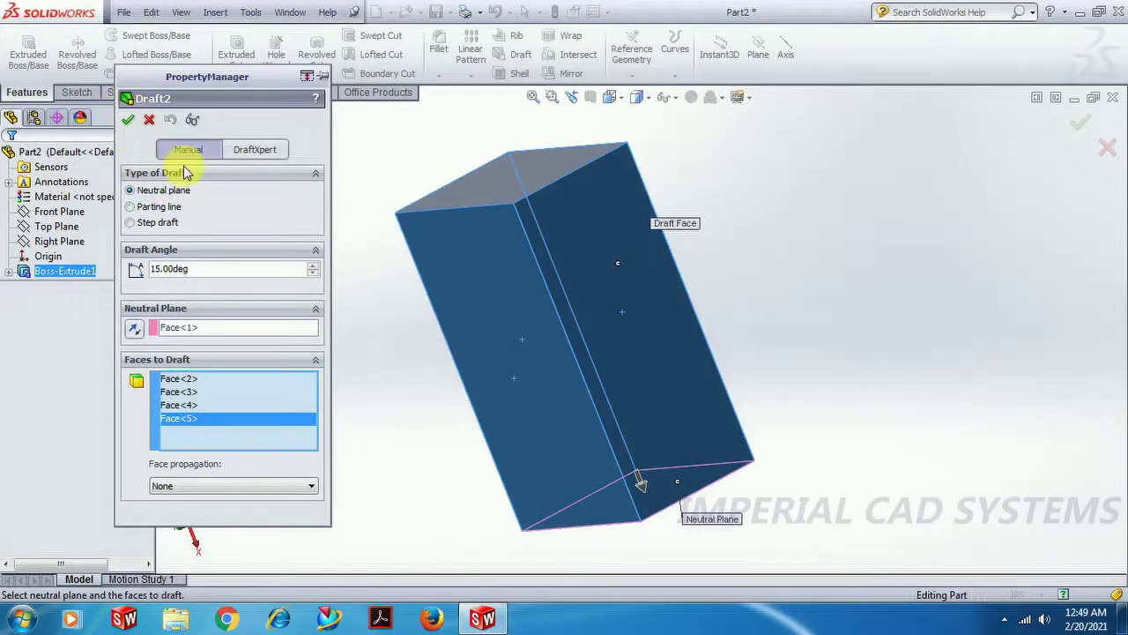
left_click(131, 121)
Inspect the tapered block and undo the four-sided draft.
middle_click_drag(403, 390, 485, 333)
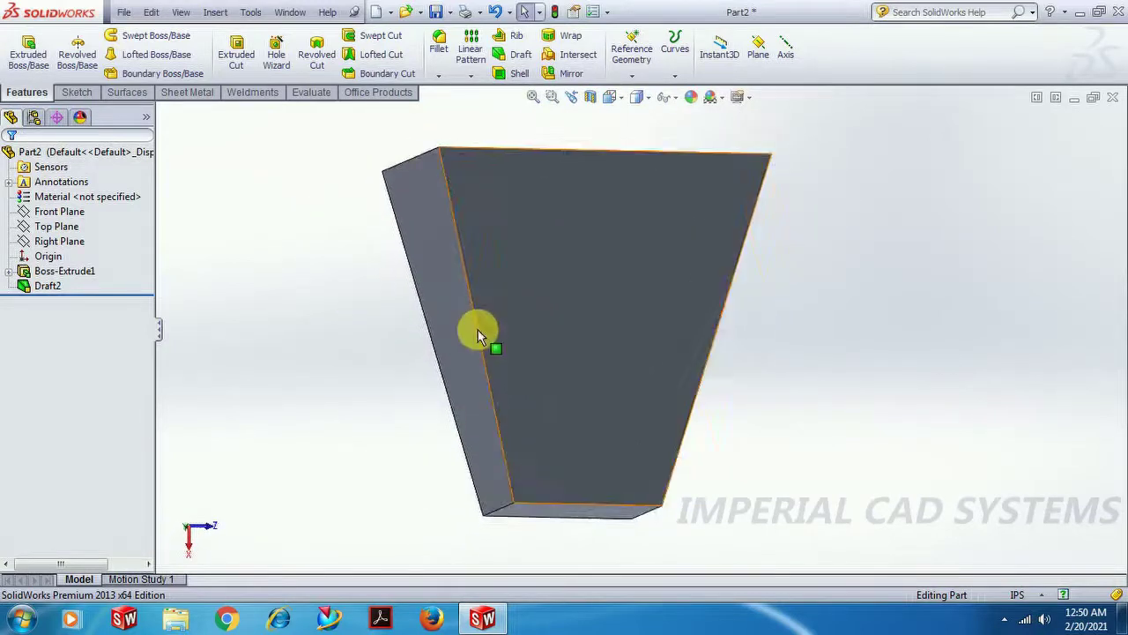
key("ctrl+z")
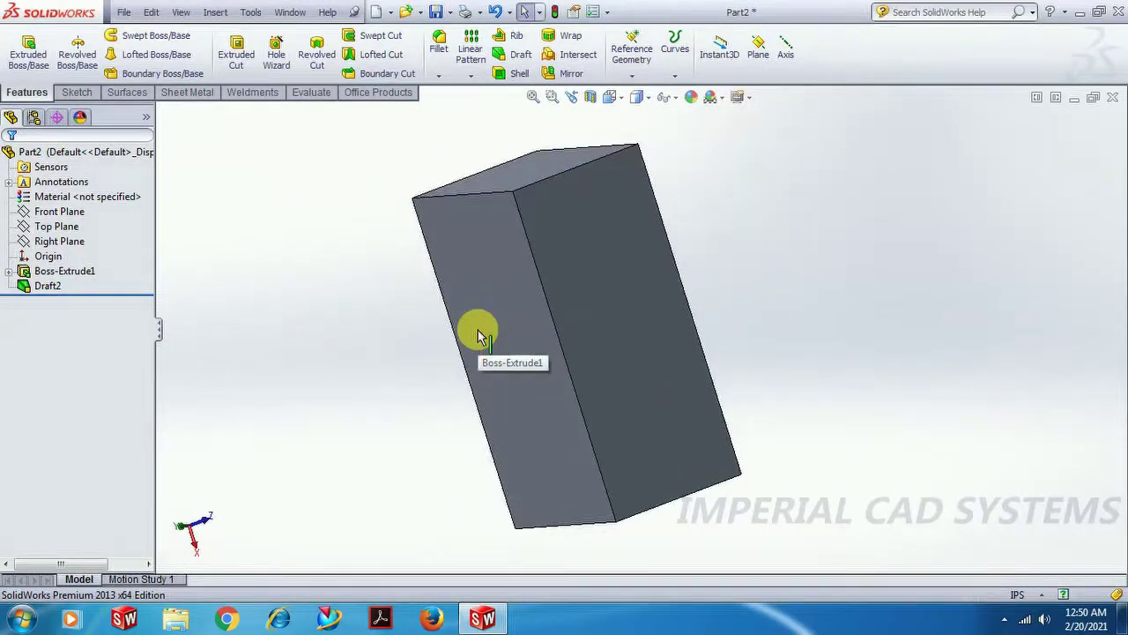
Try to create a 15-degree Parting line draft with the upward-facing end face as direction of pull and no parting lines.
middle_click_drag(748, 361, 550, 237)
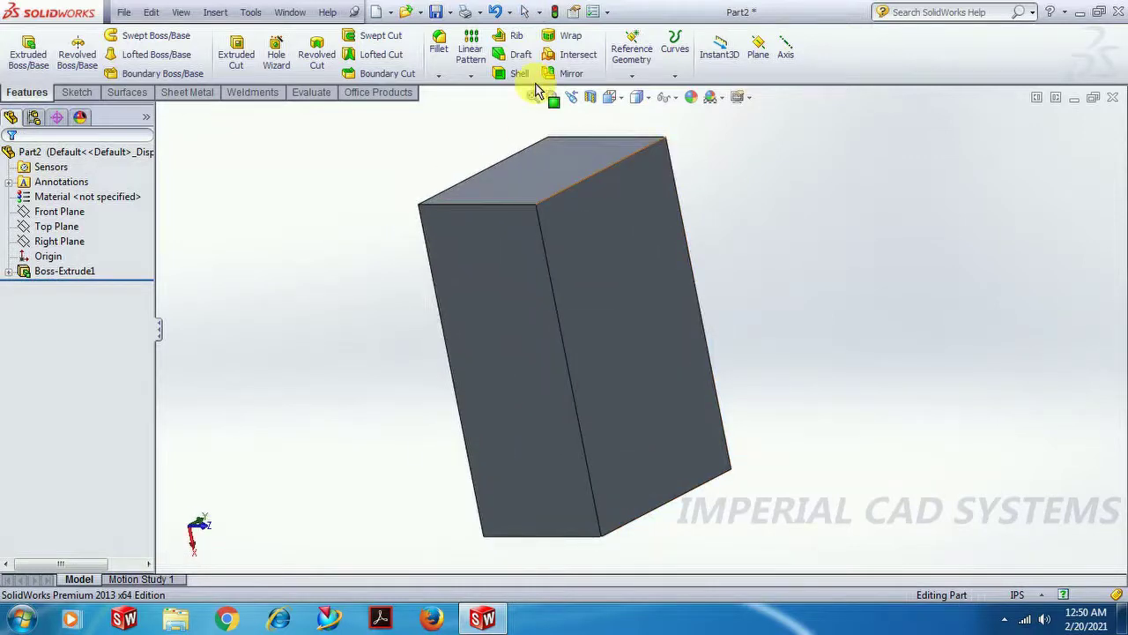
left_click(519, 55)
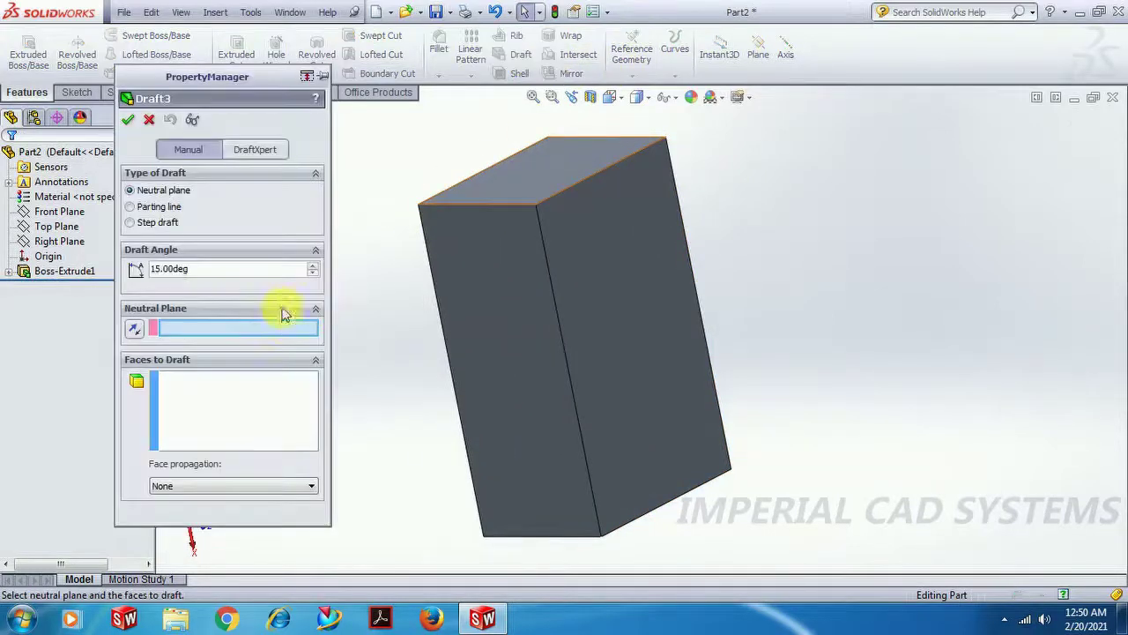
left_click(157, 212)
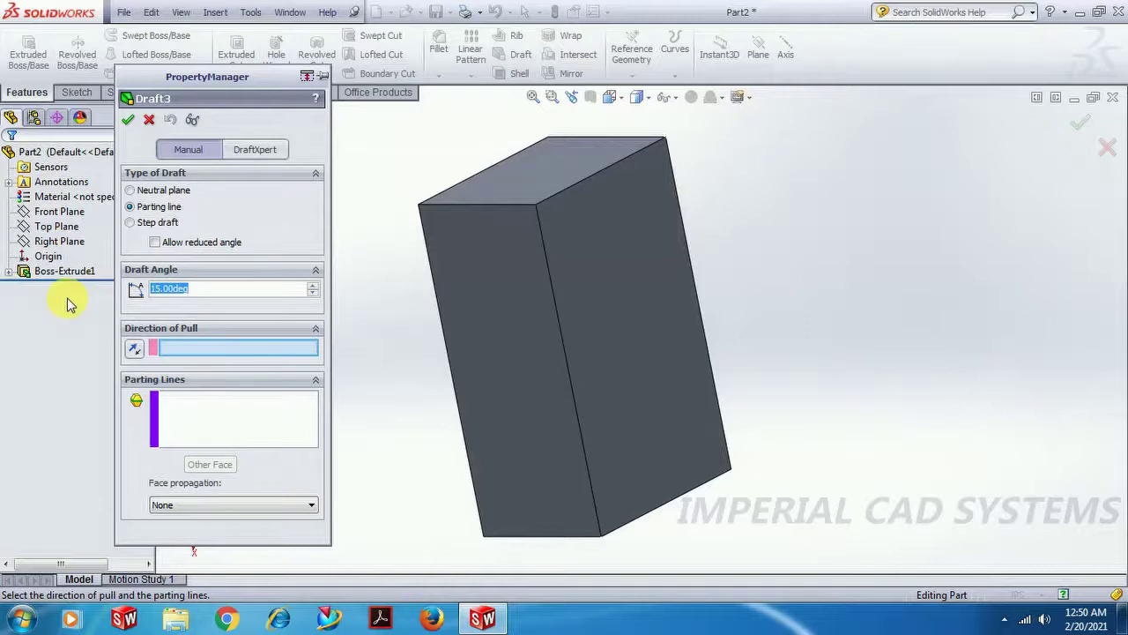
left_click(214, 347)
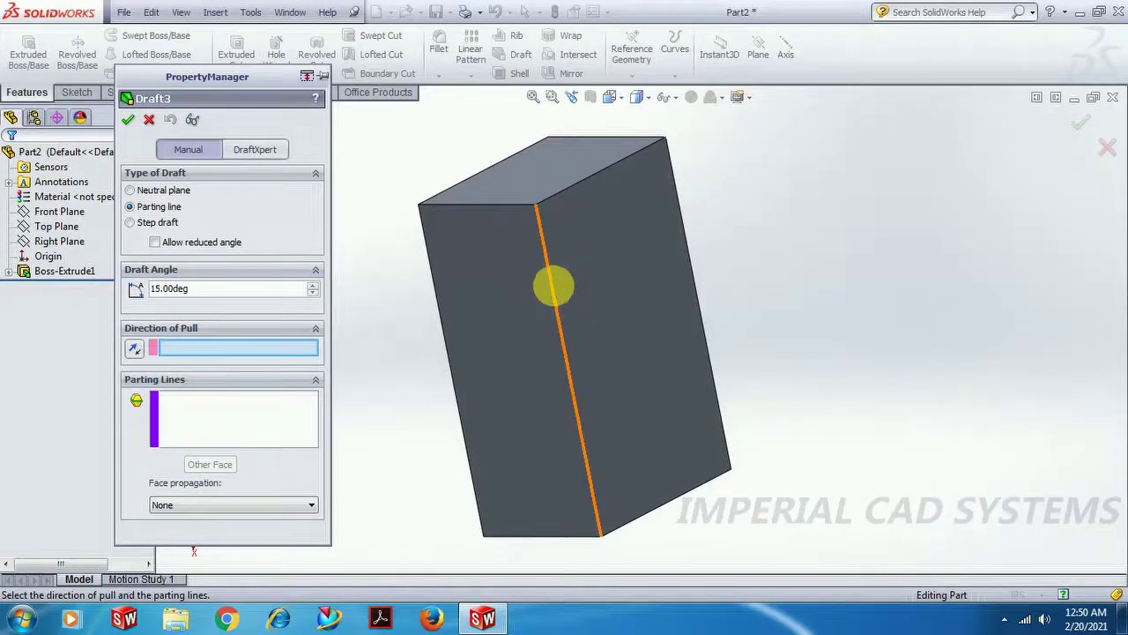
left_click(552, 167)
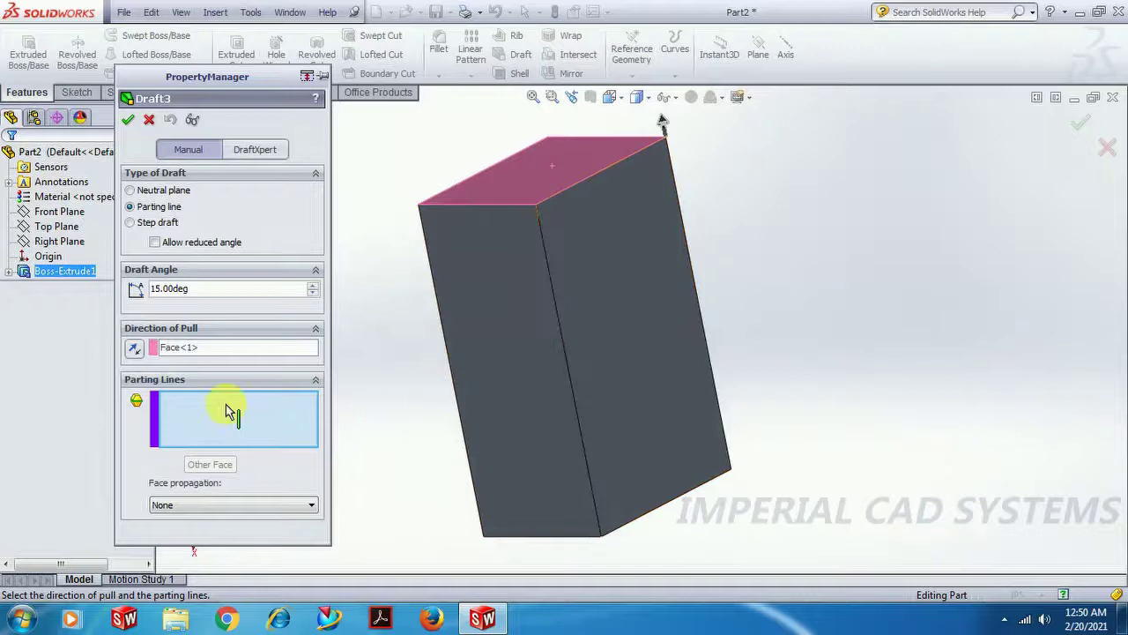
middle_click_drag(471, 433, 457, 491)
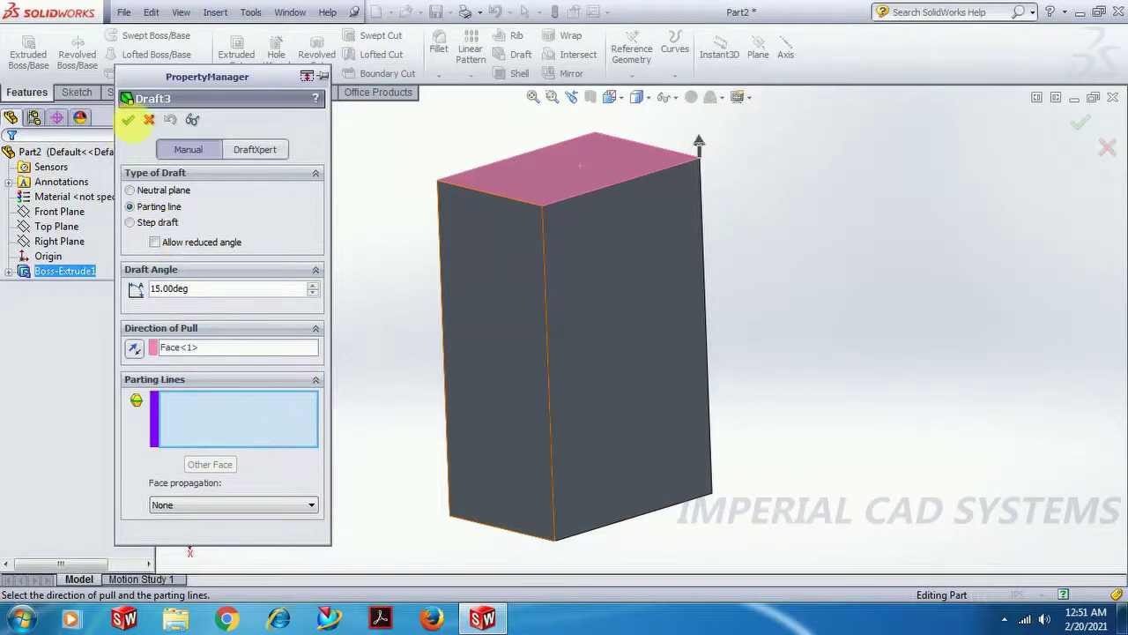
left_click(128, 119)
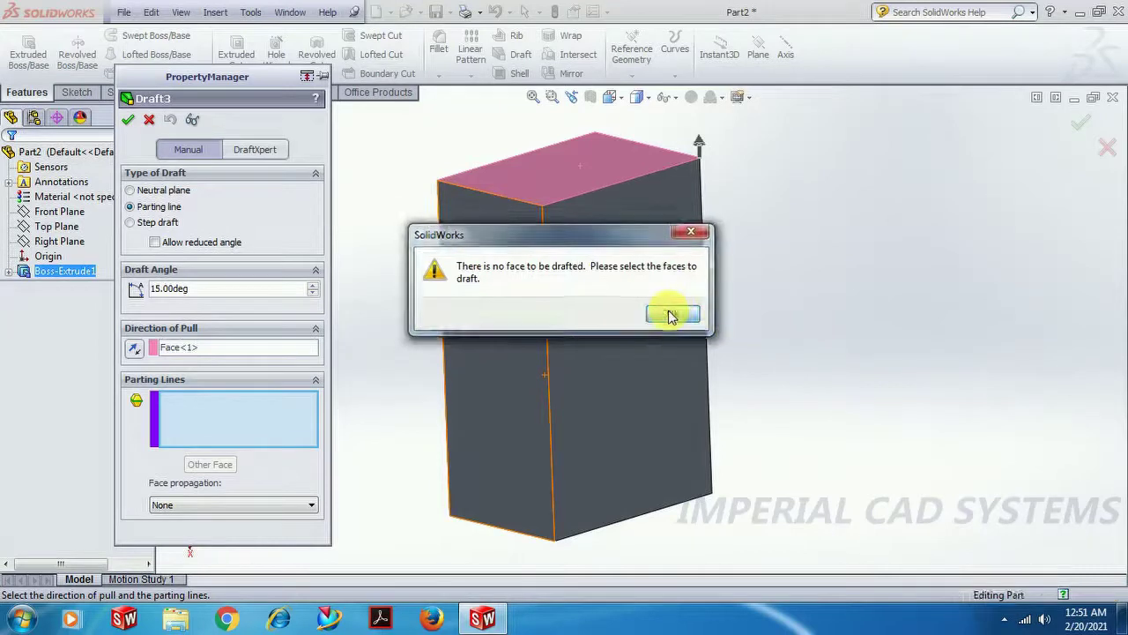
left_click(670, 315)
Sketch a straight line across the full width of the large side face, slightly below mid-height, and exit the sketch.
left_click(628, 339)
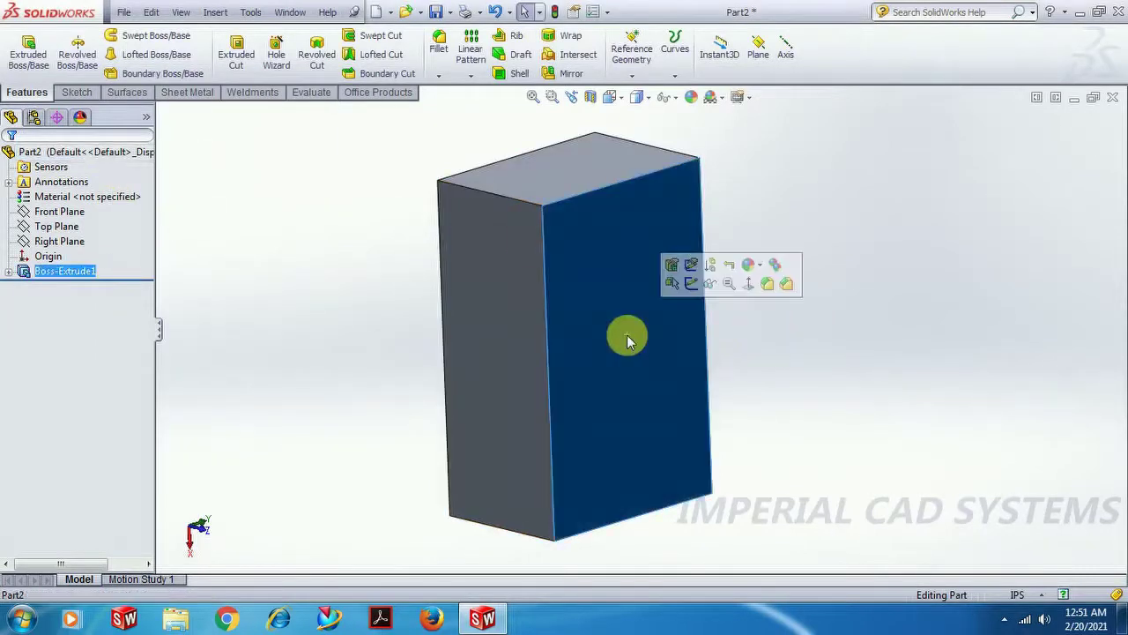
left_click(691, 283)
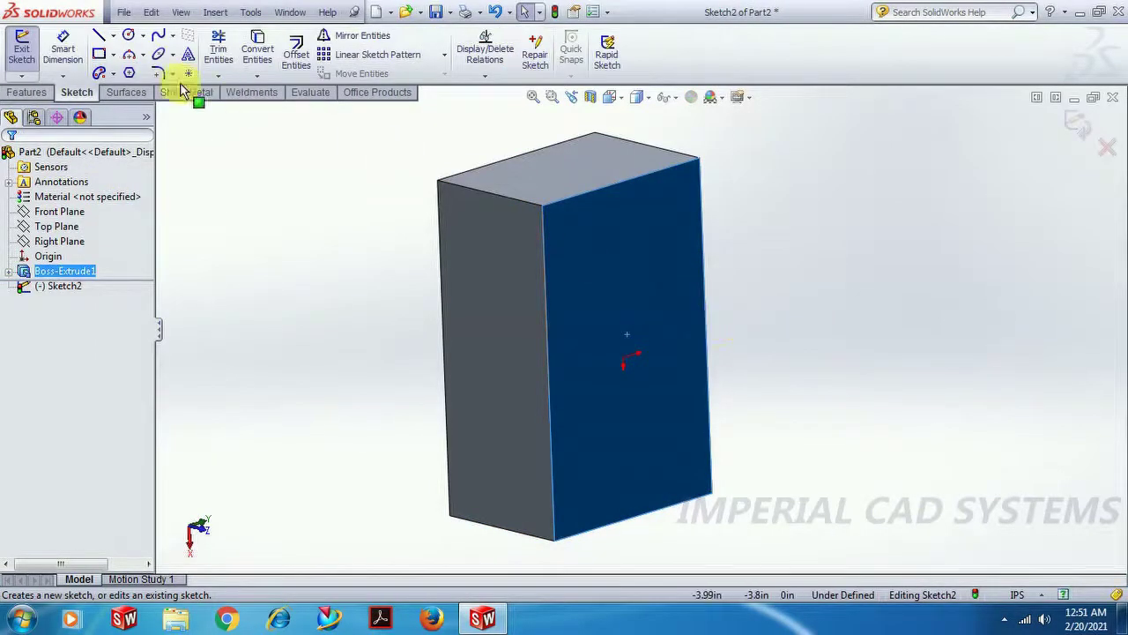
left_click(99, 35)
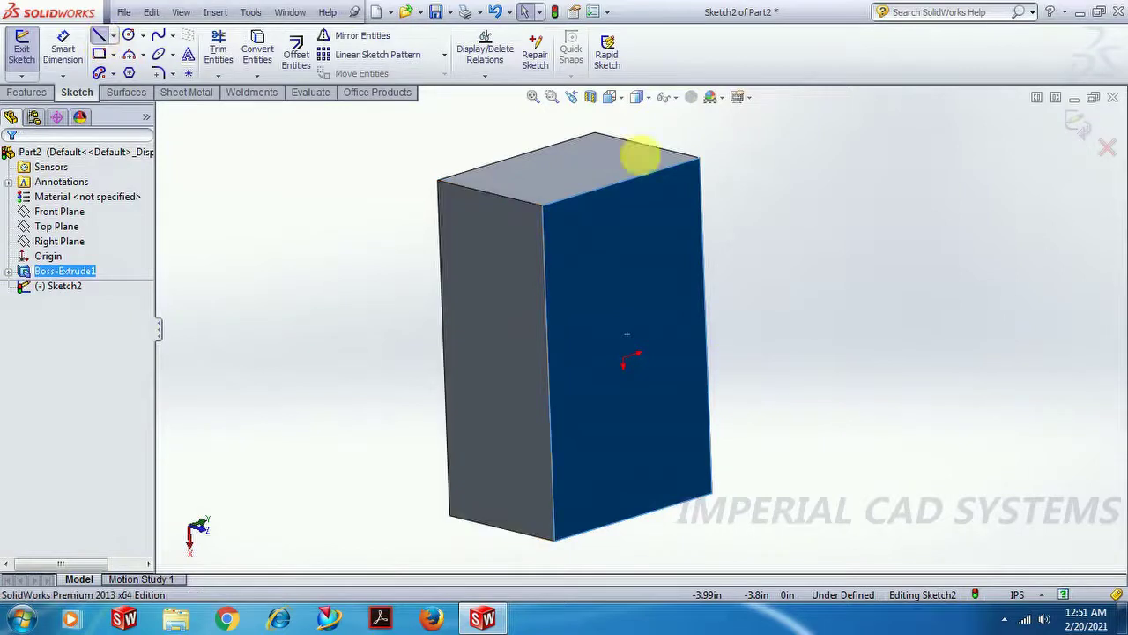
left_click(547, 408)
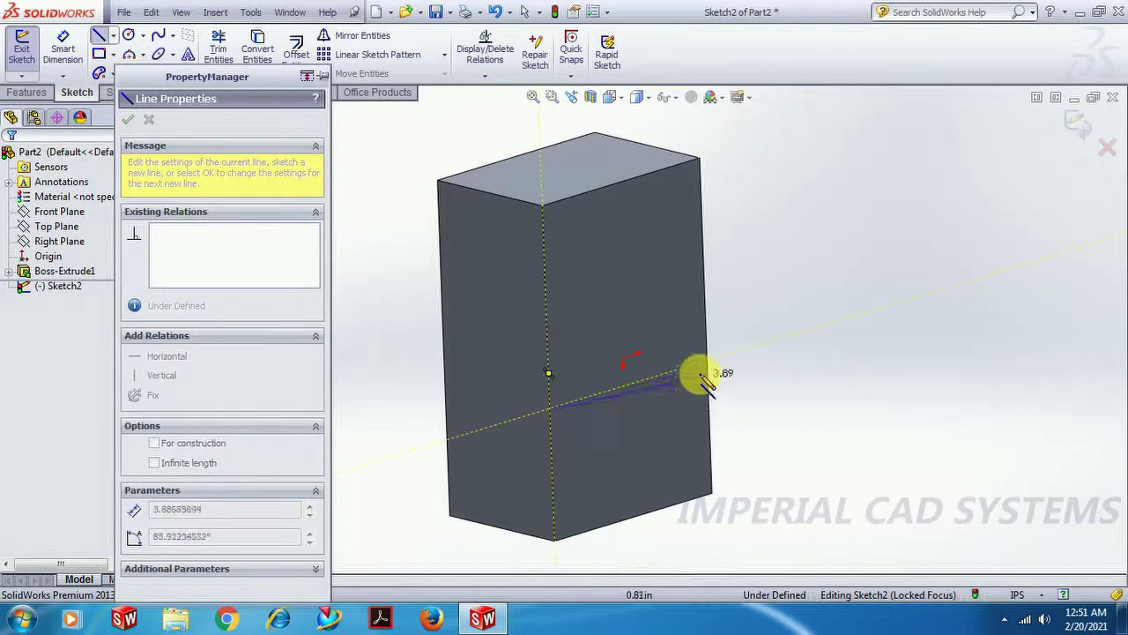
left_click(708, 362)
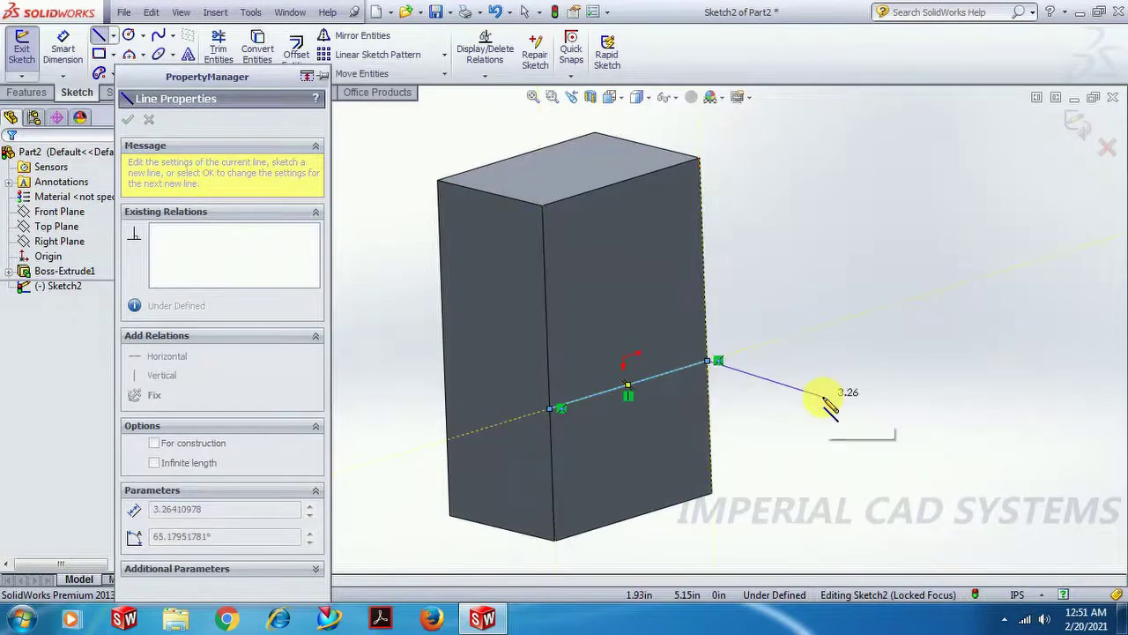
key("Escape")
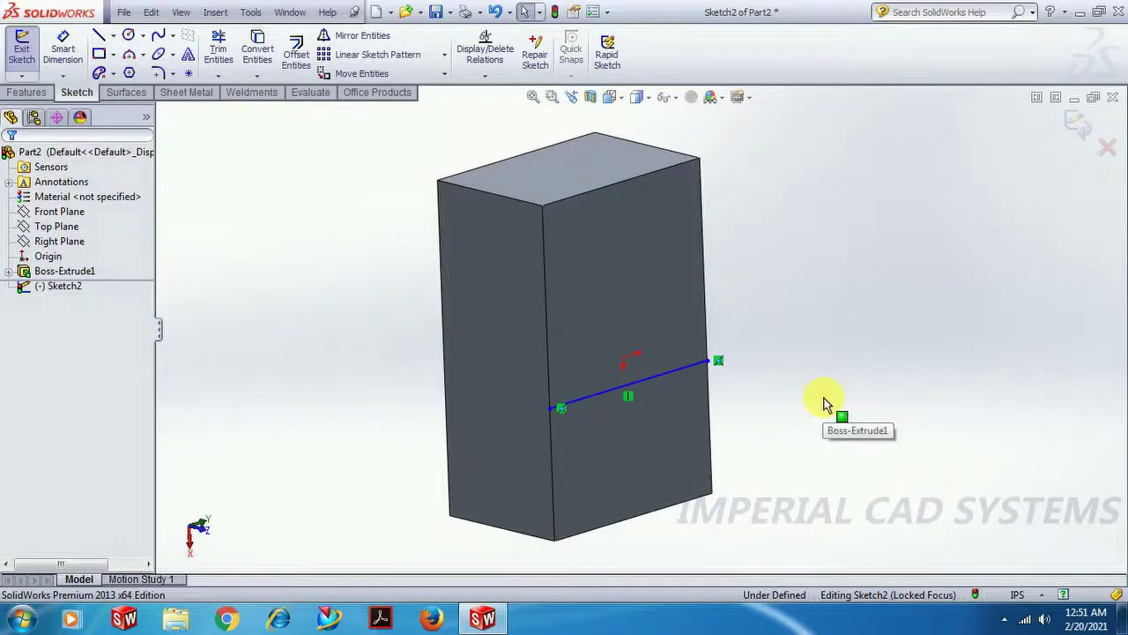
left_click(1078, 121)
middle_click_drag(875, 310, 901, 323)
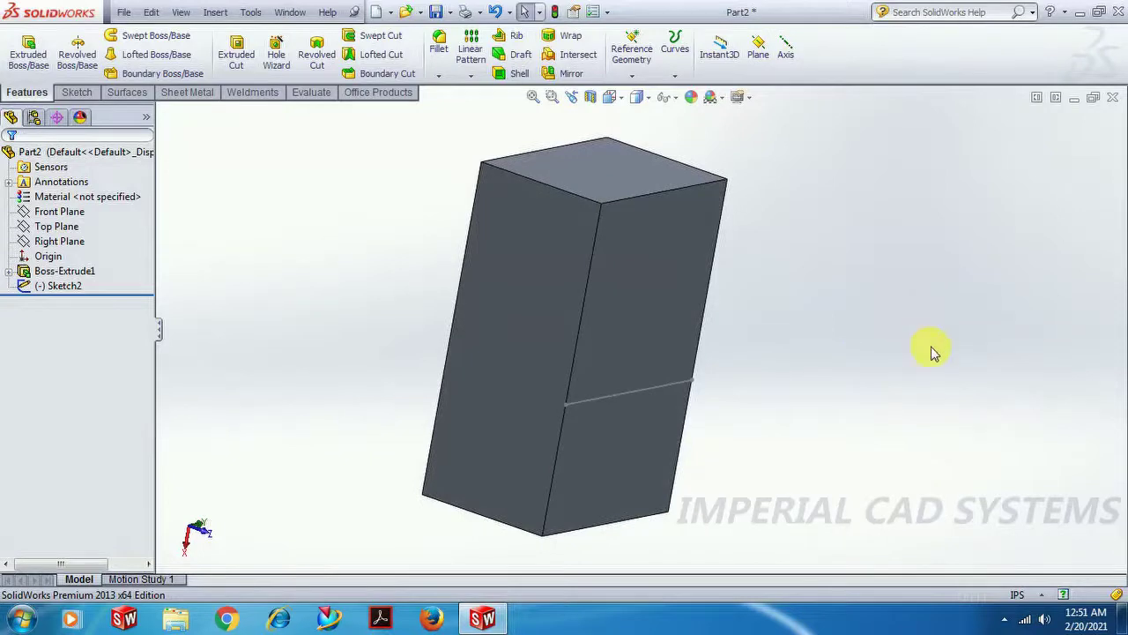
middle_click_drag(827, 369, 811, 360)
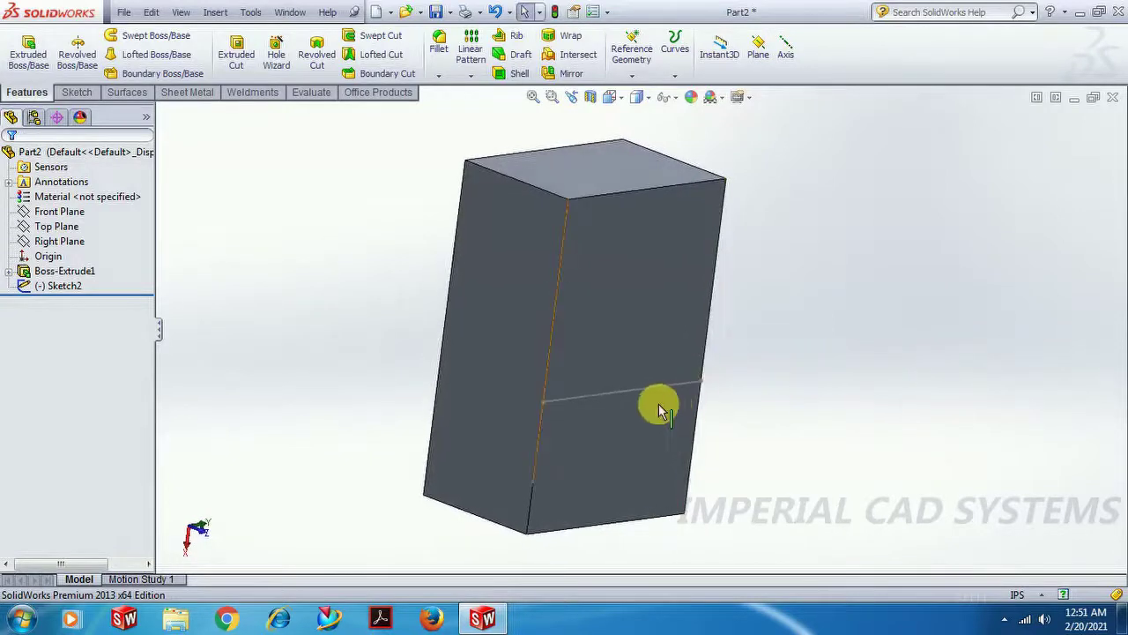
left_click(633, 390)
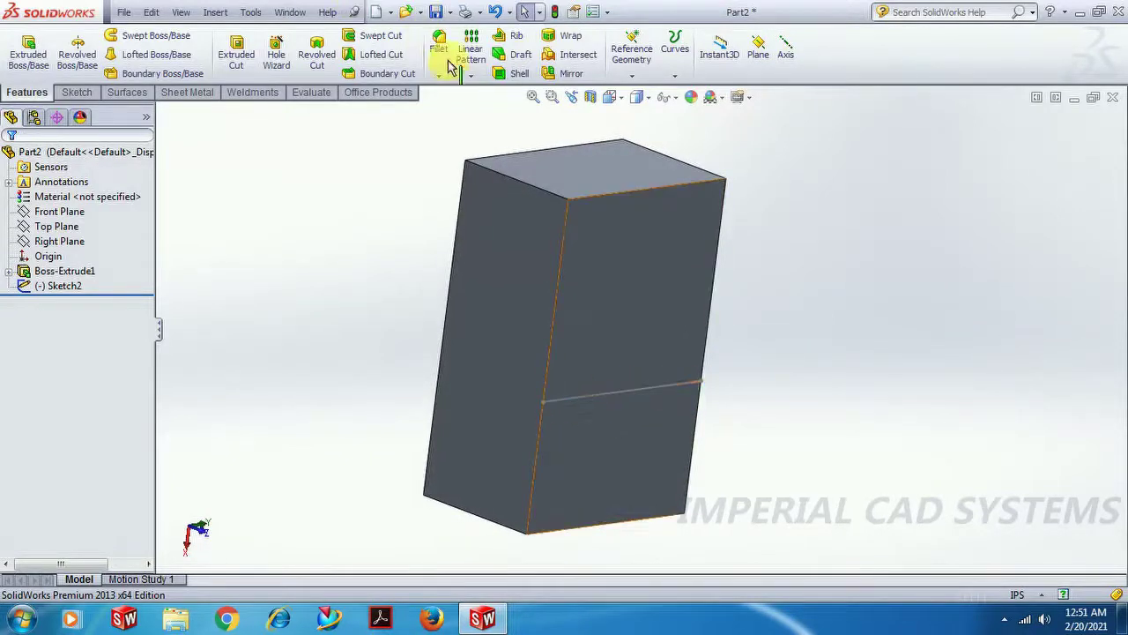
left_click(519, 55)
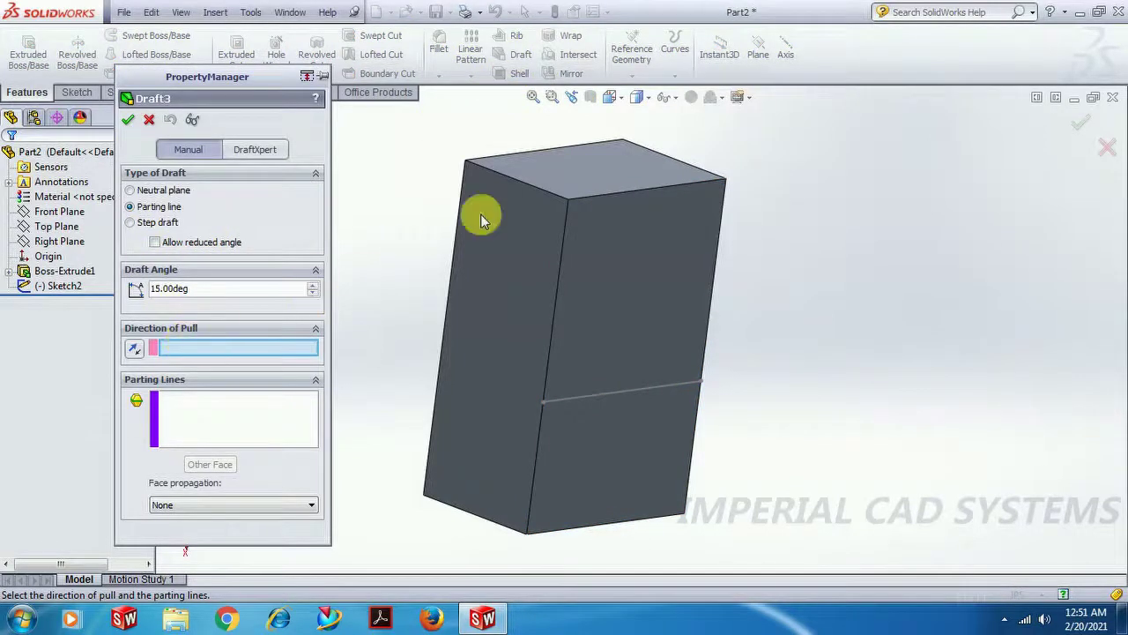
left_click(579, 170)
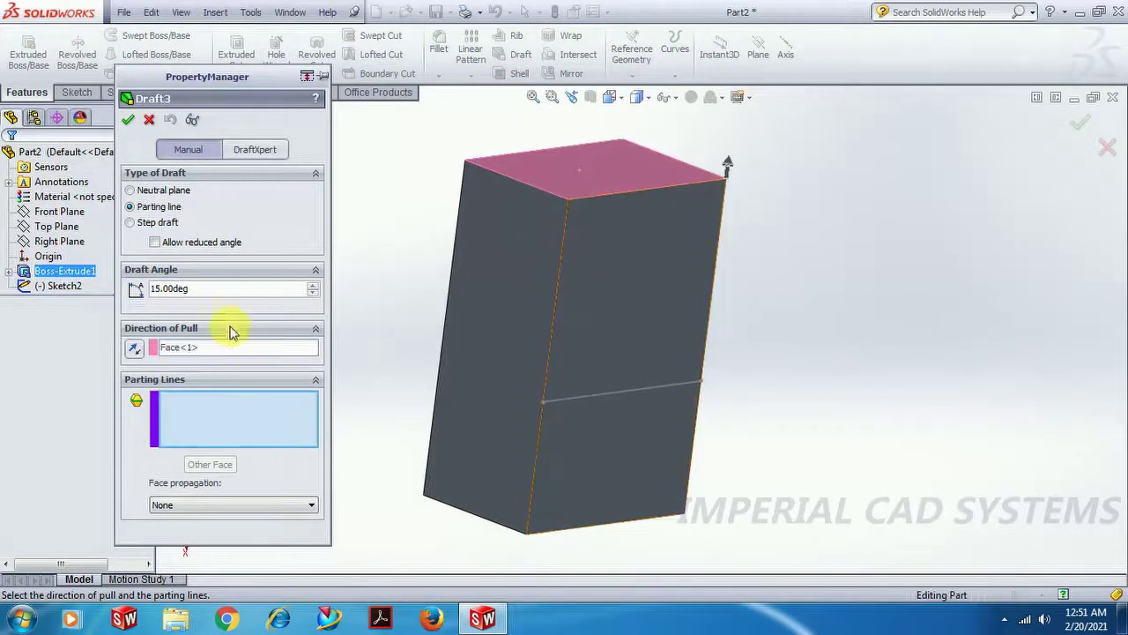
left_click(162, 406)
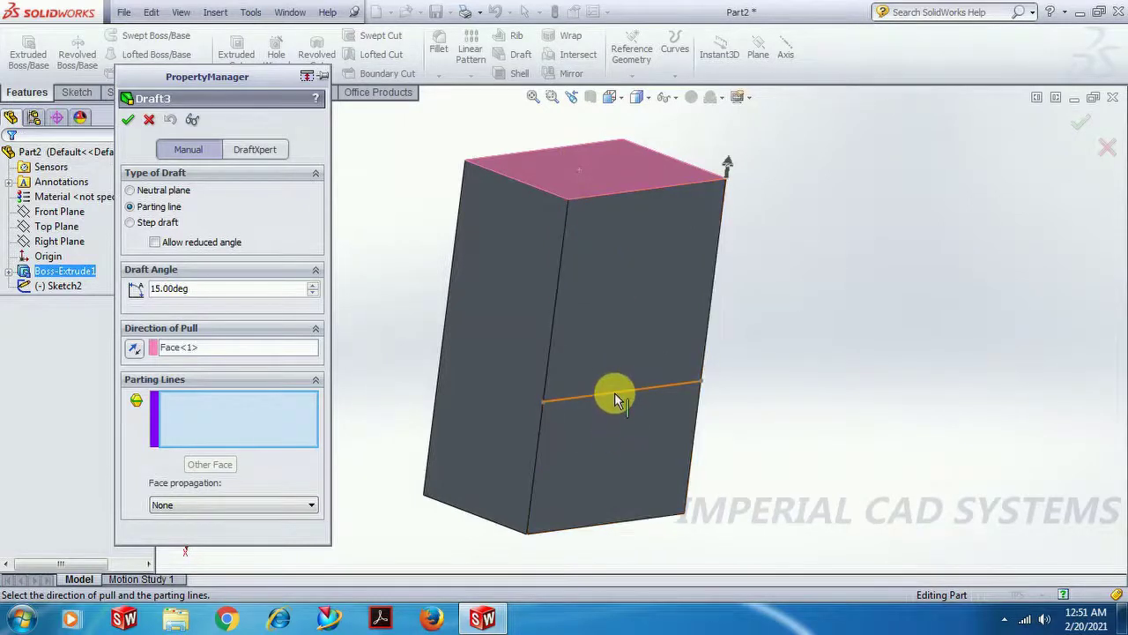
middle_click_drag(750, 420, 716, 425)
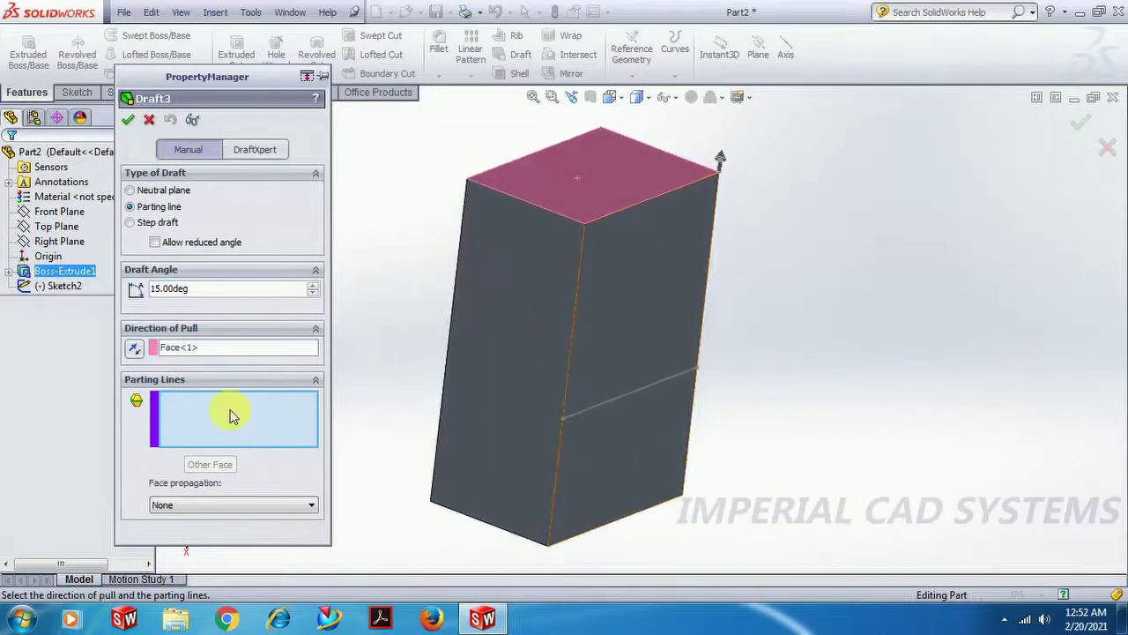
left_click(149, 124)
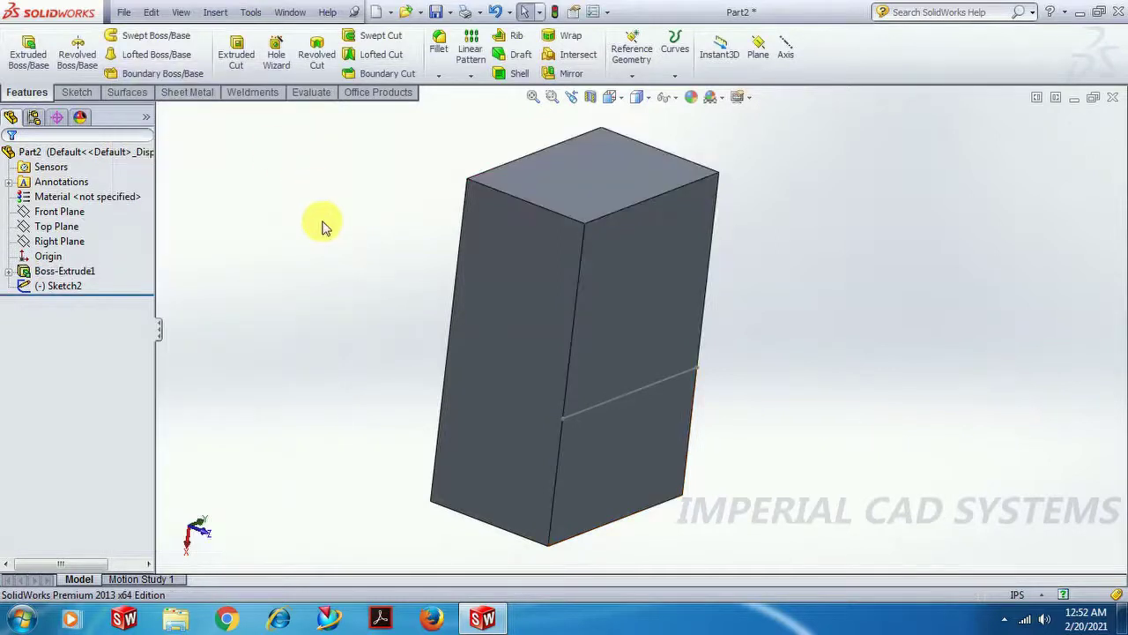
Start a Projection split line with the line sketched on the large side face as the sketch to project.
left_click(675, 71)
left_click(676, 72)
left_click(678, 75)
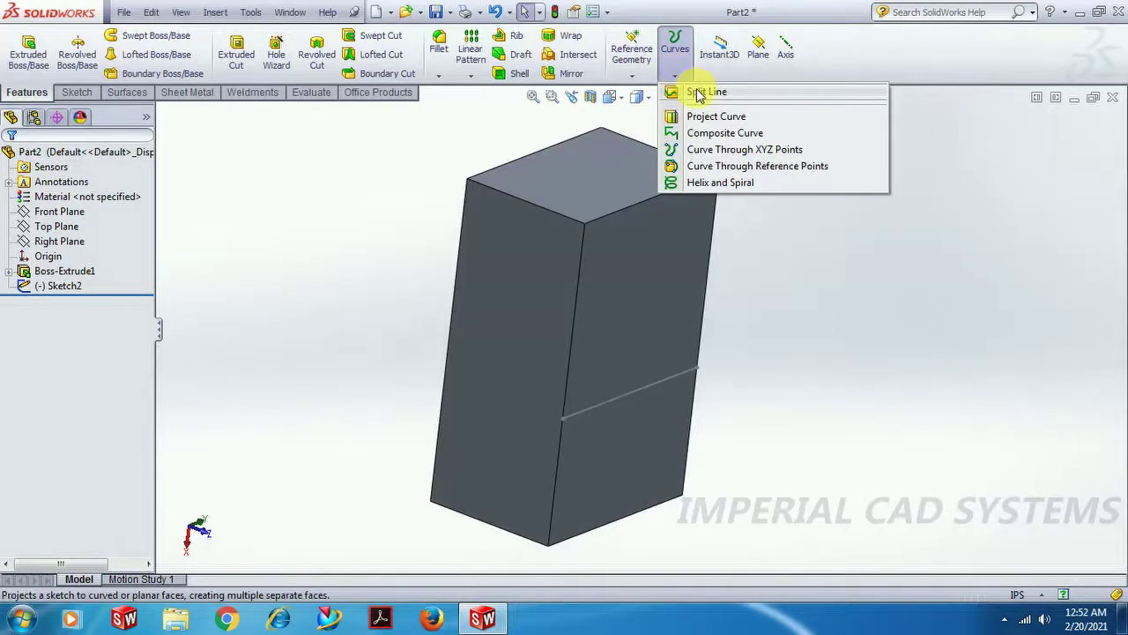
left_click(683, 91)
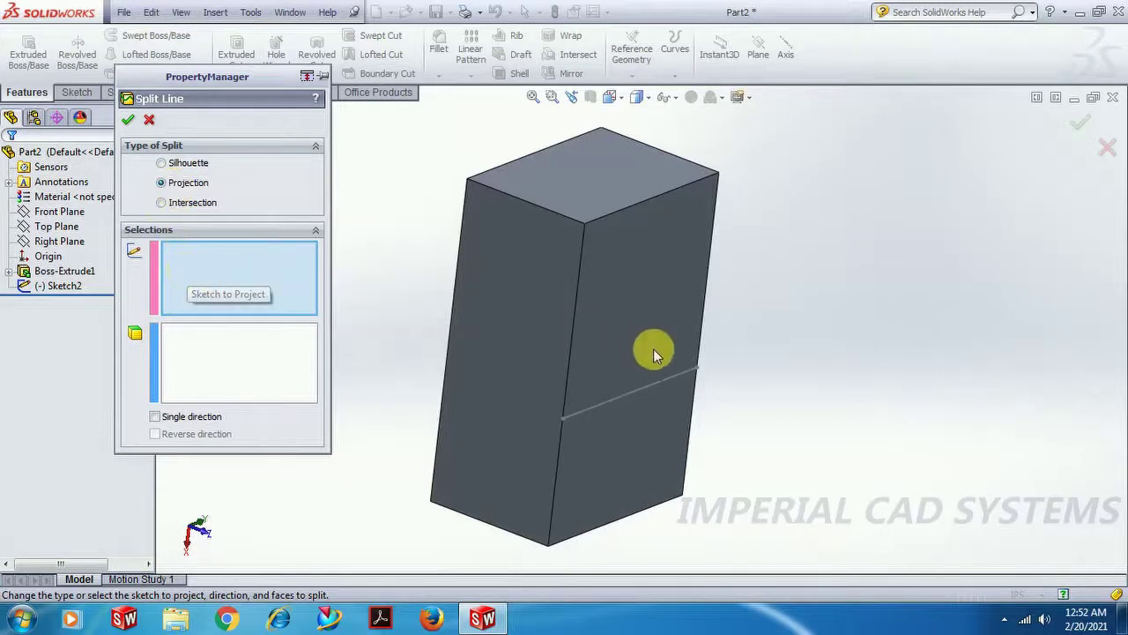
left_click(636, 388)
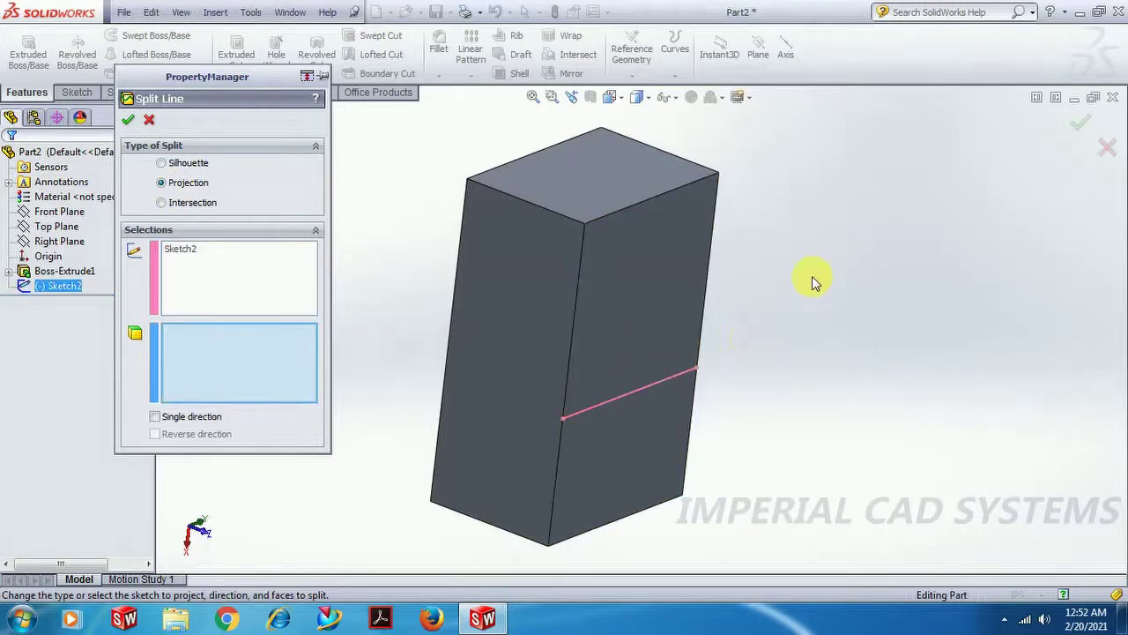
Choose all four side faces of the block as the faces to split and accept the split line.
left_click(638, 322)
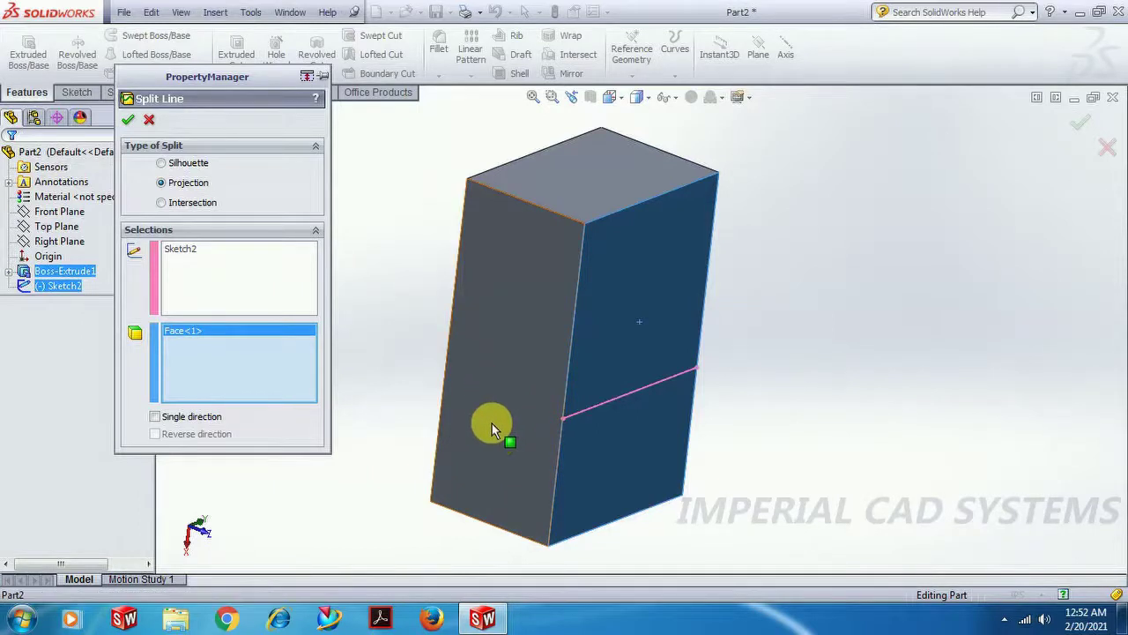
left_click(489, 391)
middle_click_drag(466, 438, 592, 466)
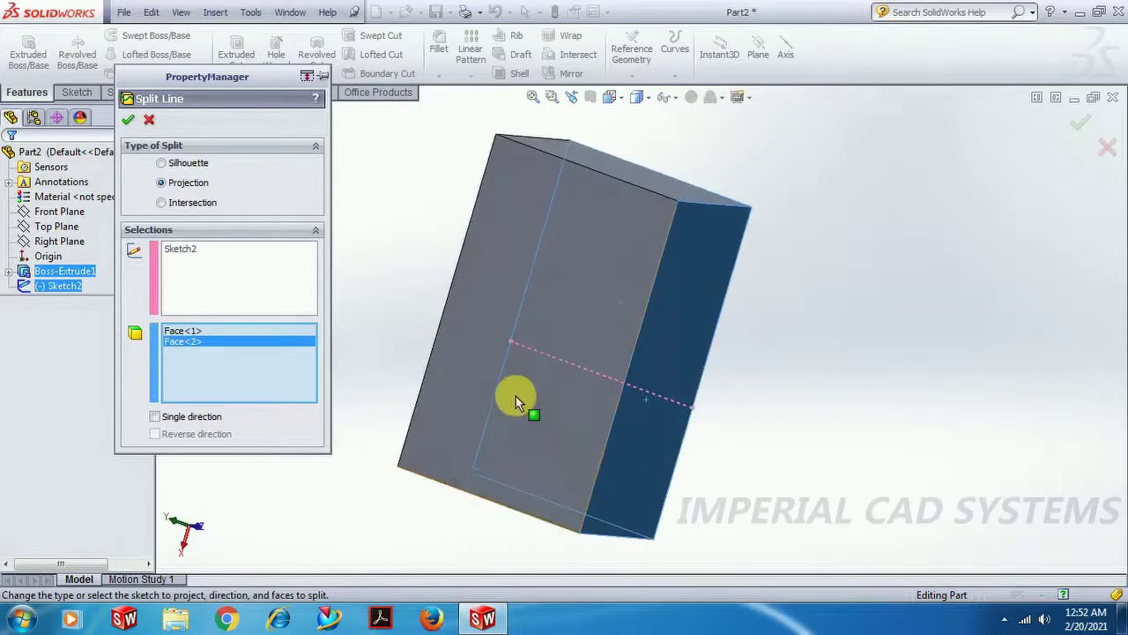
left_click(557, 395)
middle_click_drag(557, 396, 592, 385)
left_click(592, 388)
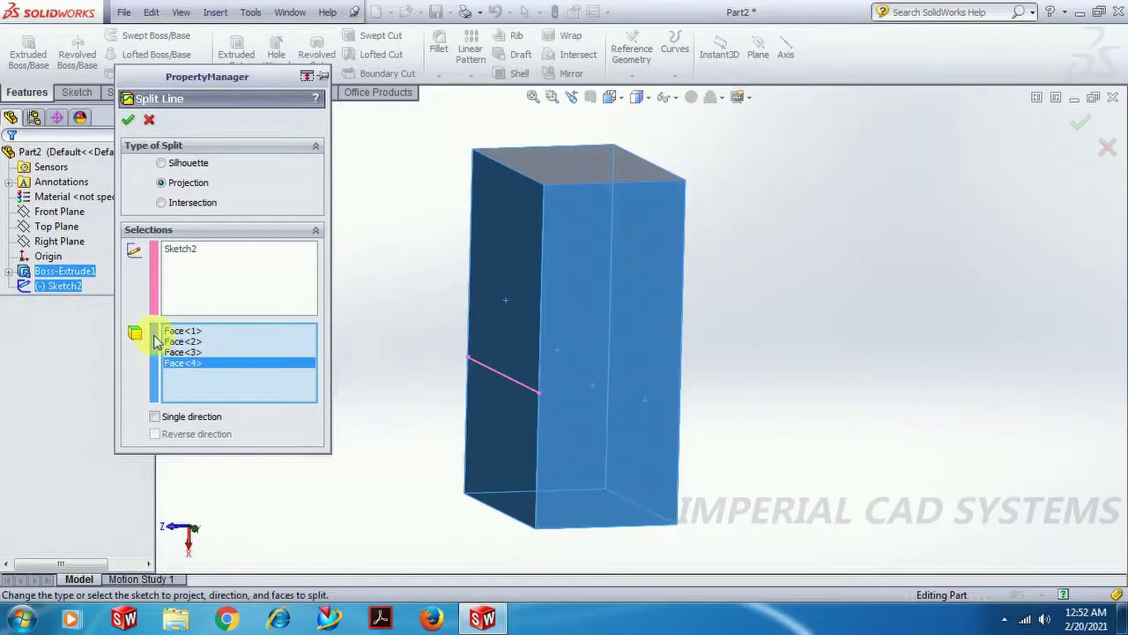
left_click(128, 121)
Create a 20-degree Parting line draft pulled from the upward-facing end face, with the split edge on the large side face as parting line.
left_click(803, 362)
middle_click_drag(852, 373, 527, 398)
middle_click_drag(864, 264, 877, 340)
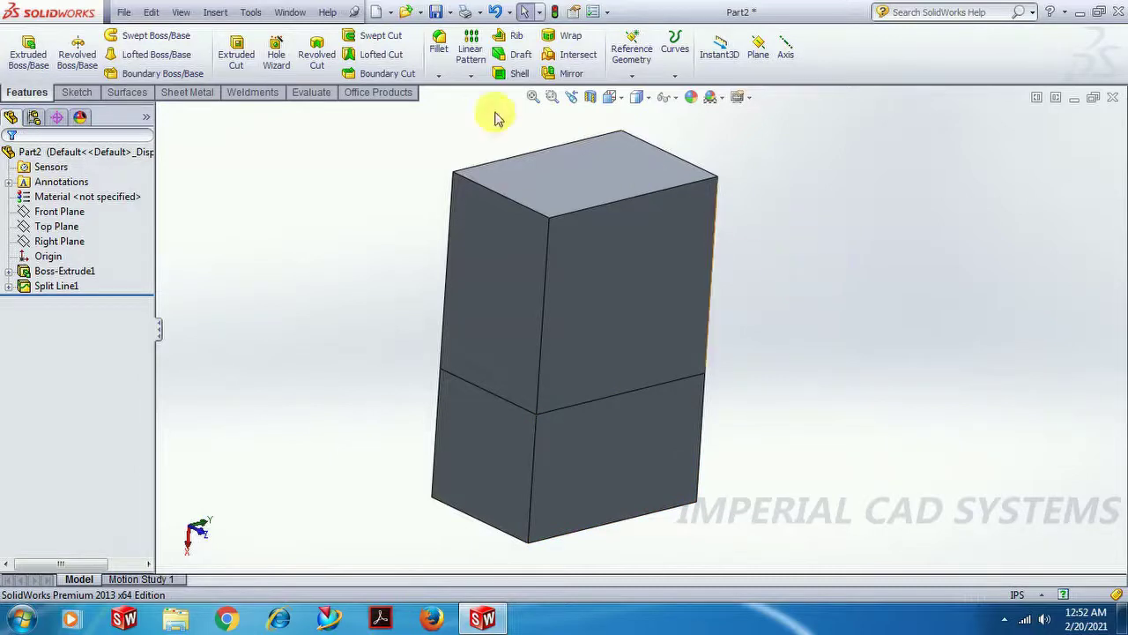
left_click(519, 54)
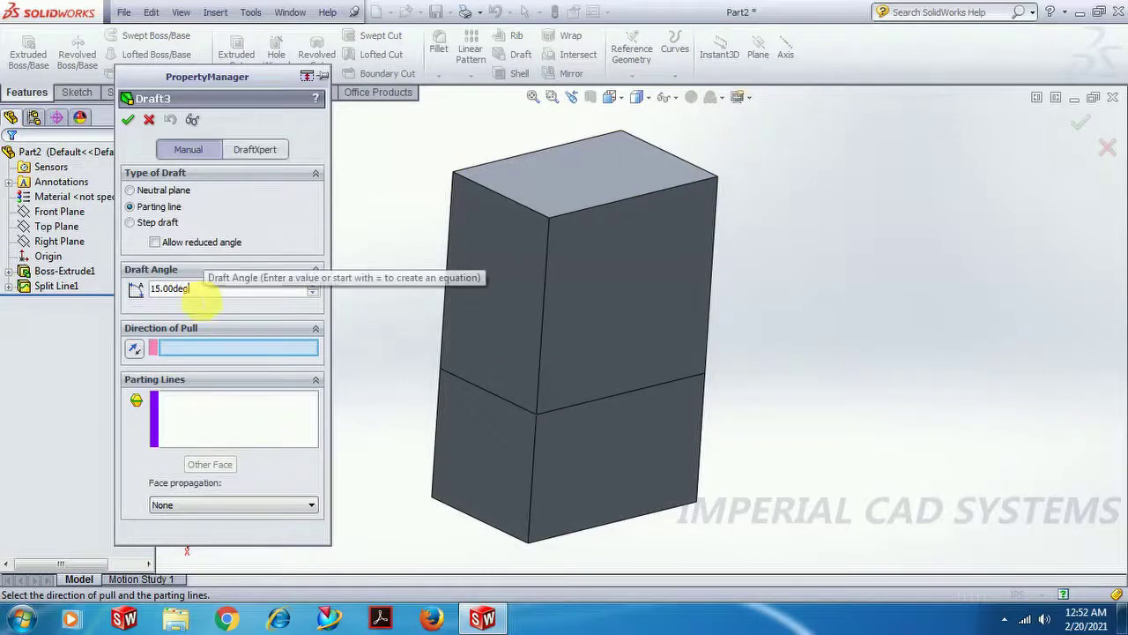
double_click(202, 289)
type("20")
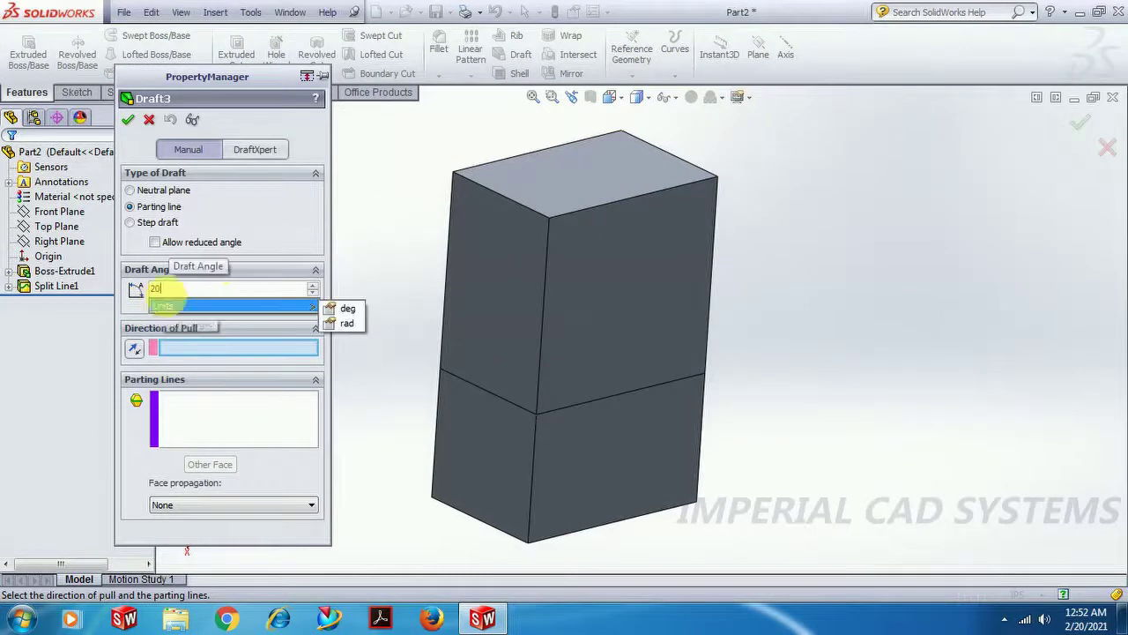
left_click(250, 347)
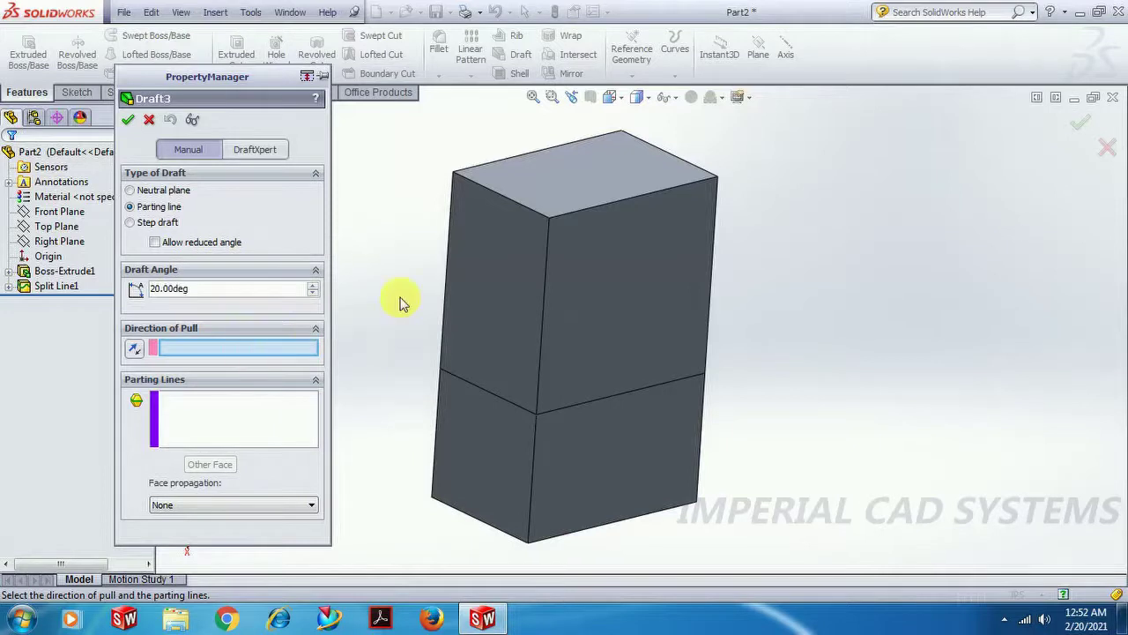
left_click(591, 167)
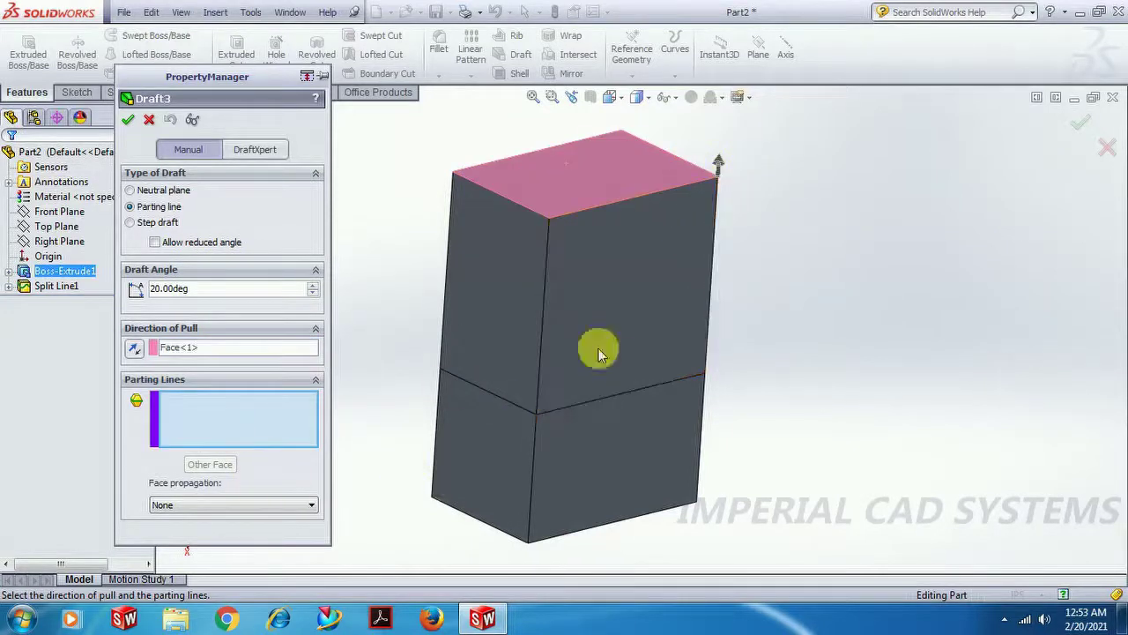
left_click(666, 391)
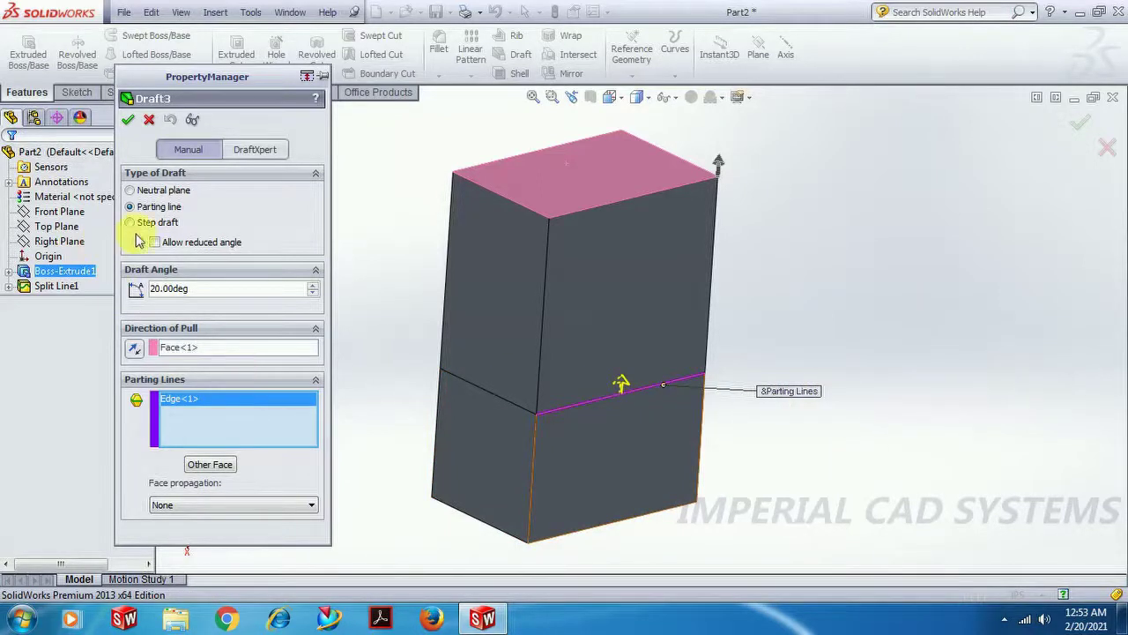
left_click(130, 121)
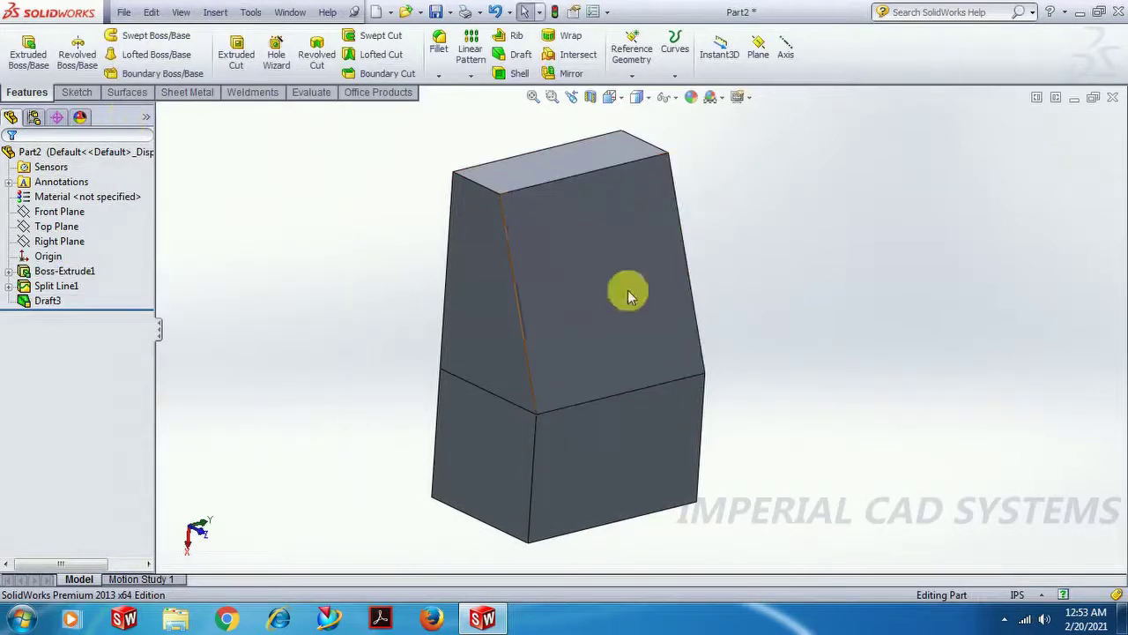
Reverse the parting line draft's direction of pull, accept the edit, and delete the draft feature.
middle_click_drag(837, 354, 868, 354)
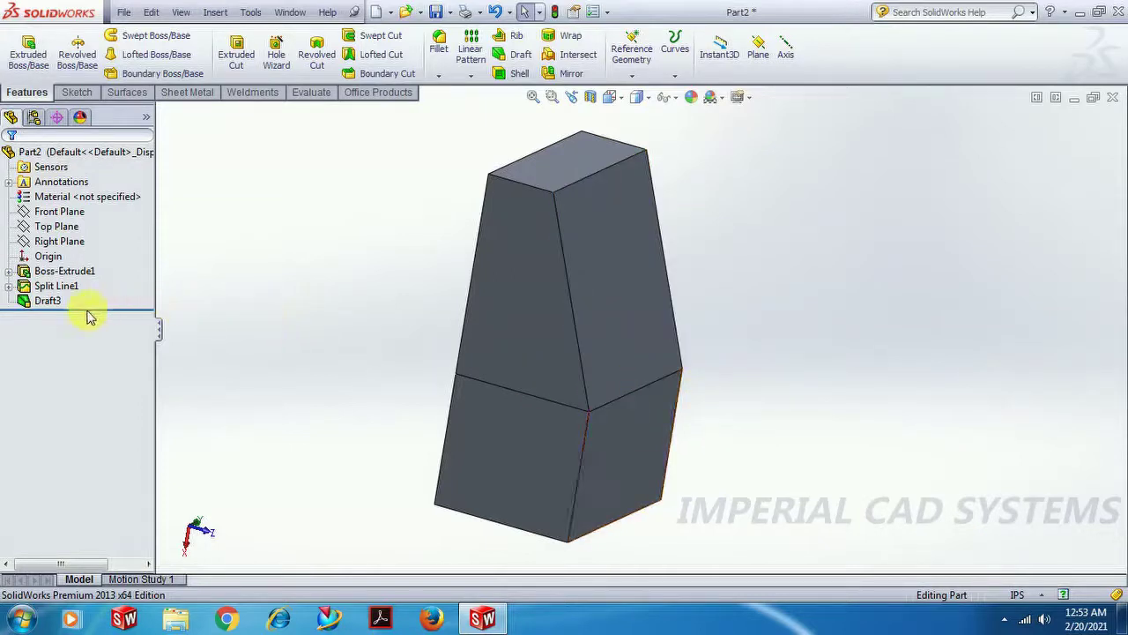
left_click(44, 302)
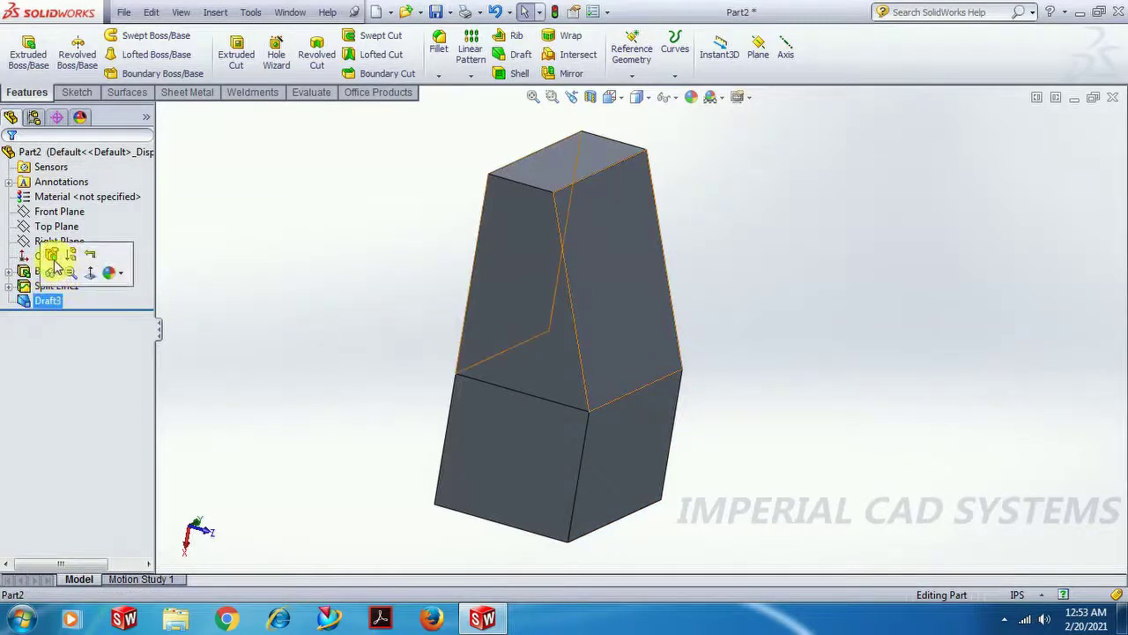
left_click(51, 256)
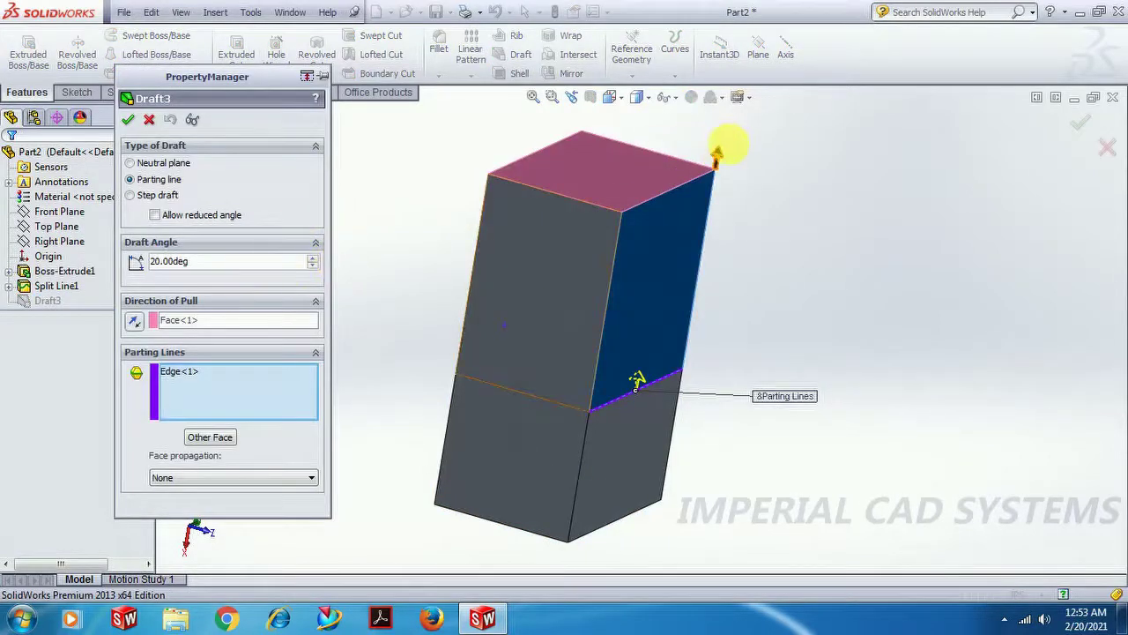
left_click(721, 159)
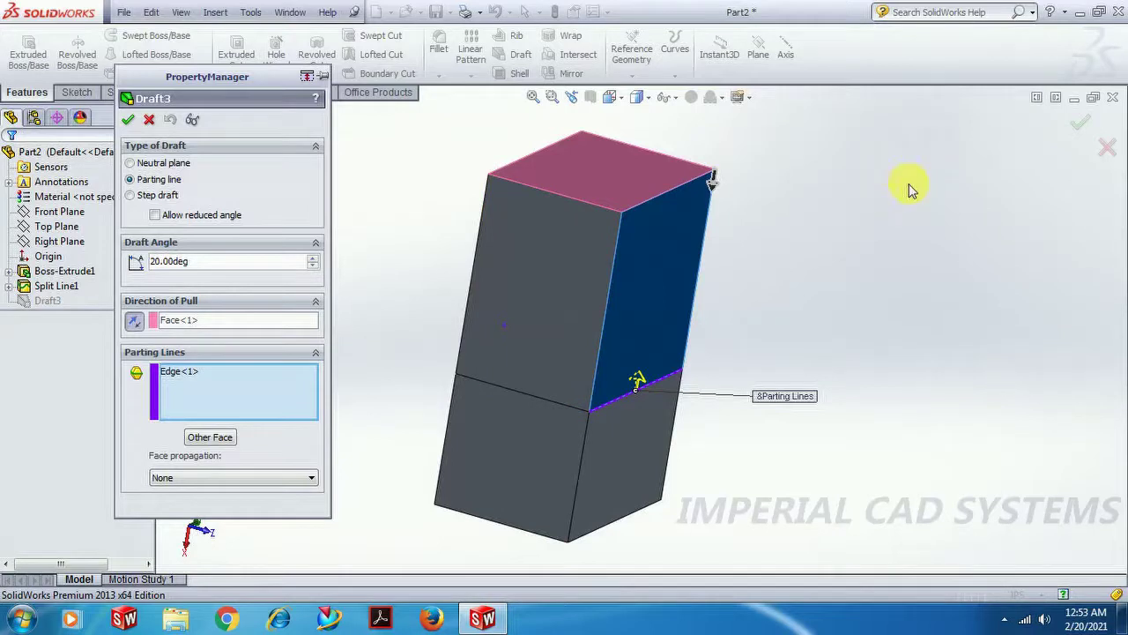
left_click(130, 120)
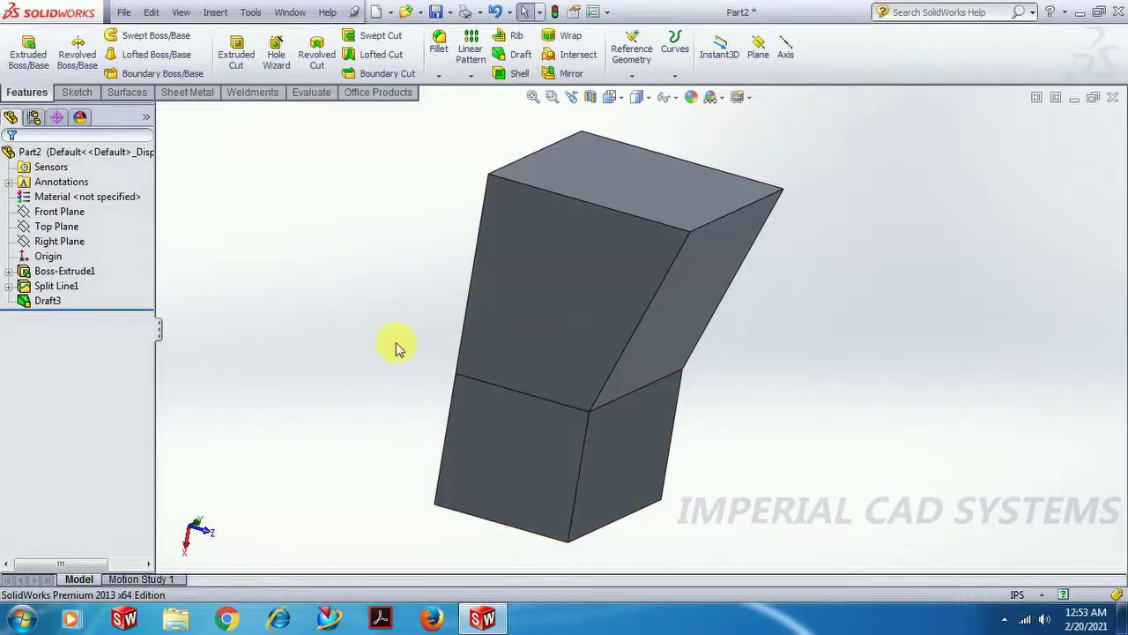
right_click(49, 300)
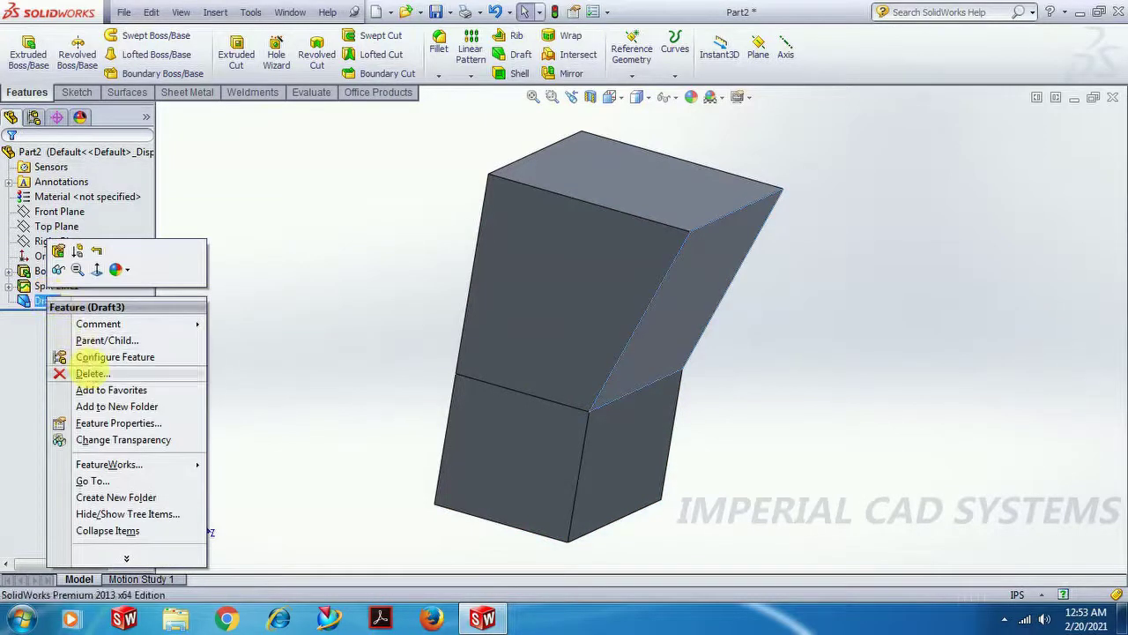
left_click(91, 374)
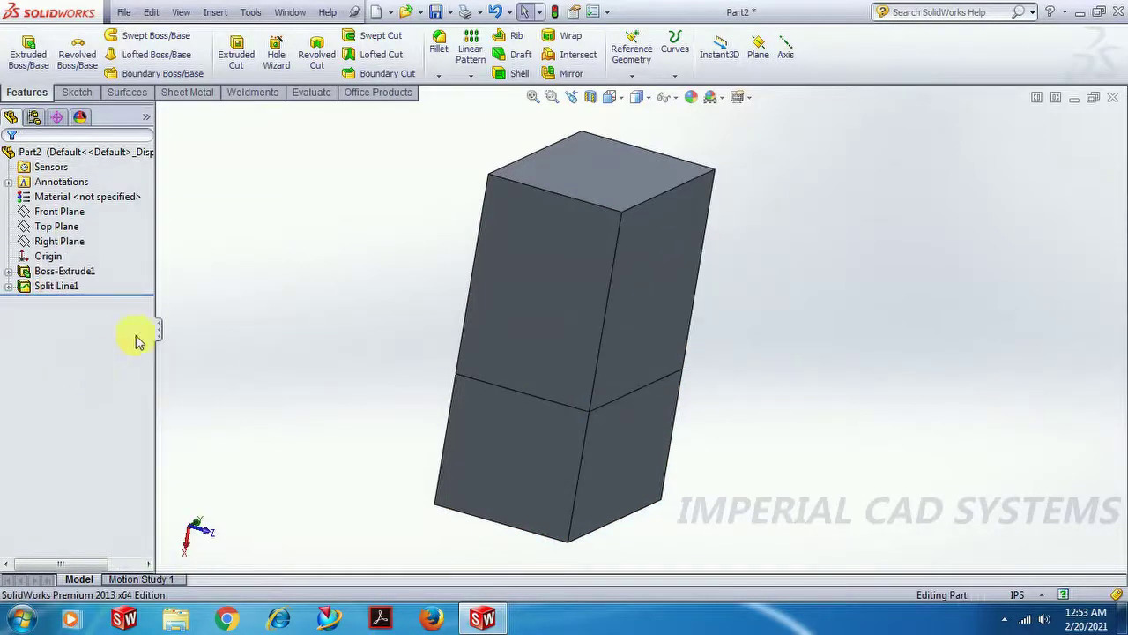
Start a Parting line draft pulled from the upward-facing end face, with all four split edges around the block as parting lines.
left_click(514, 55)
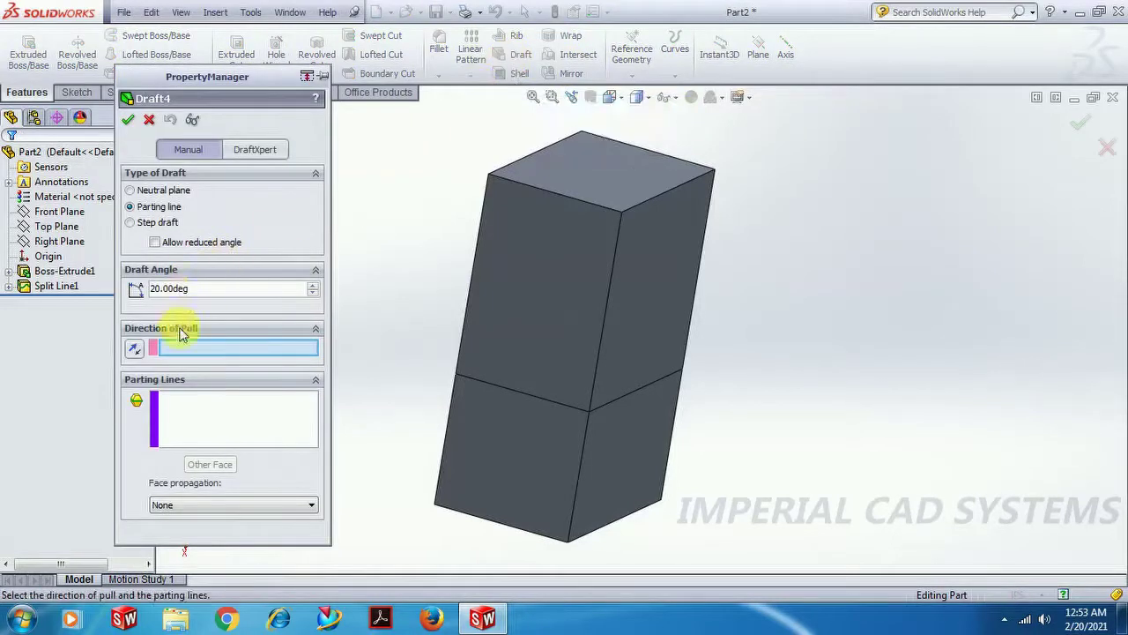
left_click(592, 159)
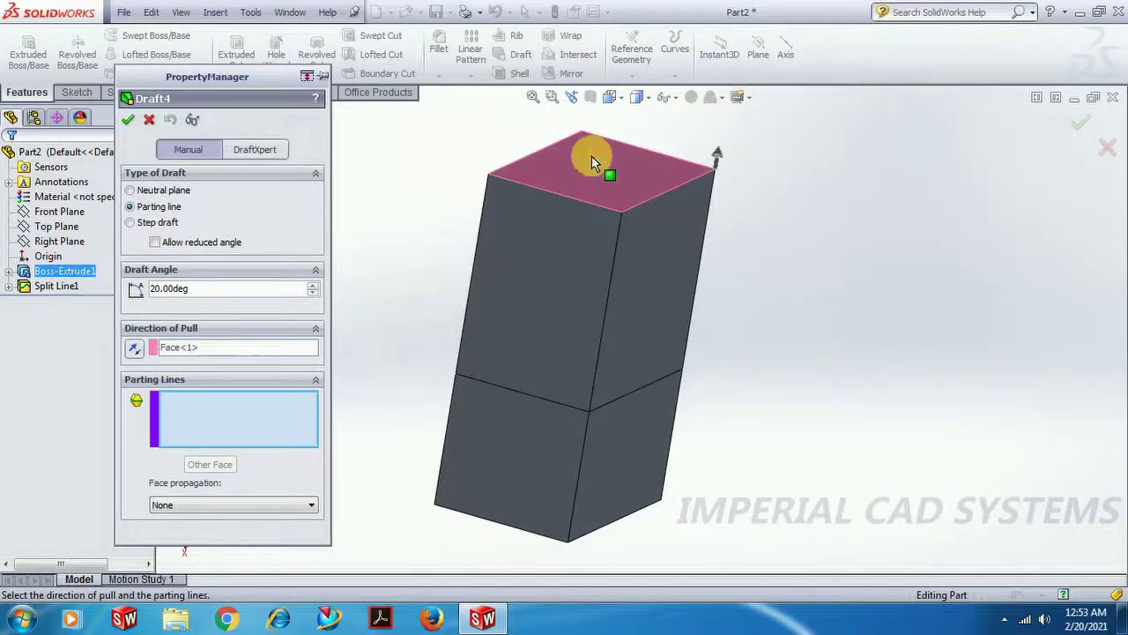
left_click(622, 401)
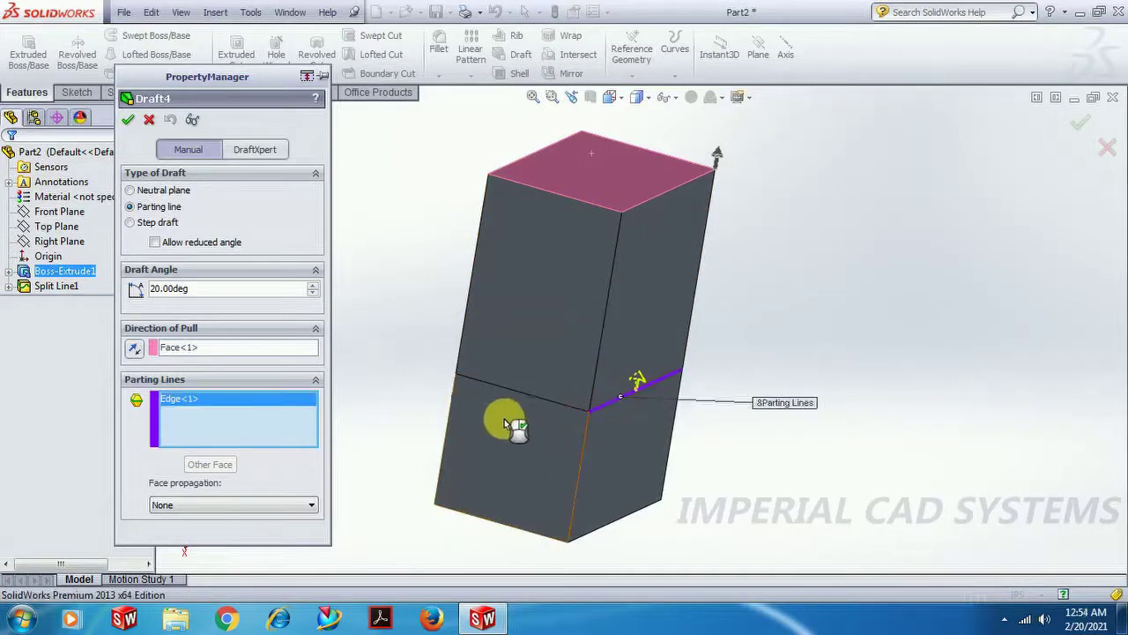
left_click(488, 386)
middle_click_drag(580, 511, 714, 512)
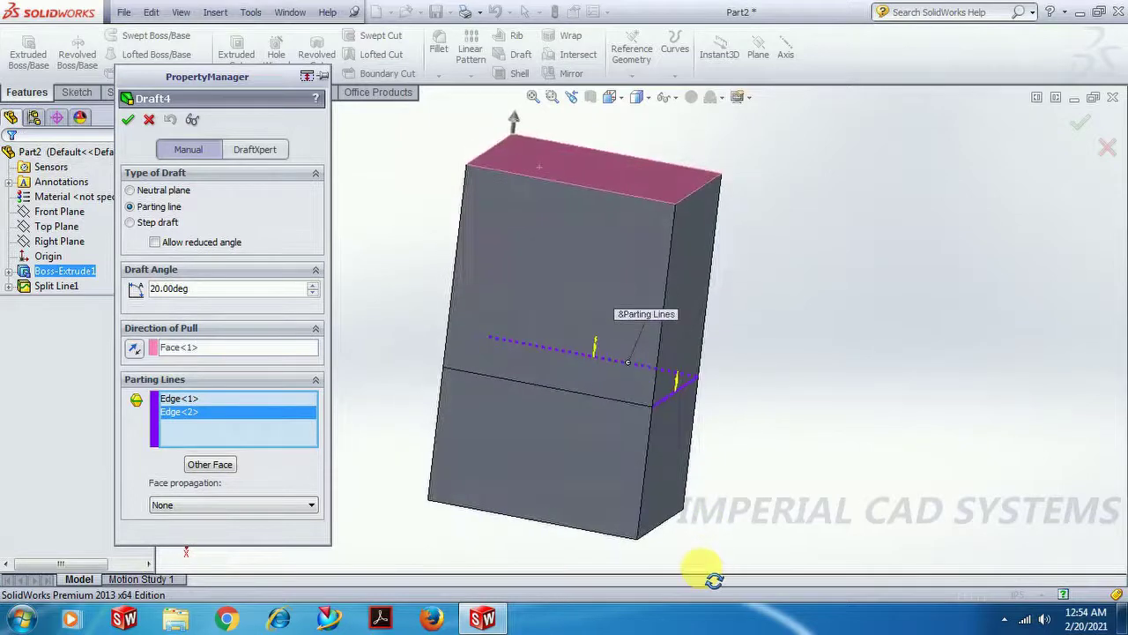
left_click(510, 383)
middle_click_drag(431, 431, 480, 376)
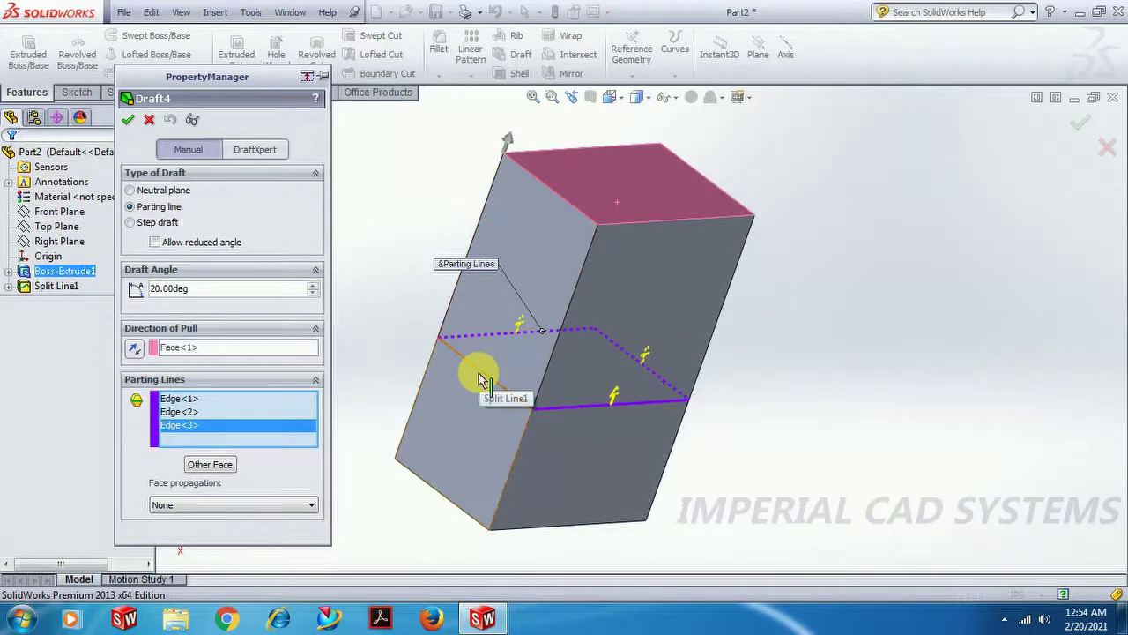
left_click(480, 375)
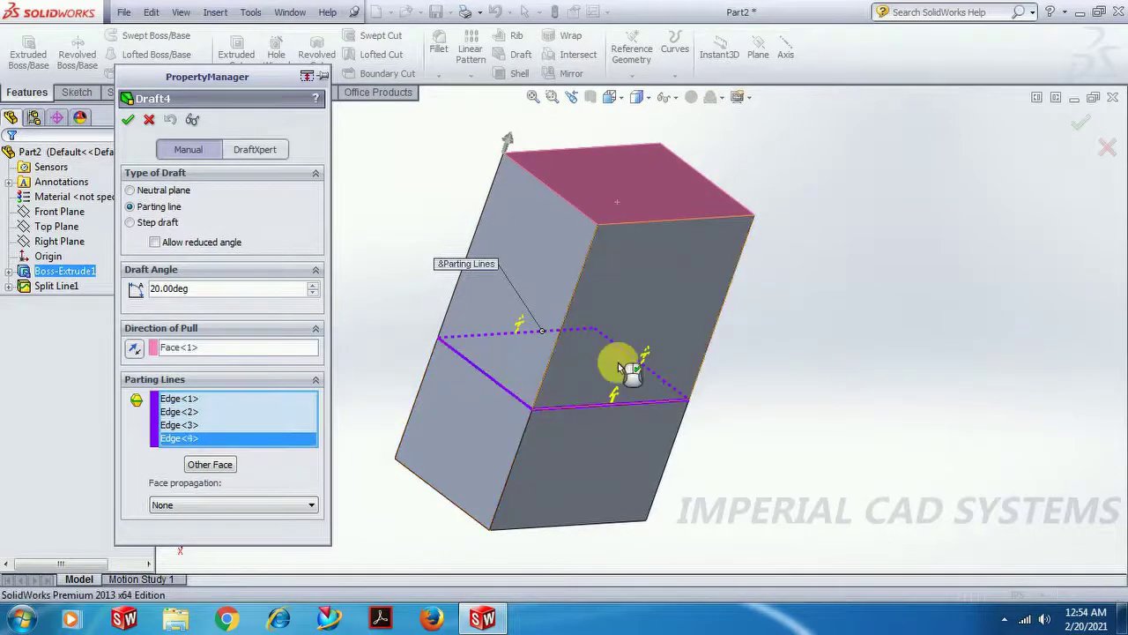
middle_click_drag(800, 415, 403, 398)
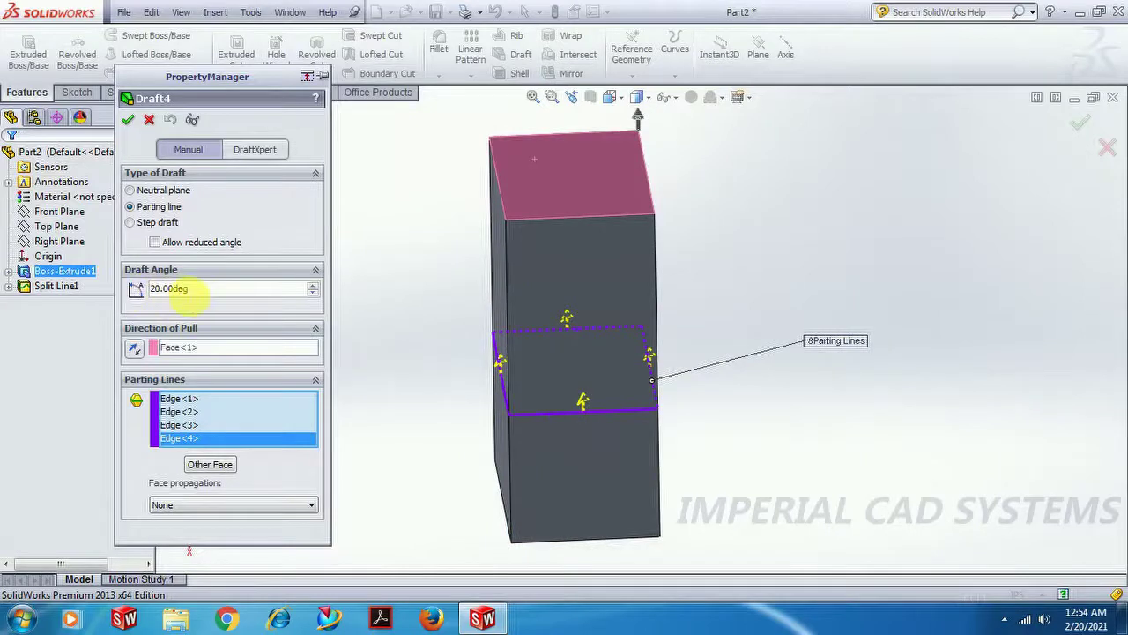
Set the draft angle to 15 degrees and accept the four-edge parting line draft.
left_click_drag(189, 289, 141, 291)
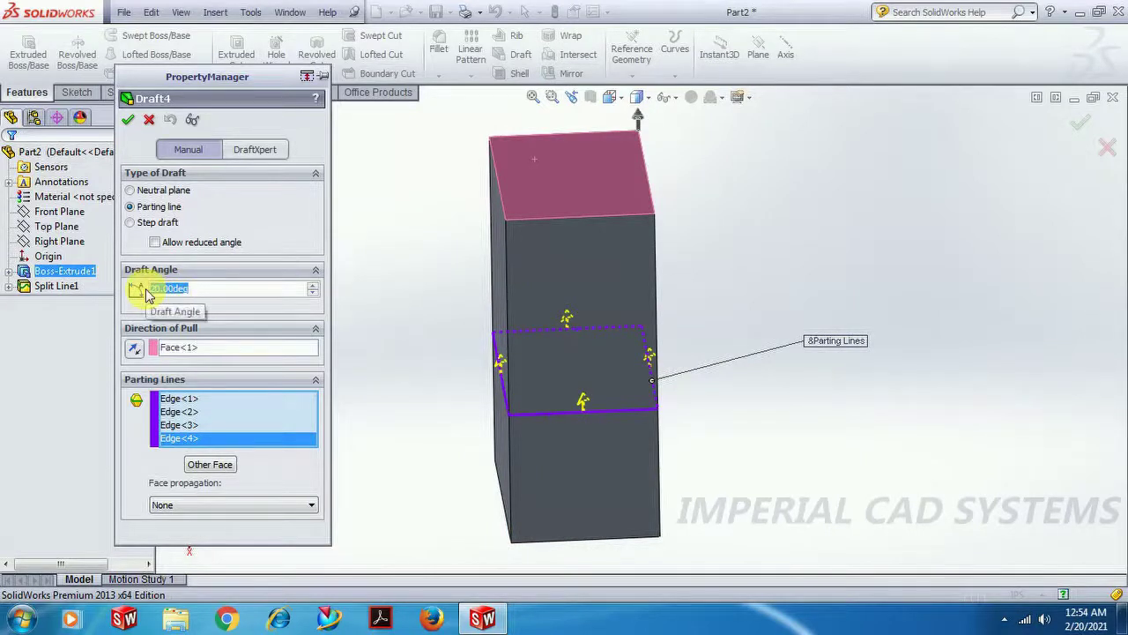
type("15")
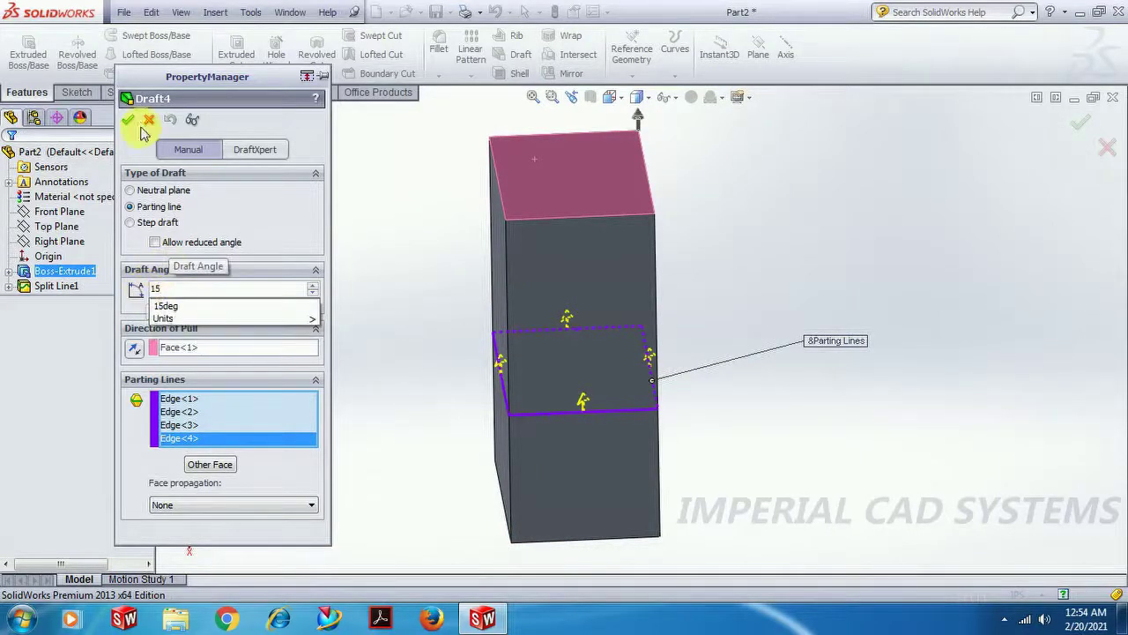
key("Return")
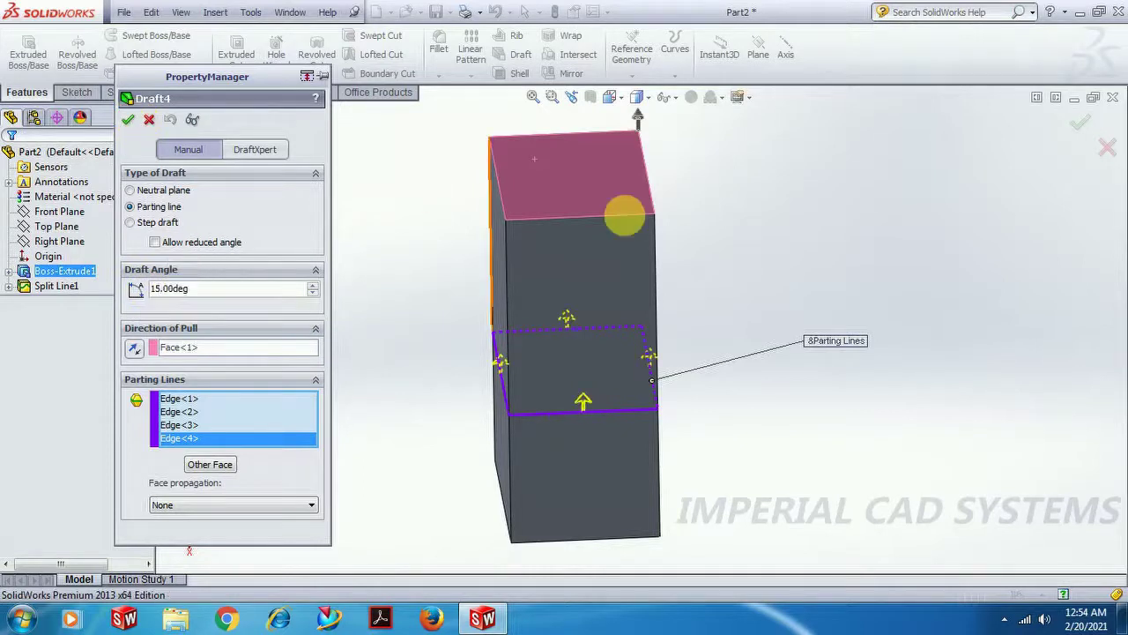
left_click(130, 122)
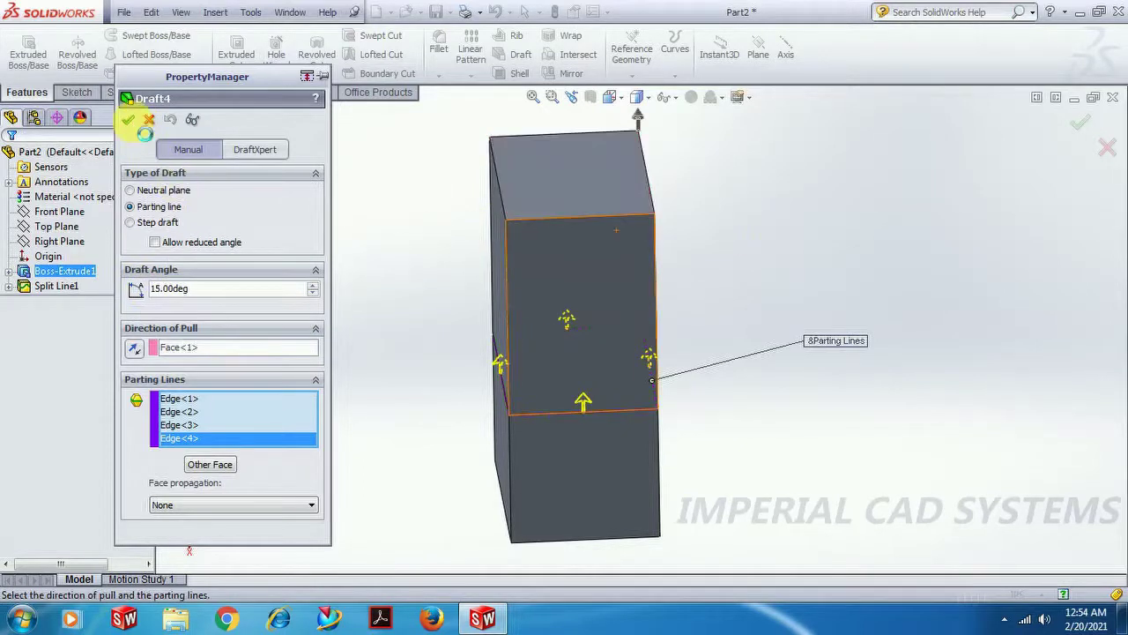
middle_click_drag(729, 424, 706, 472)
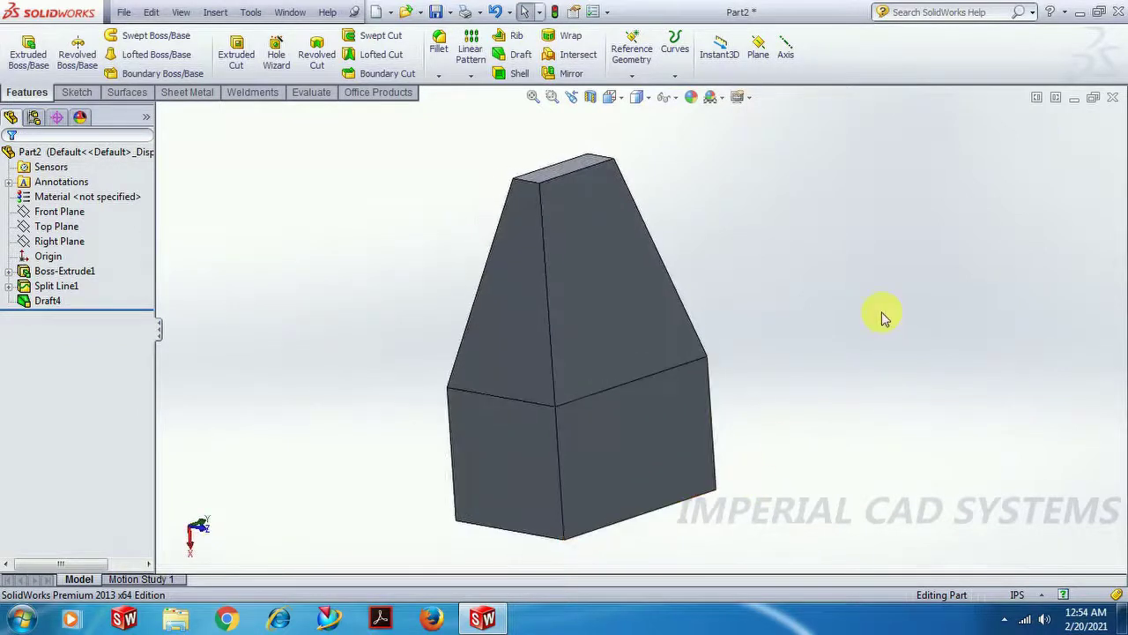
Edit the four-edge draft to reverse its direction of pull, and accept the change.
left_click(47, 301)
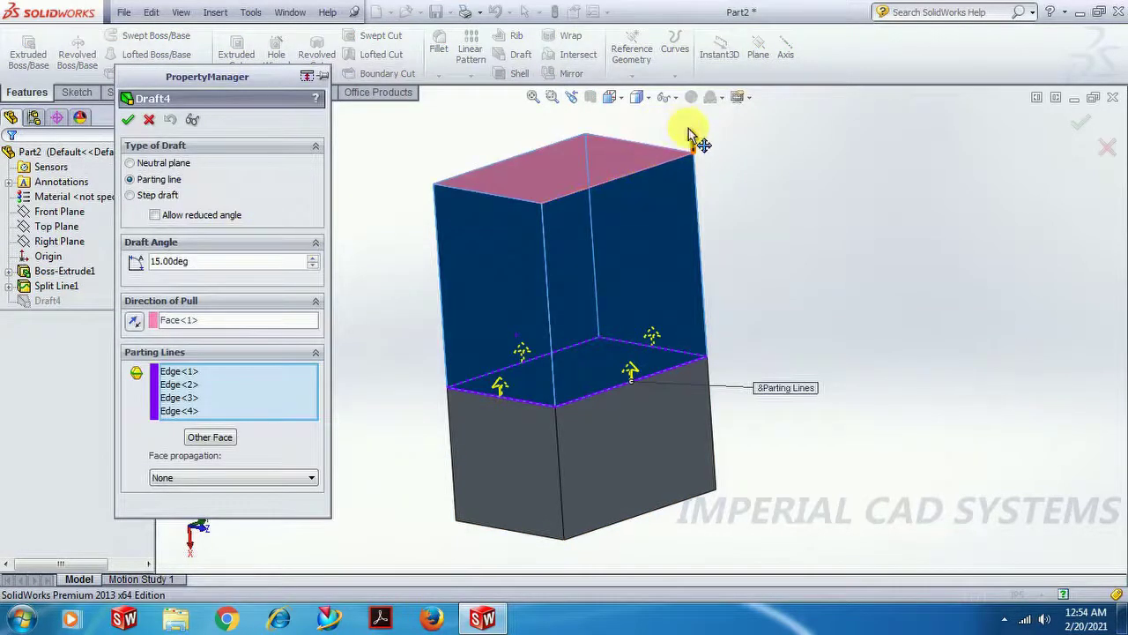
left_click(134, 325)
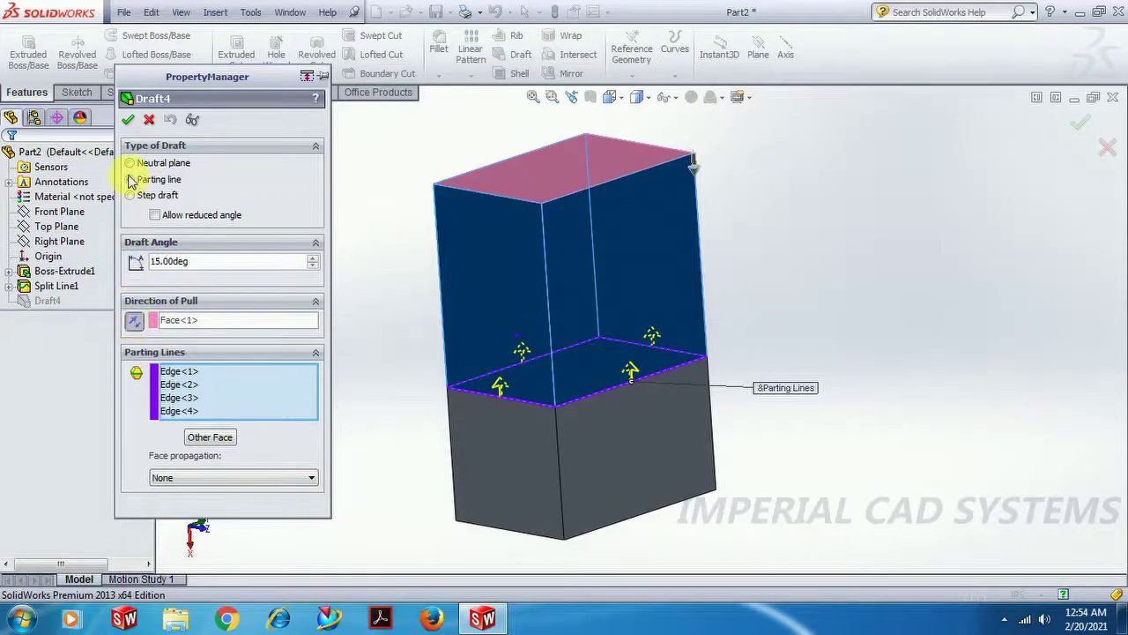
left_click(130, 126)
mouse_move(315, 308)
middle_mouse_down()
mouse_move(296, 280)
mouse_move(365, 247)
mouse_move(358, 226)
mouse_move(345, 269)
mouse_move(379, 303)
mouse_move(298, 305)
middle_mouse_up()
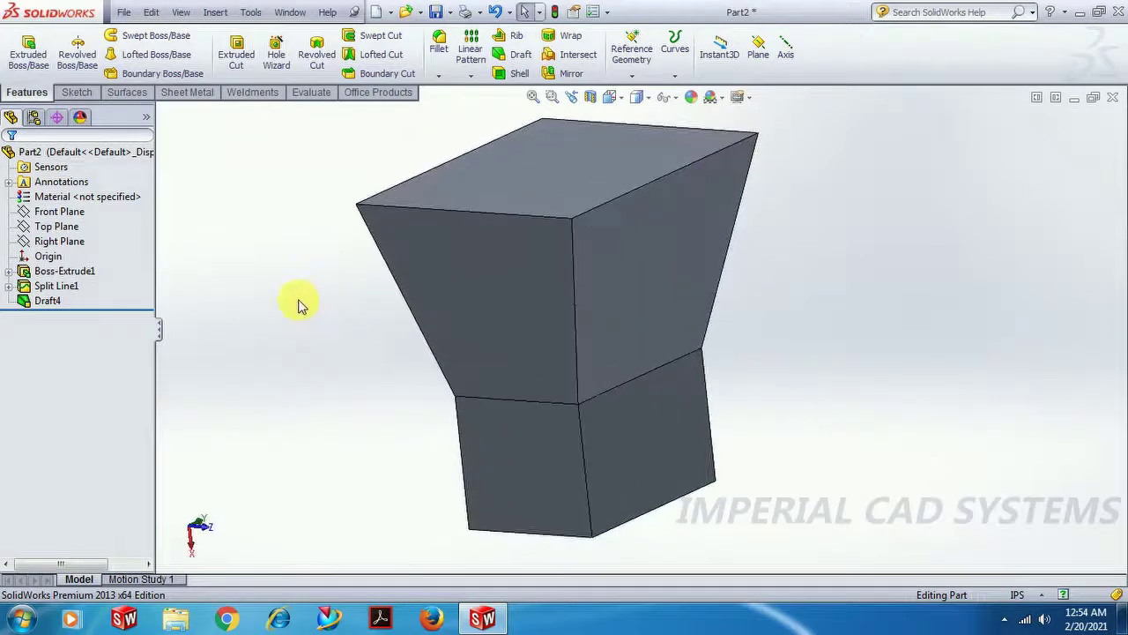
Flip the draft's direction of pull back, draft the four faces below the parting lines instead, and accept the edit.
left_click(48, 300)
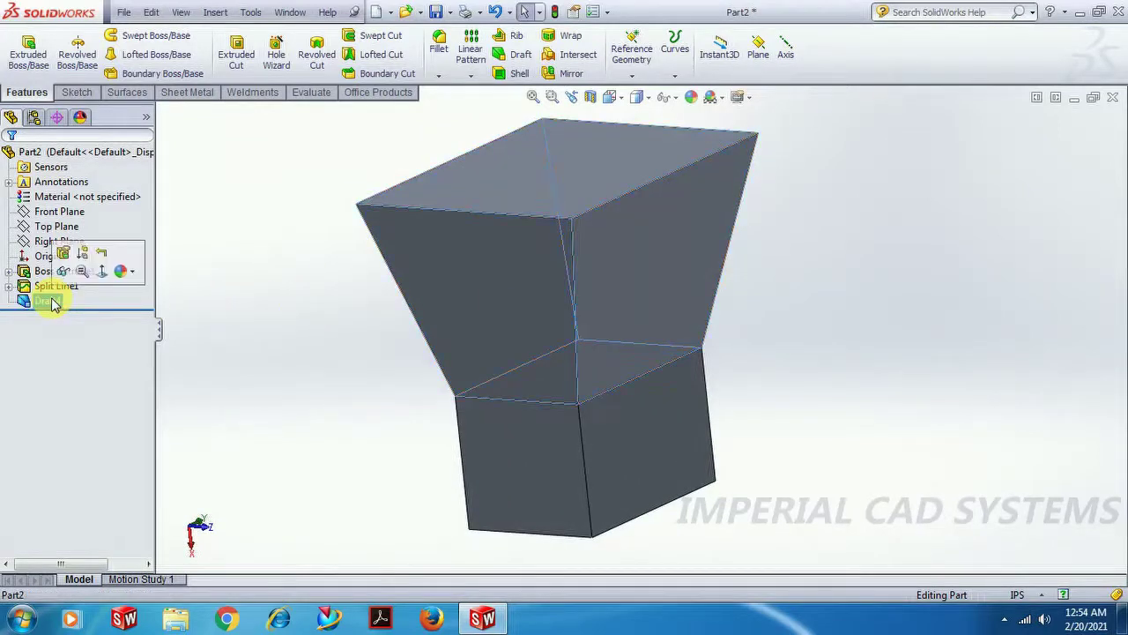
left_click(63, 254)
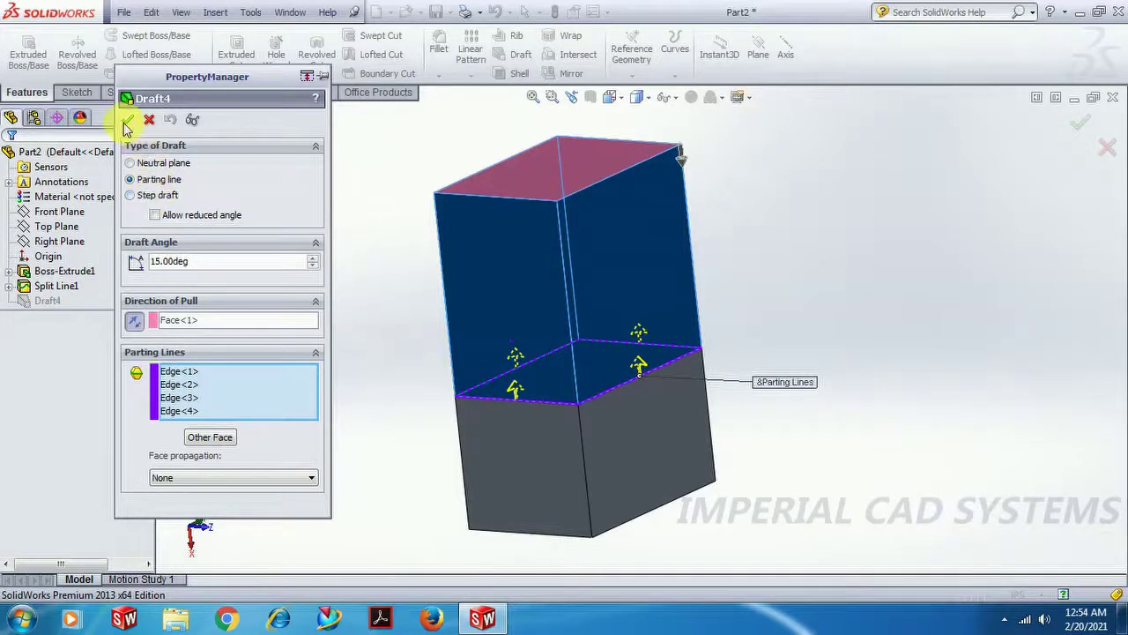
left_click(134, 321)
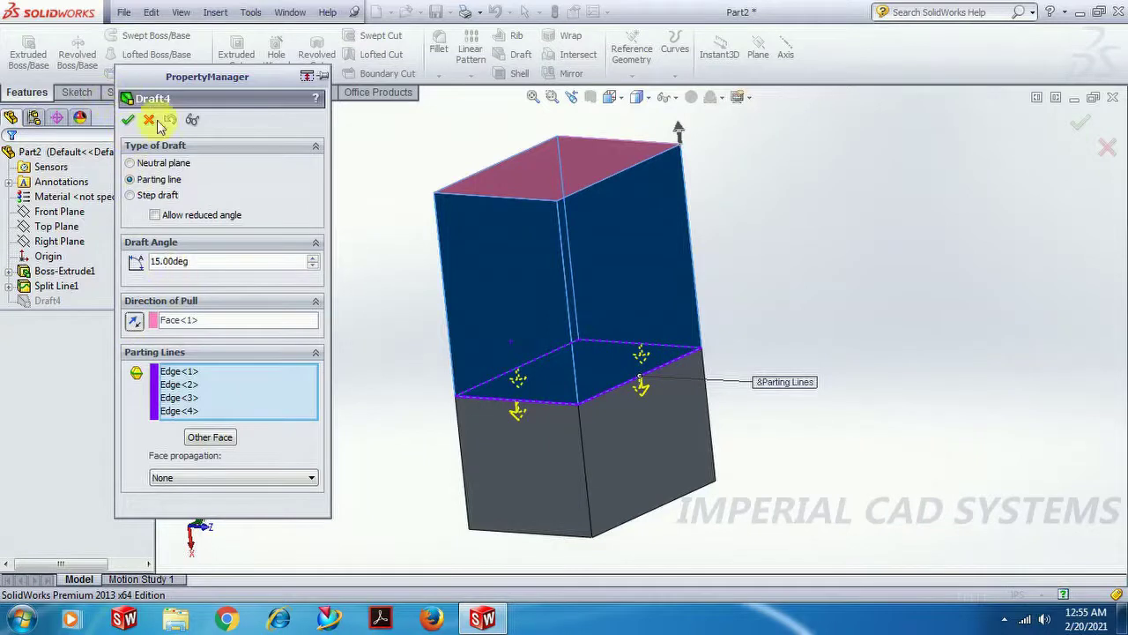
left_click(130, 120)
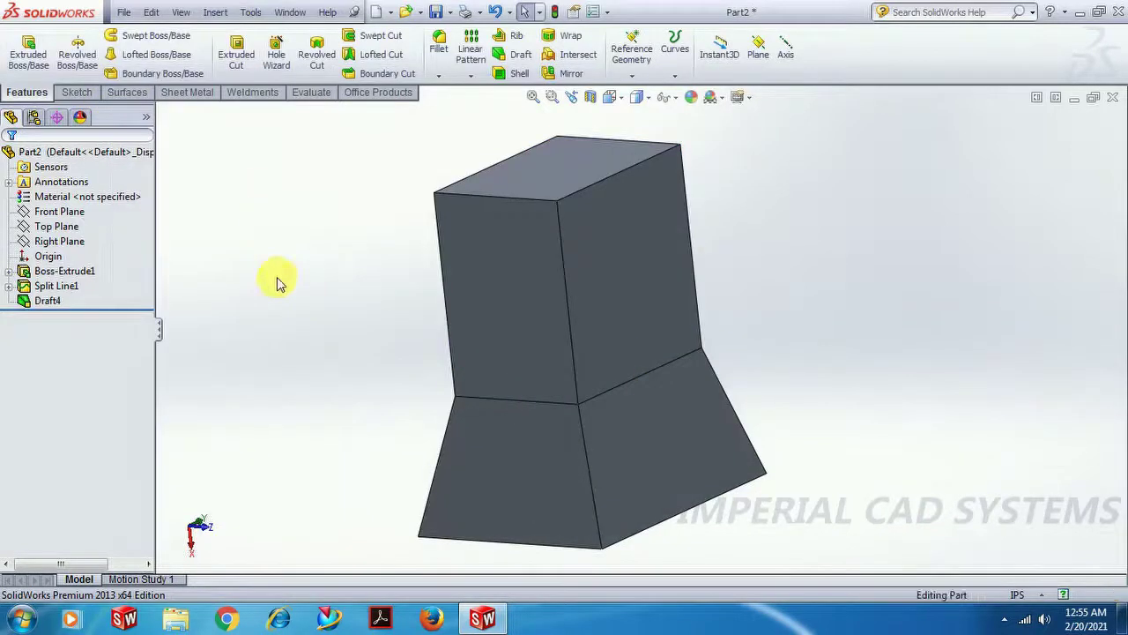
middle_click_drag(326, 319, 584, 385)
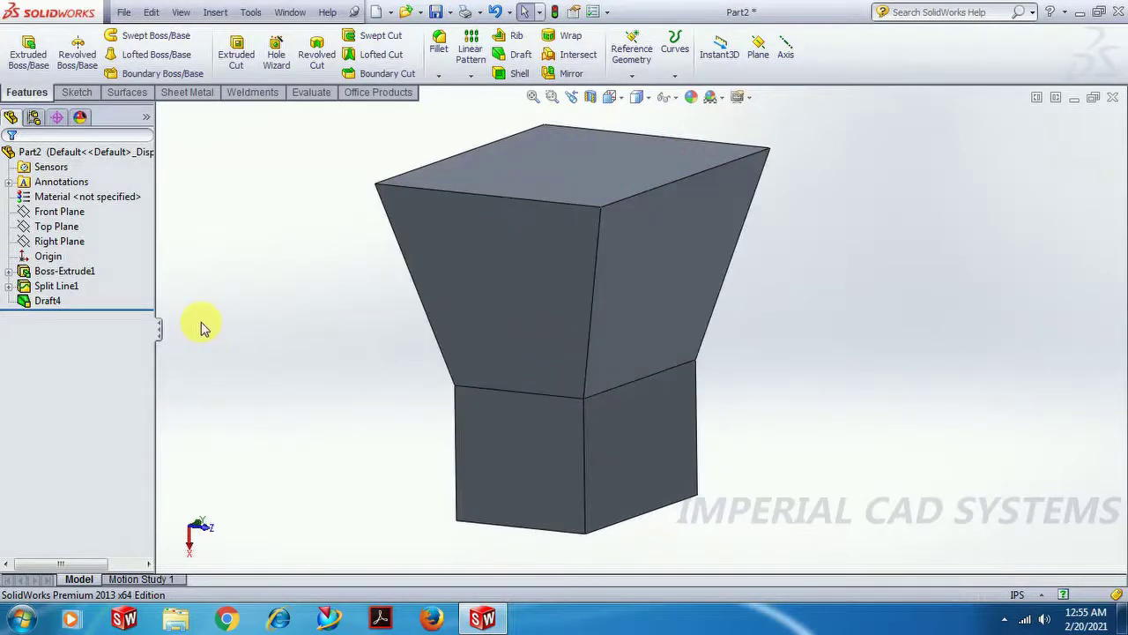
Delete the four-edge parting line draft, keeping the extrusion and split line.
left_click(44, 306)
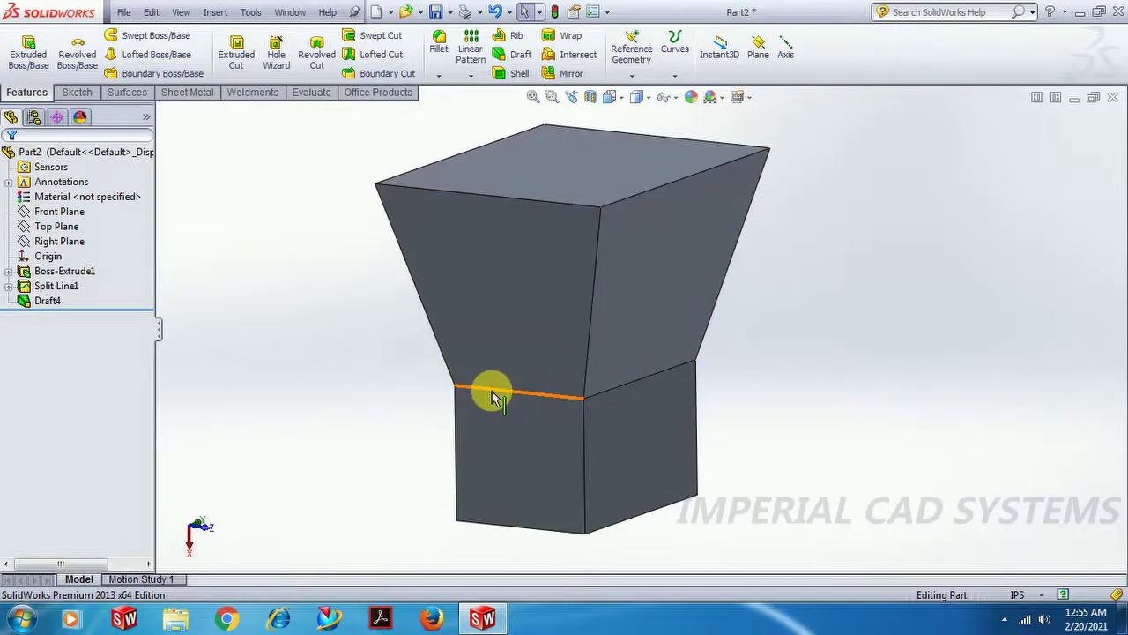
right_click(55, 300)
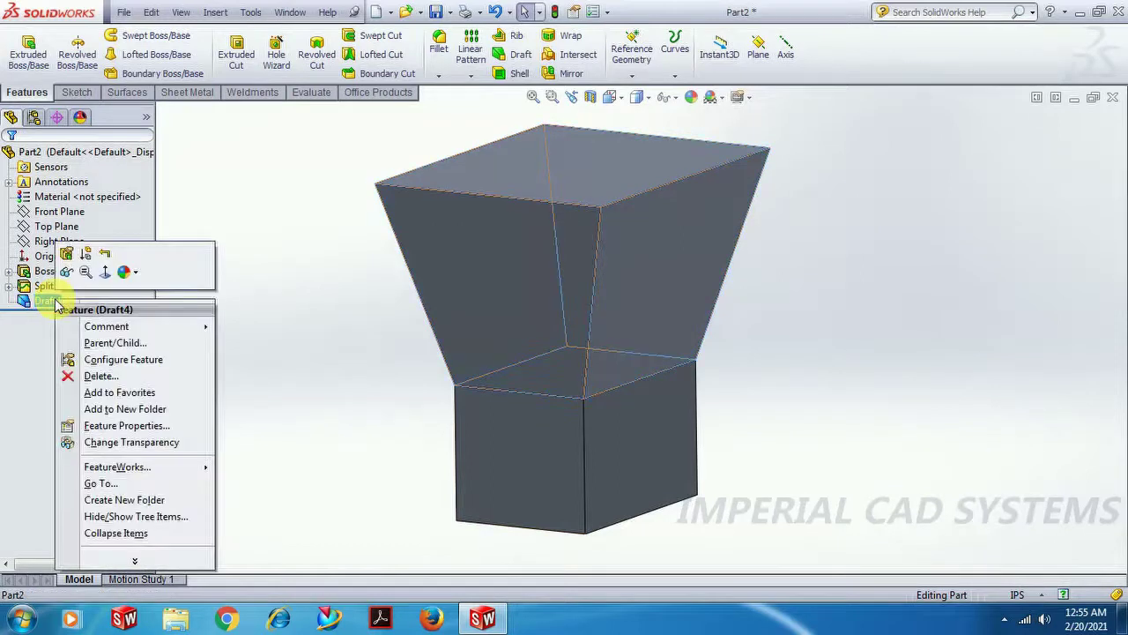
left_click(113, 376)
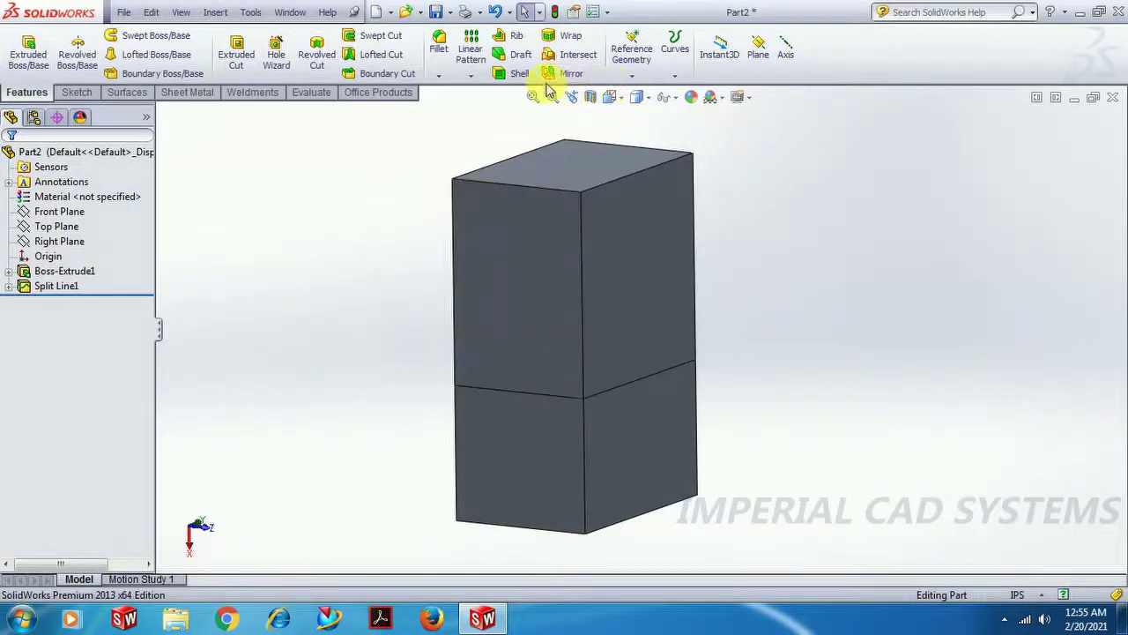
Create a 15-degree Step draft with tapered steps, pulled from the upward-facing end face, using the large side face's split edge as parting line.
left_click(518, 54)
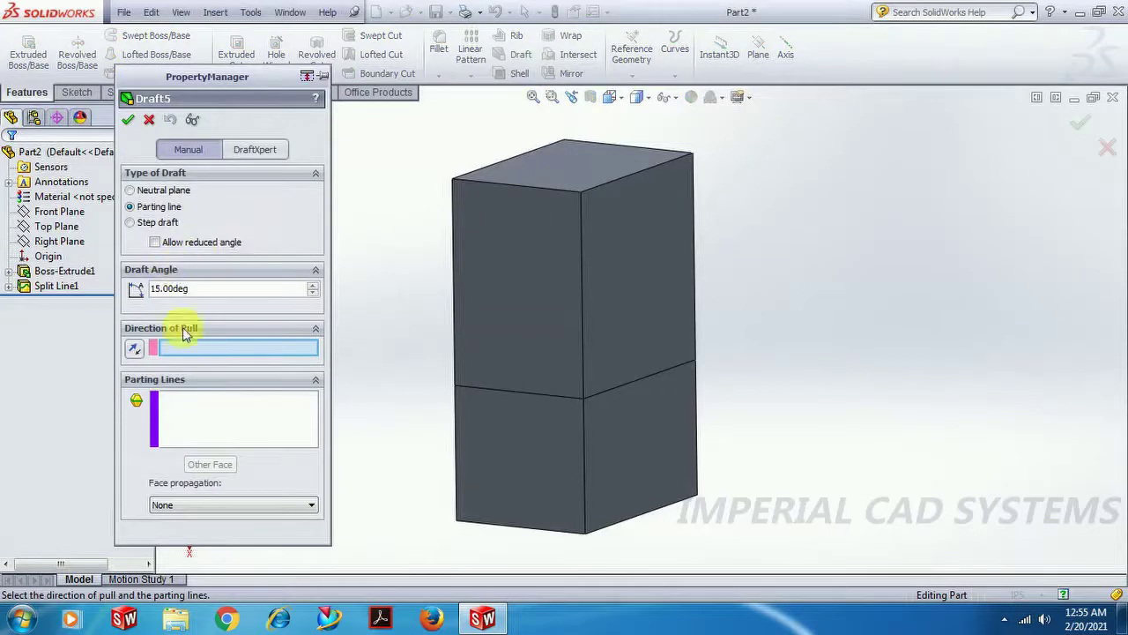
left_click(132, 222)
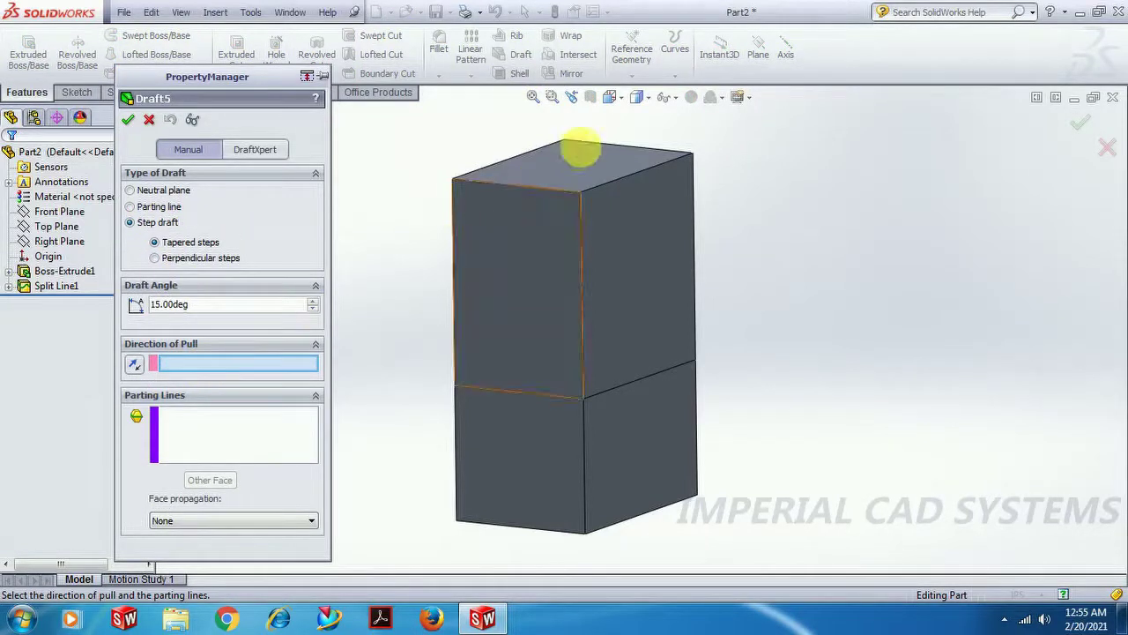
left_click(573, 159)
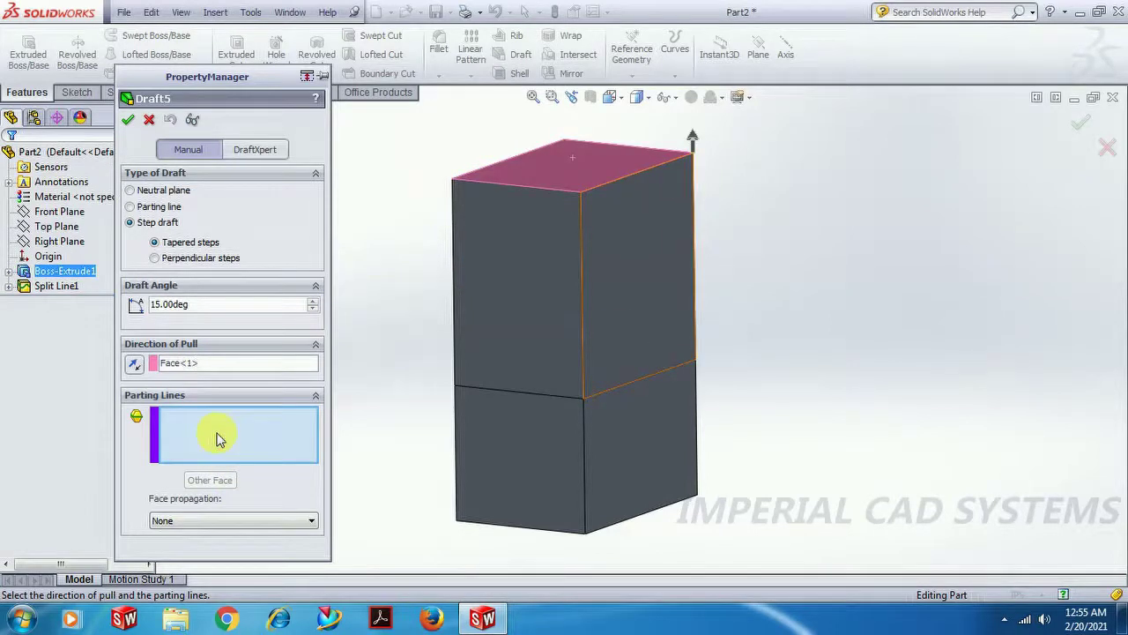
left_click(627, 388)
middle_click_drag(767, 382, 697, 415)
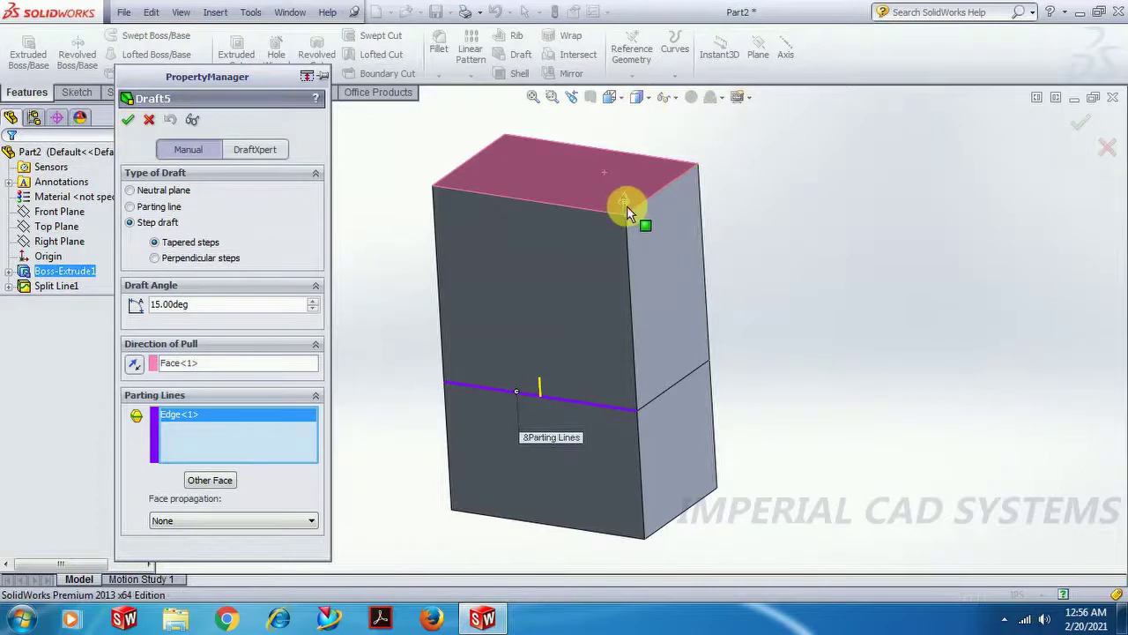
left_click(126, 125)
middle_click_drag(432, 427, 326, 441)
middle_click_drag(335, 377, 385, 373)
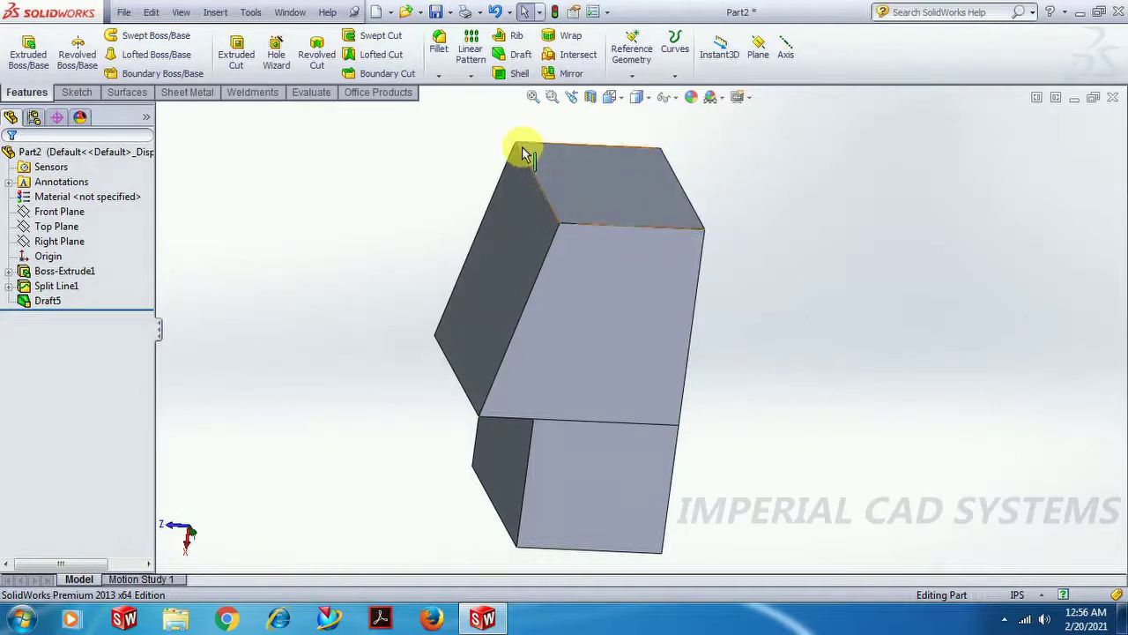
middle_click_drag(597, 194, 761, 294)
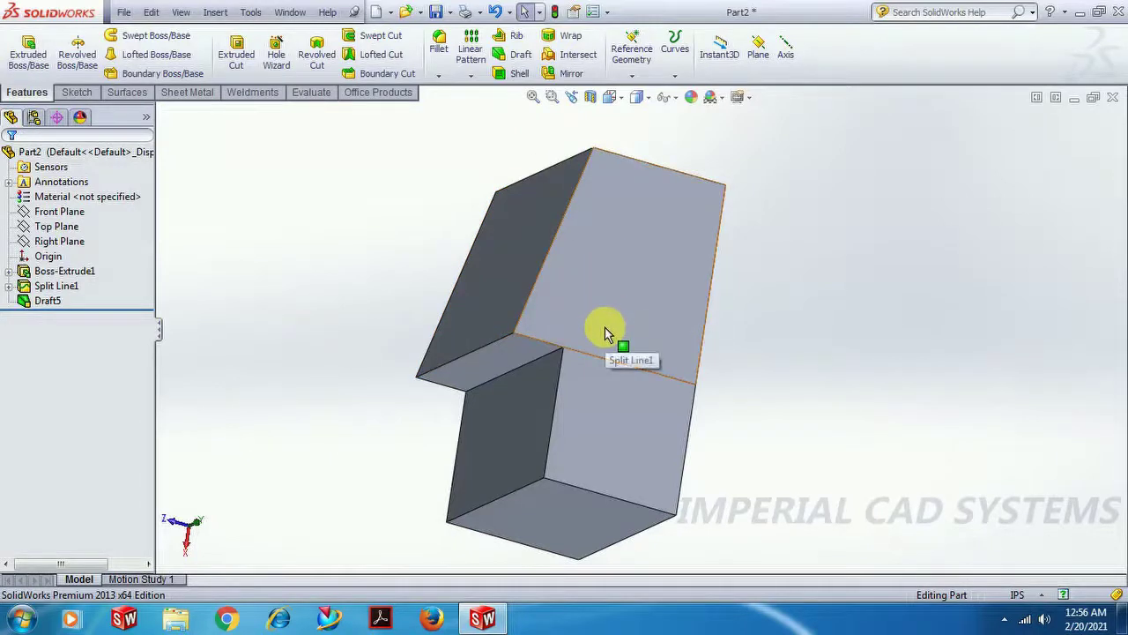
Edit the step draft to reverse its direction of pull, and accept the change.
left_click(48, 302)
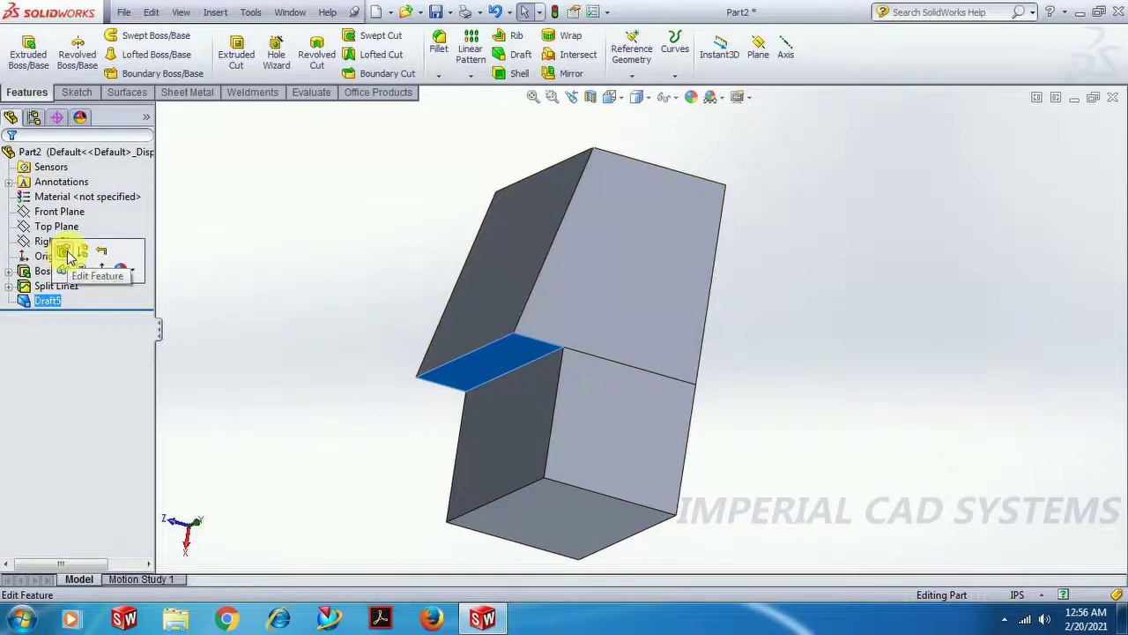
left_click(68, 252)
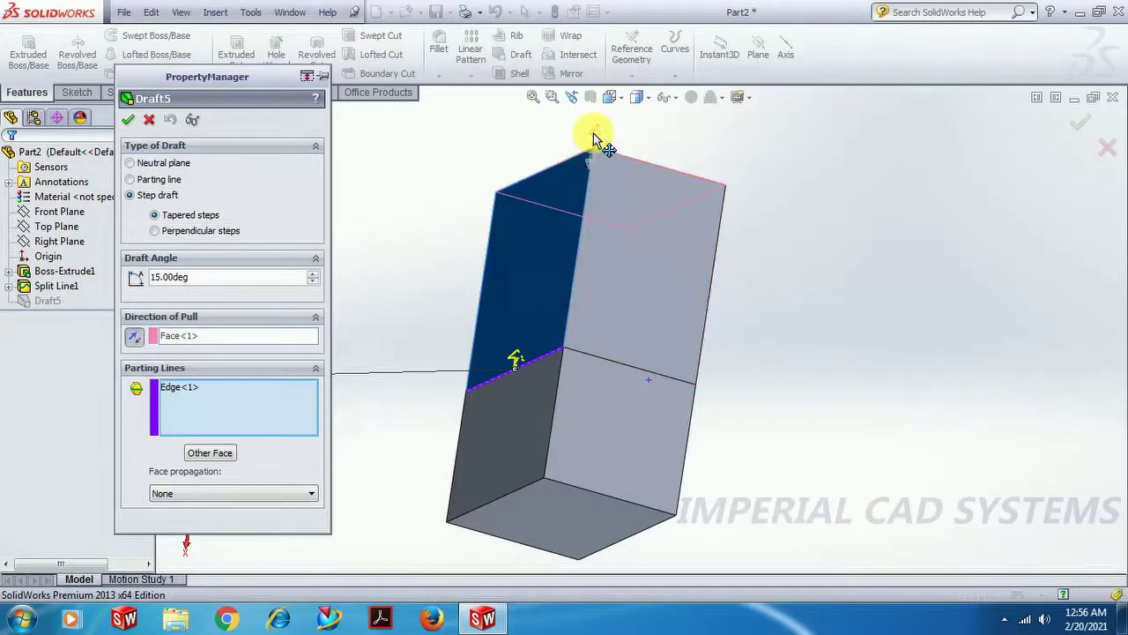
left_click(128, 120)
middle_click_drag(397, 331, 372, 409)
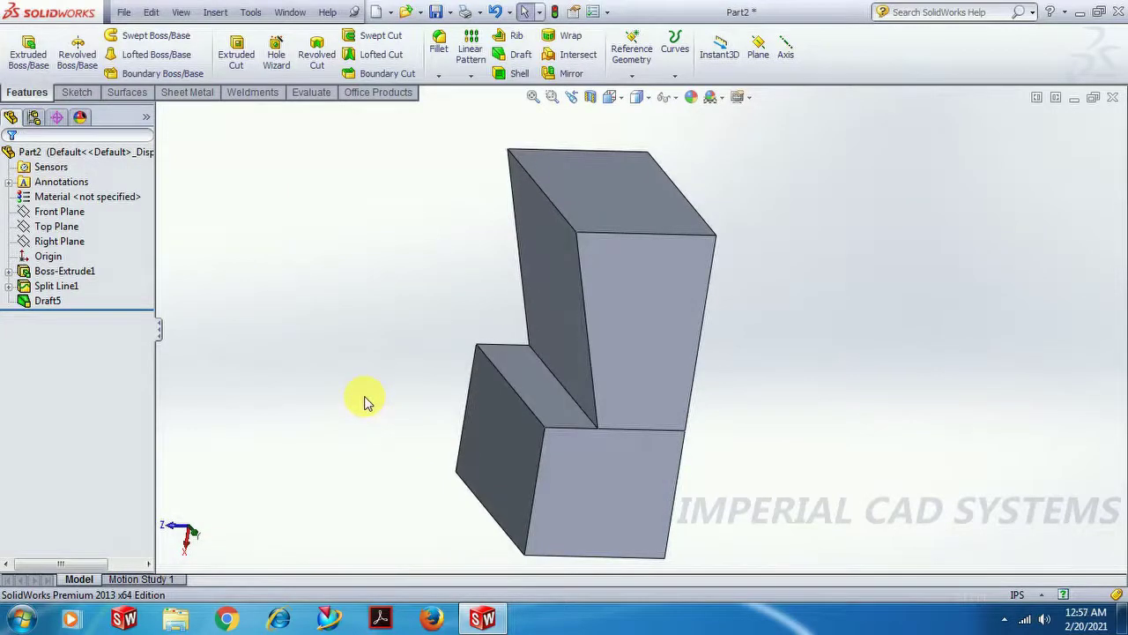
Delete the single-edge step draft, keeping the extrusion and split line.
right_click(46, 301)
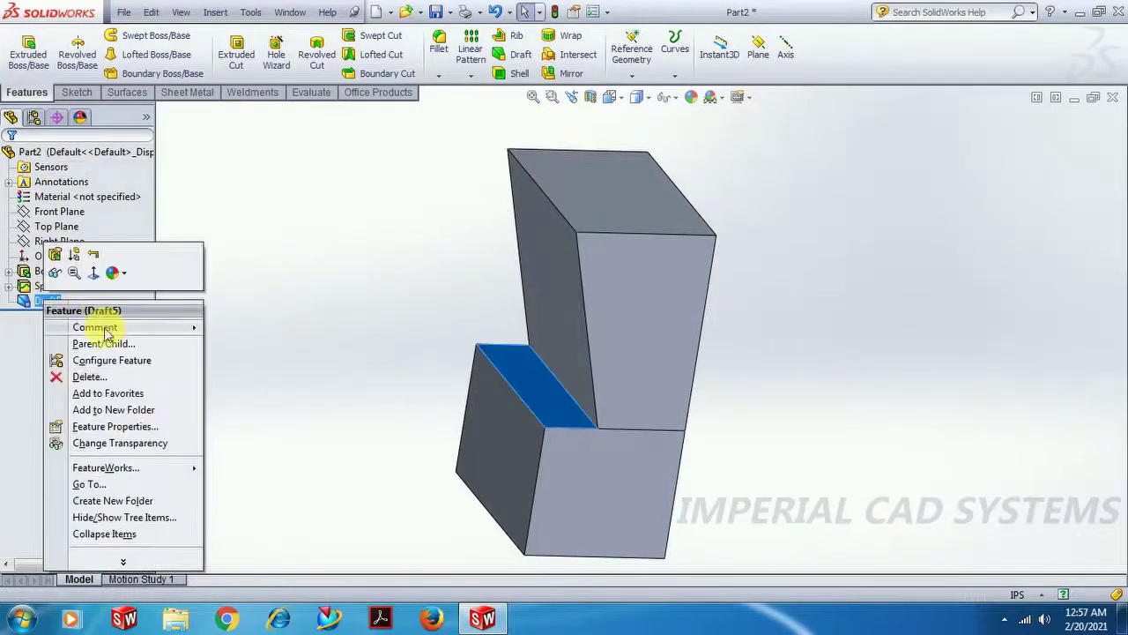
left_click(445, 319)
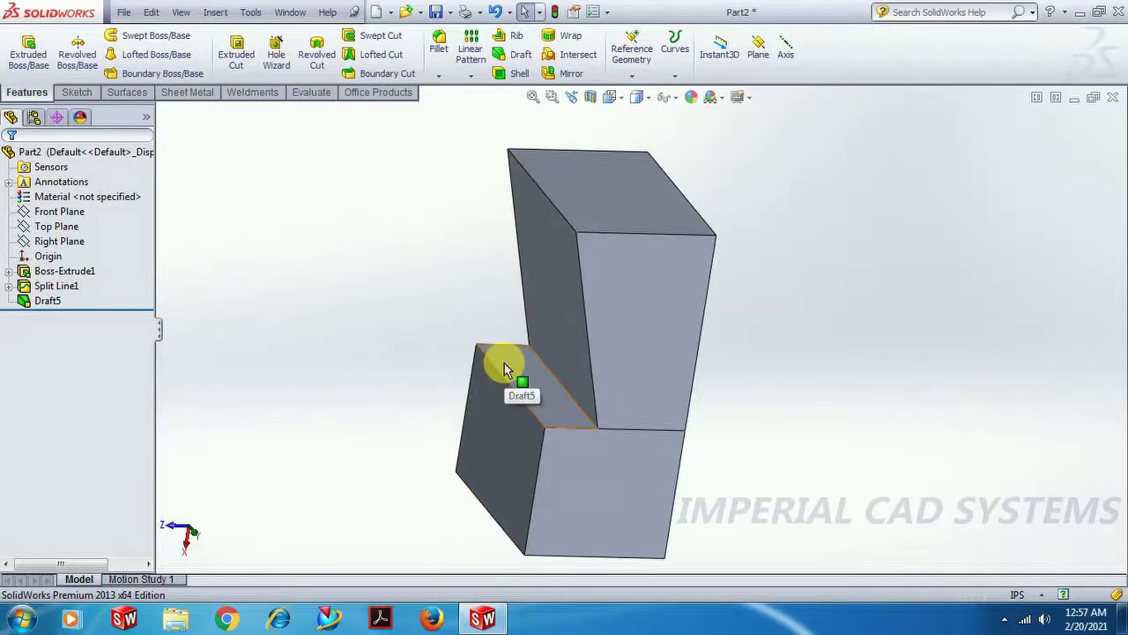
right_click(52, 302)
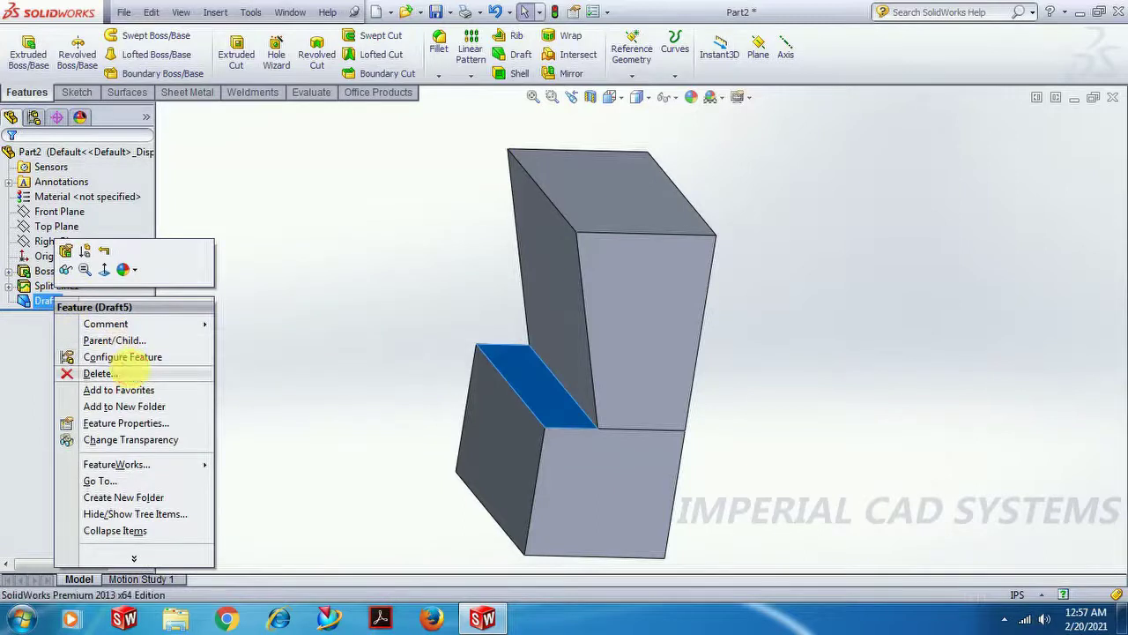
left_click(88, 372)
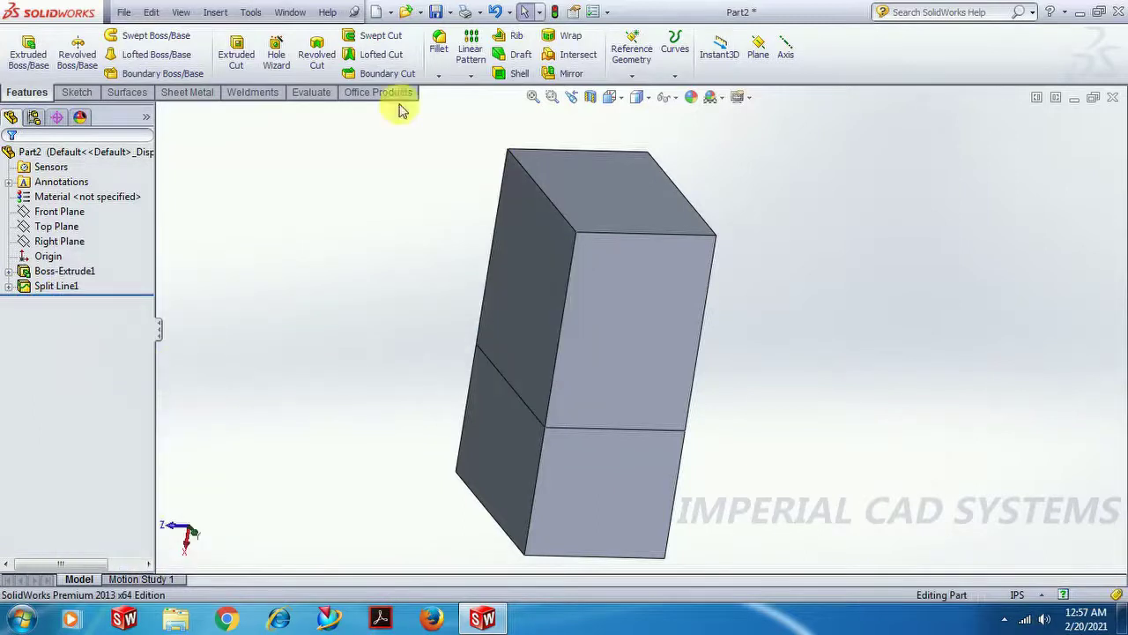
Start a 10-degree Step draft with tapered steps, using the upward-facing end face as direction of pull.
left_click(499, 52)
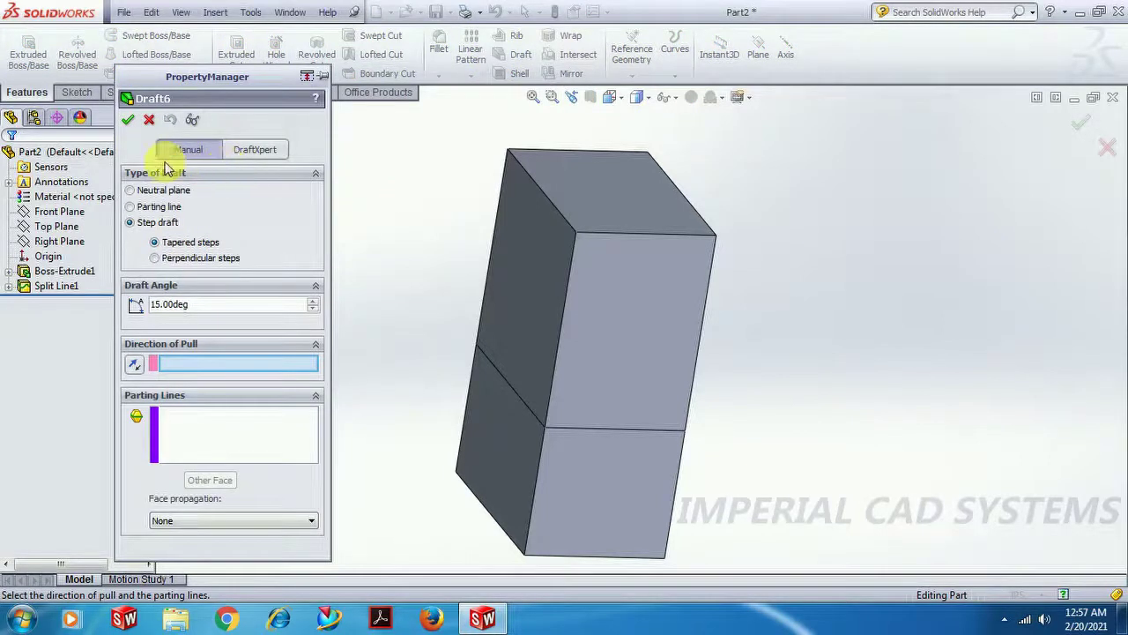
left_click(225, 304)
type("10")
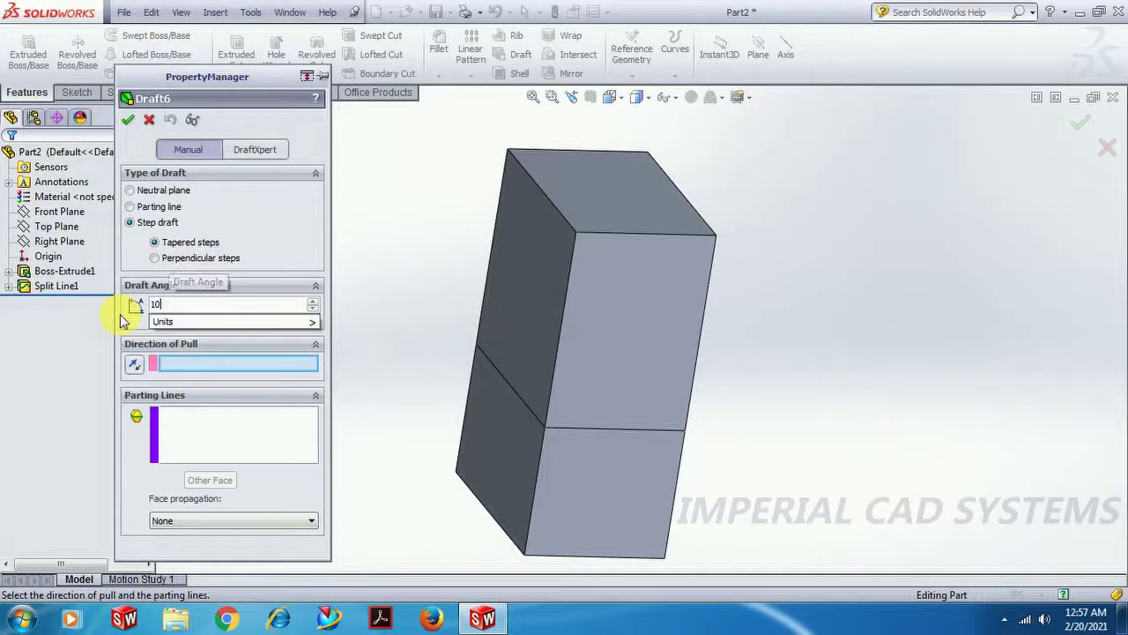
left_click(237, 367)
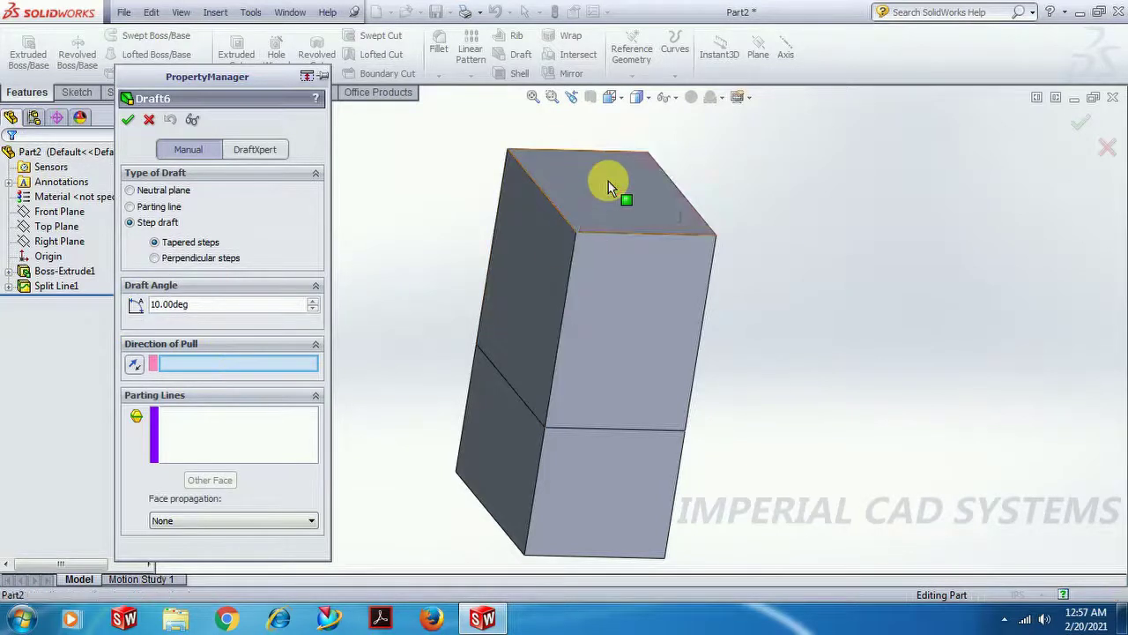
left_click(608, 181)
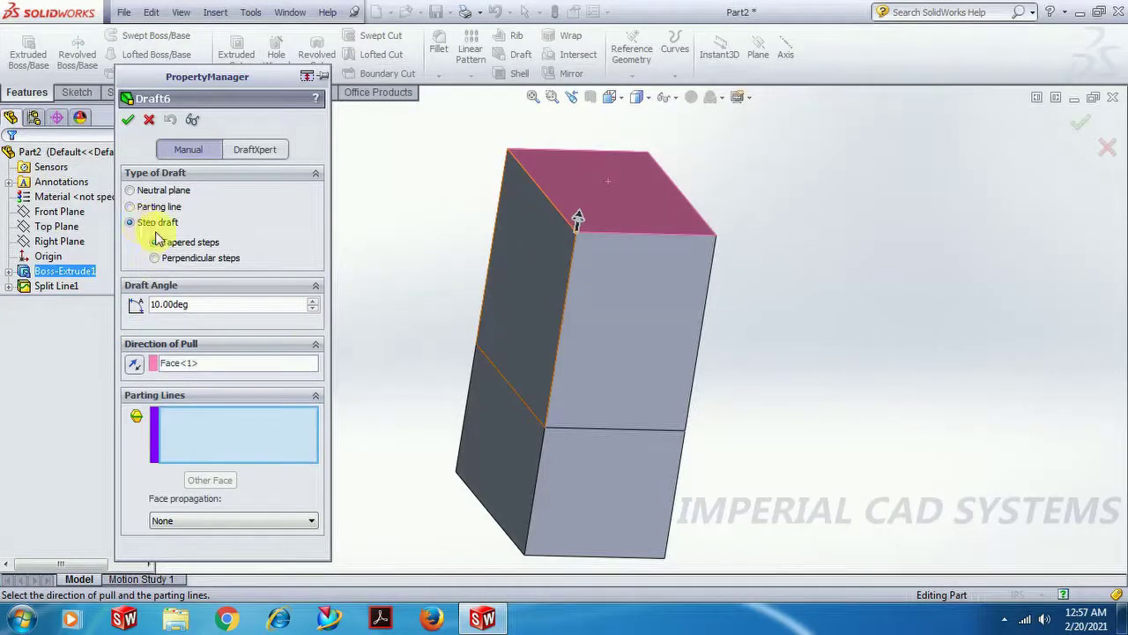
Choose the split edges on all four side faces as parting lines and accept the step draft.
left_click(511, 394)
left_click(611, 434)
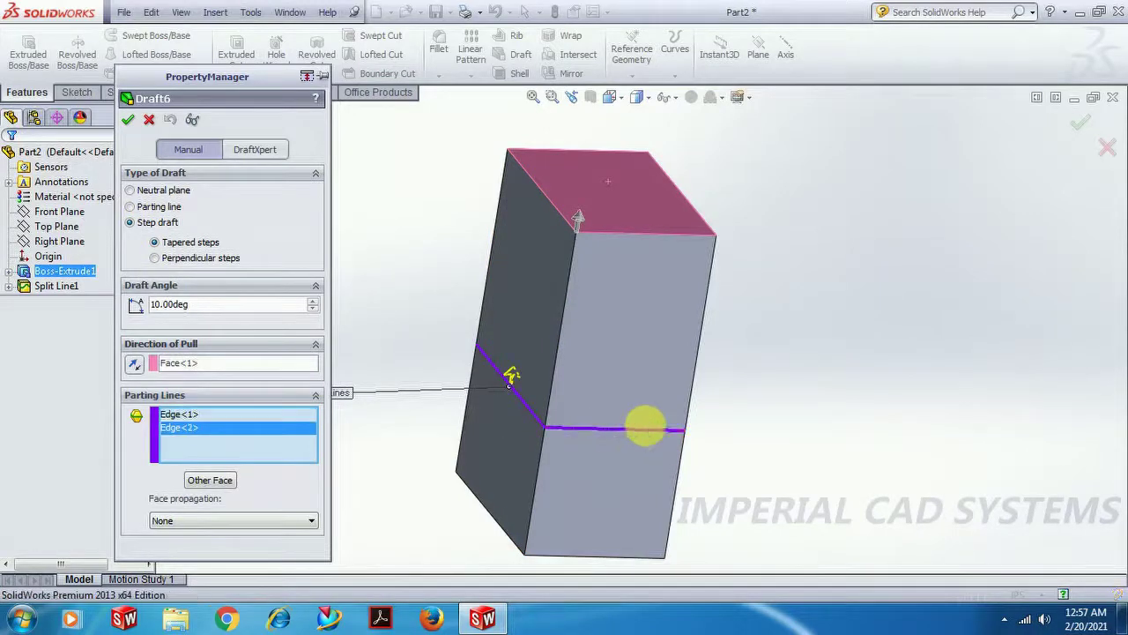
middle_click_drag(728, 433, 659, 419)
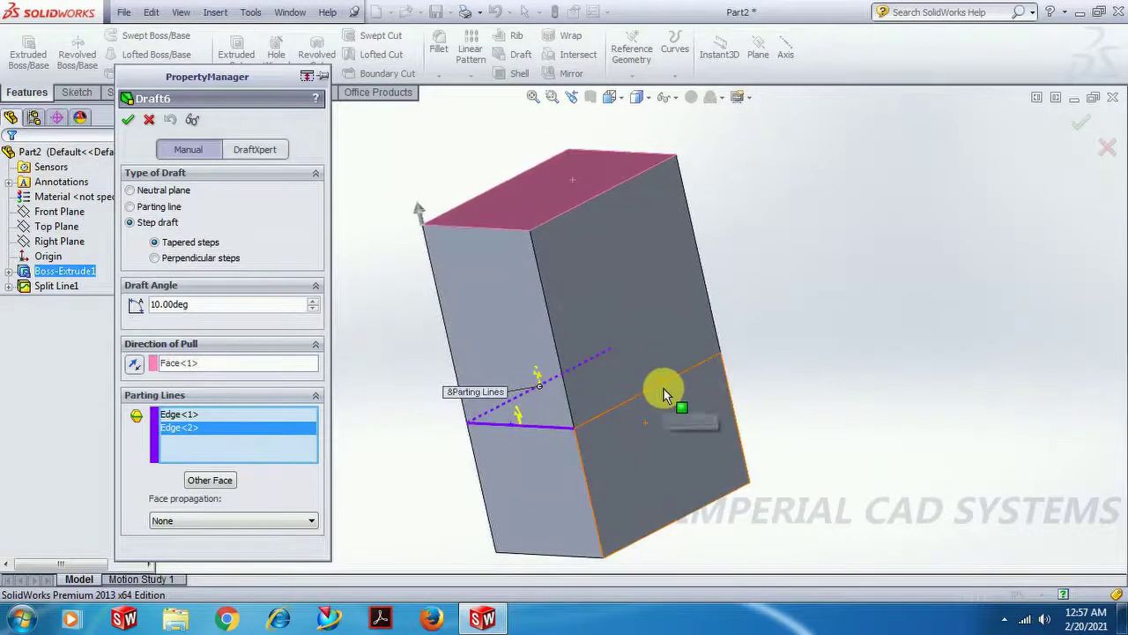
left_click(664, 392)
middle_click_drag(819, 383, 660, 417)
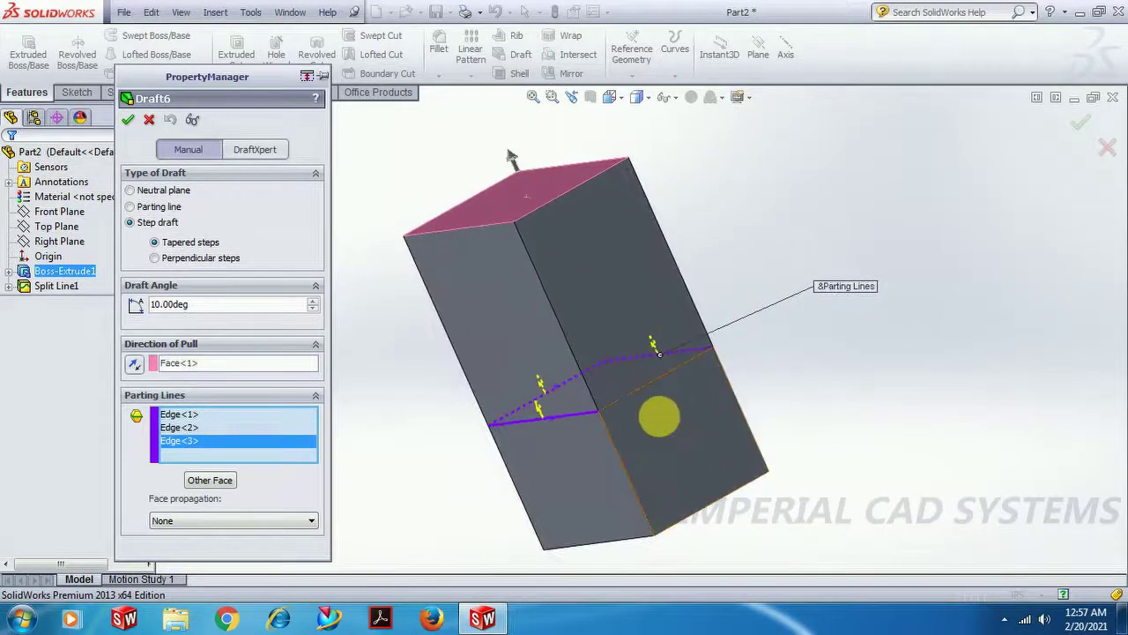
left_click(646, 391)
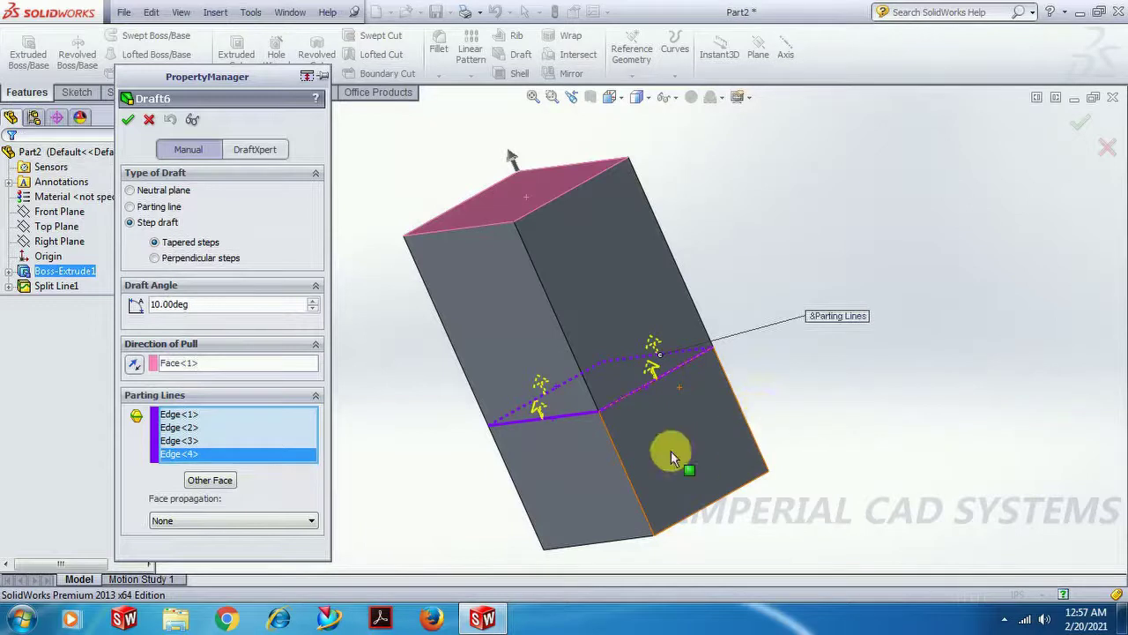
middle_click_drag(379, 378, 509, 188)
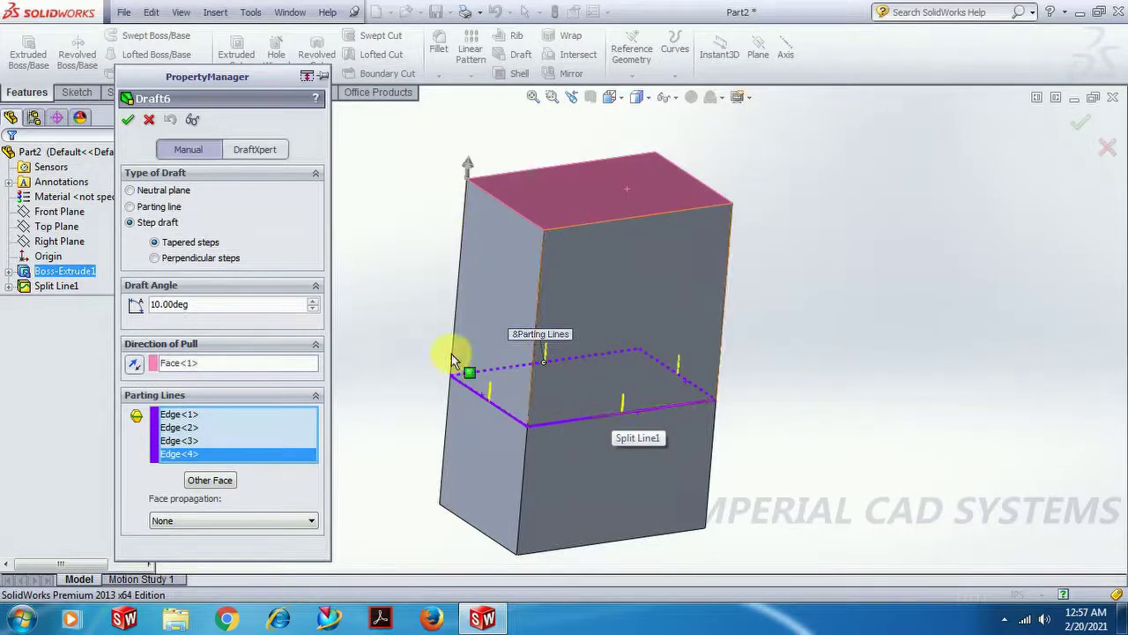
left_click(129, 122)
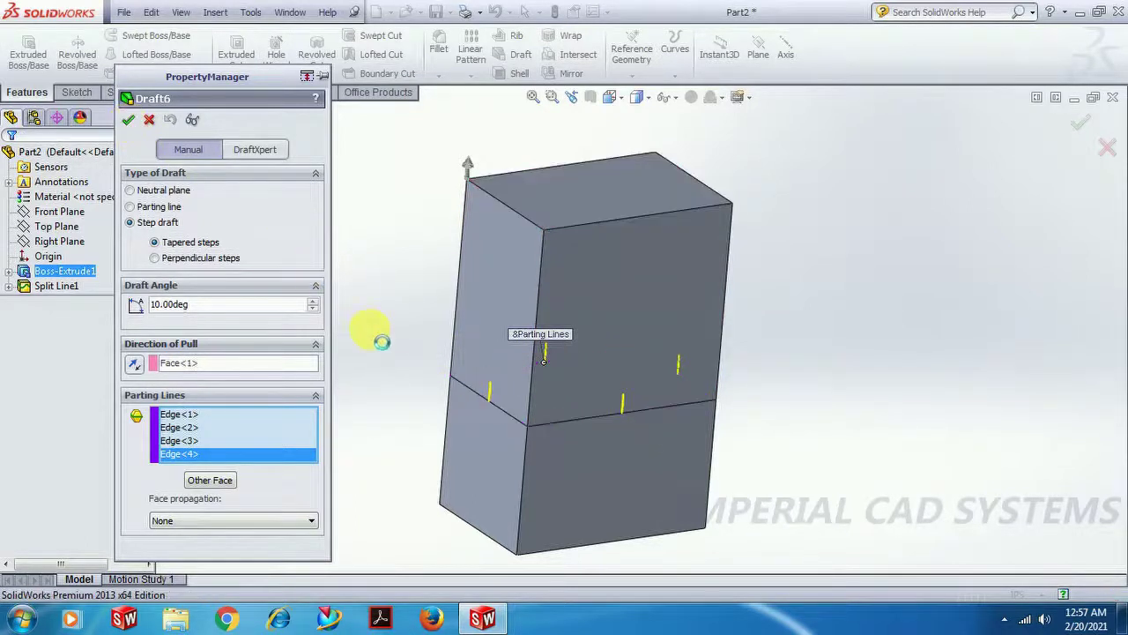
Inspect the stepped block from several sides and undo the four-edge step draft.
middle_click_drag(408, 438, 361, 364)
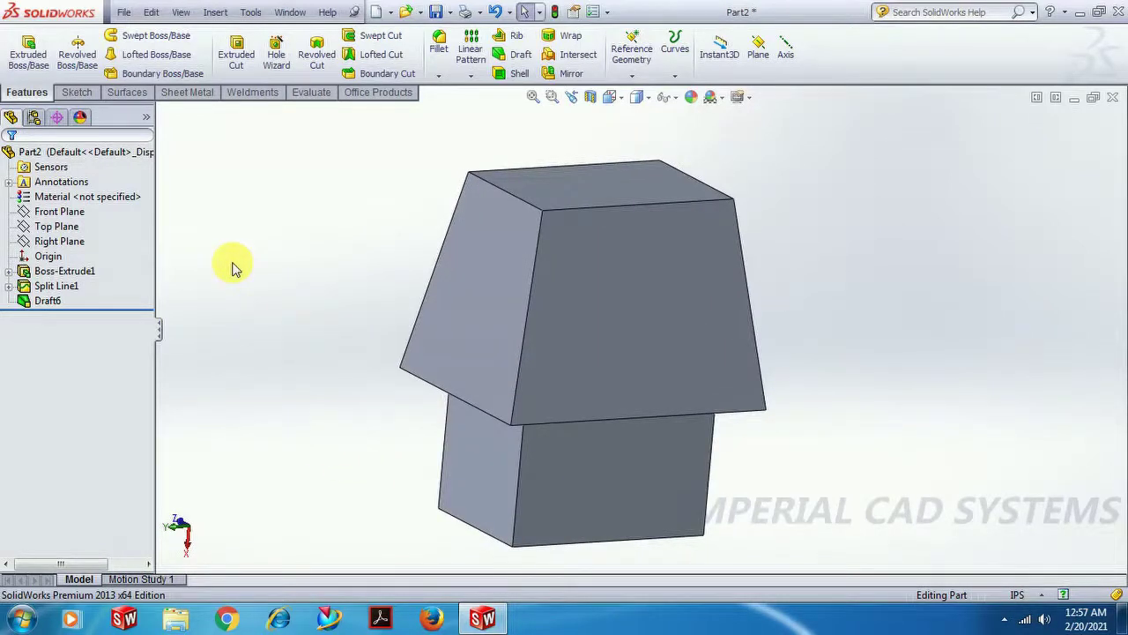
middle_click_drag(357, 345, 599, 343)
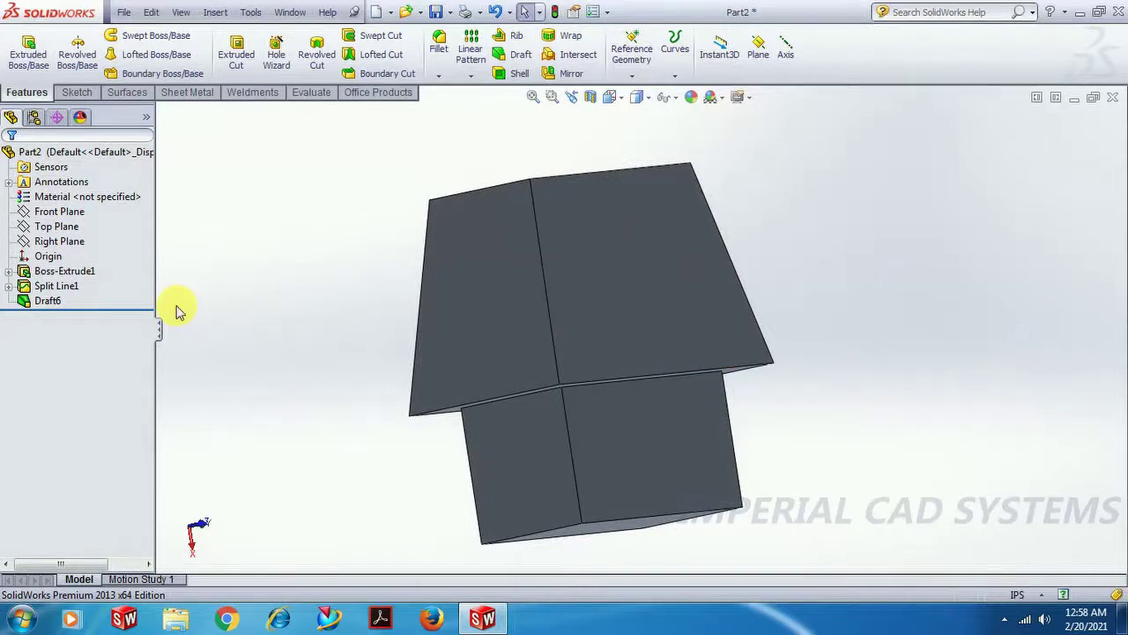
key("ctrl+z")
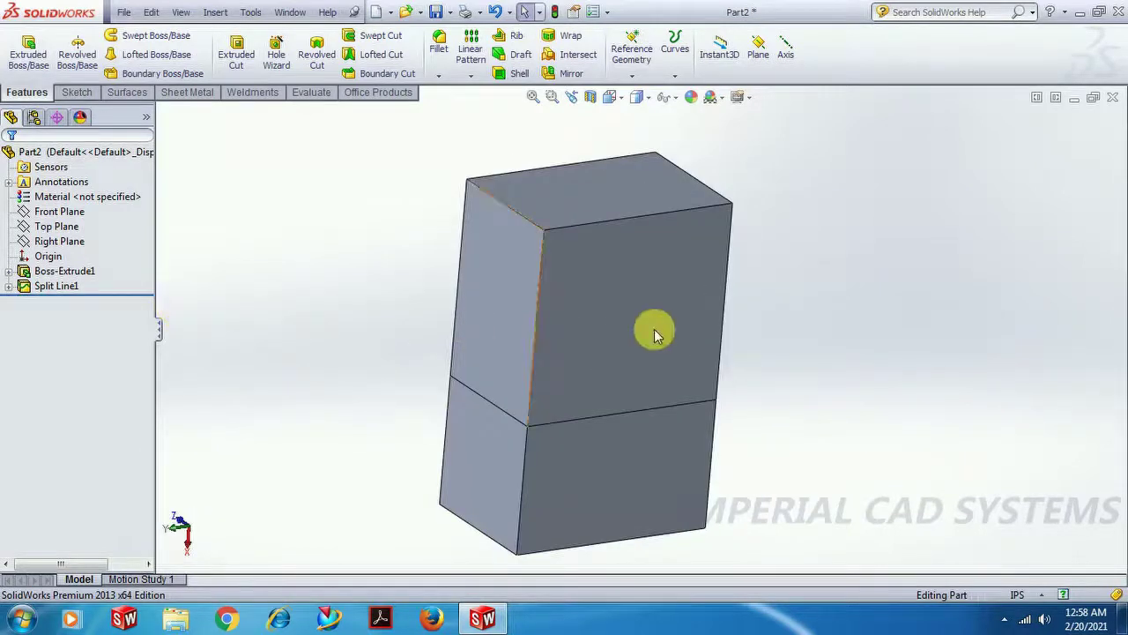
Sketch a stepped three-segment line across the side face above the split line, with end segments about 1.56 and 1.42 inches long.
middle_click_drag(731, 308, 667, 323)
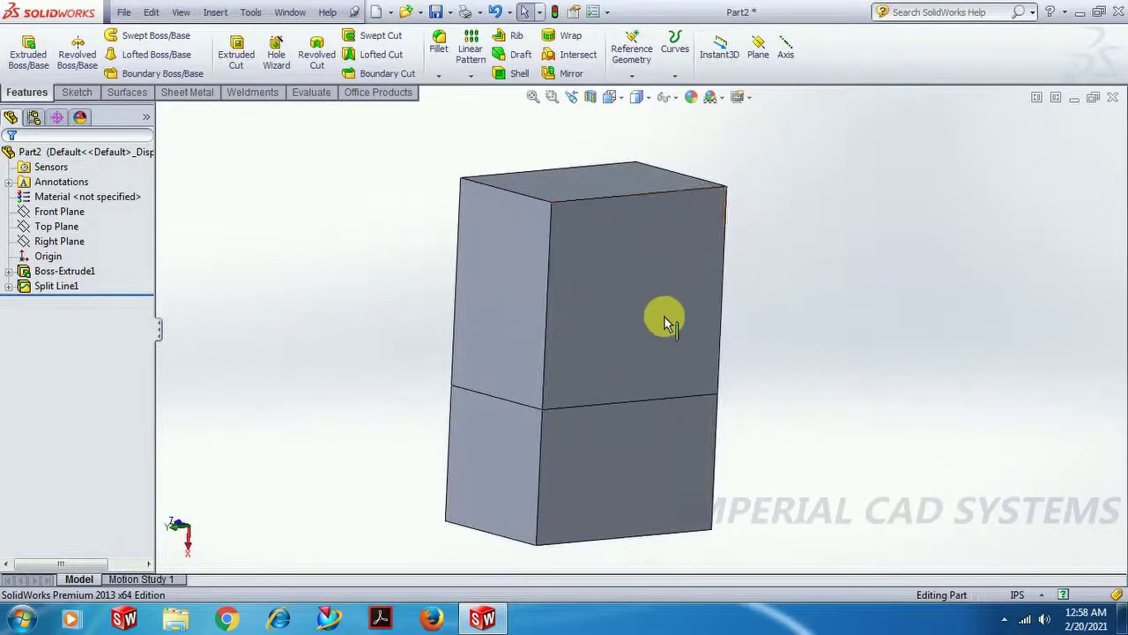
left_click(598, 293)
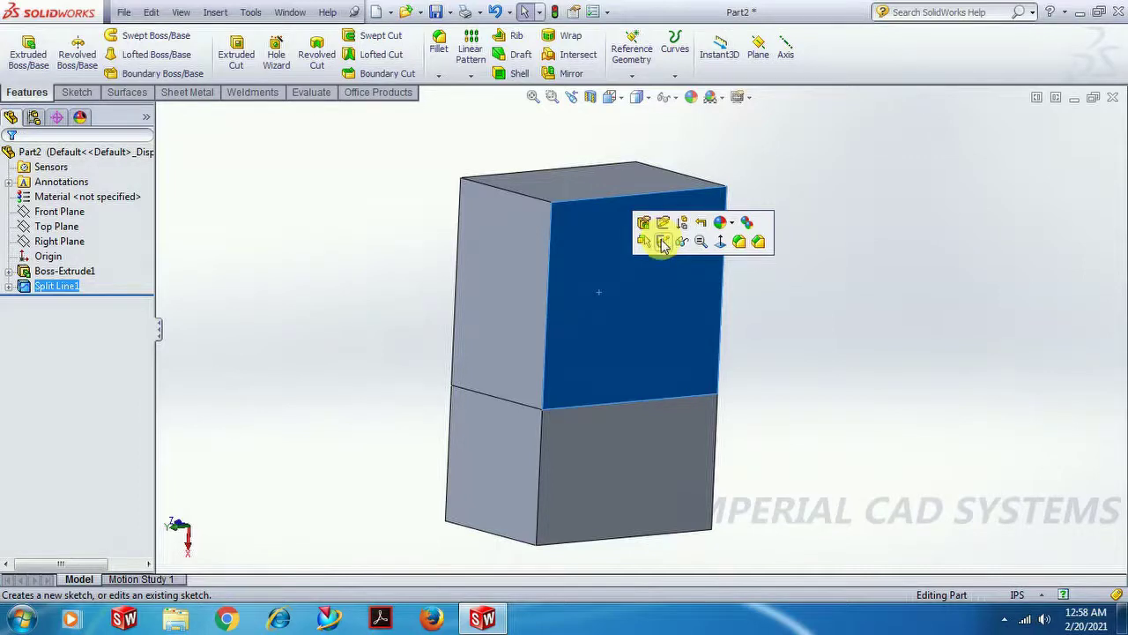
left_click(662, 242)
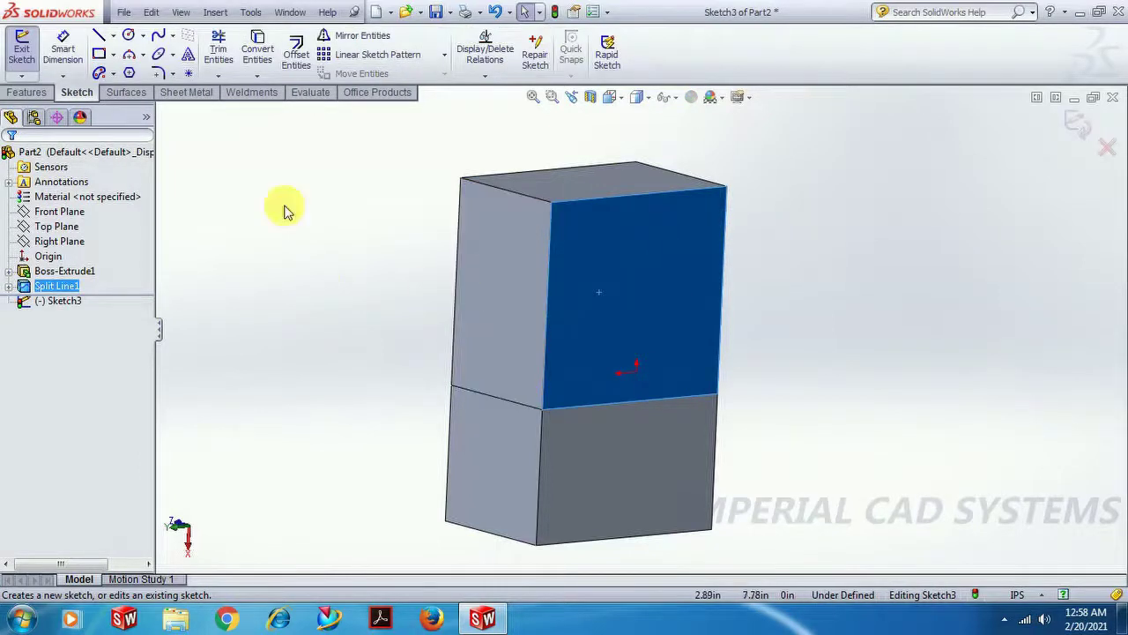
left_click(100, 37)
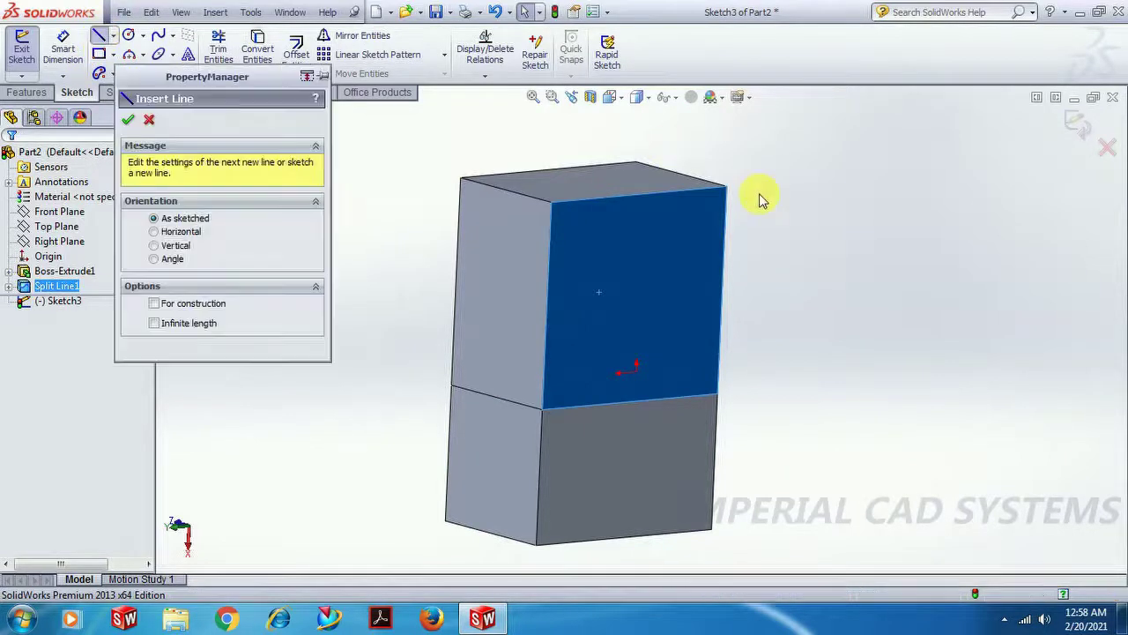
left_click(547, 307)
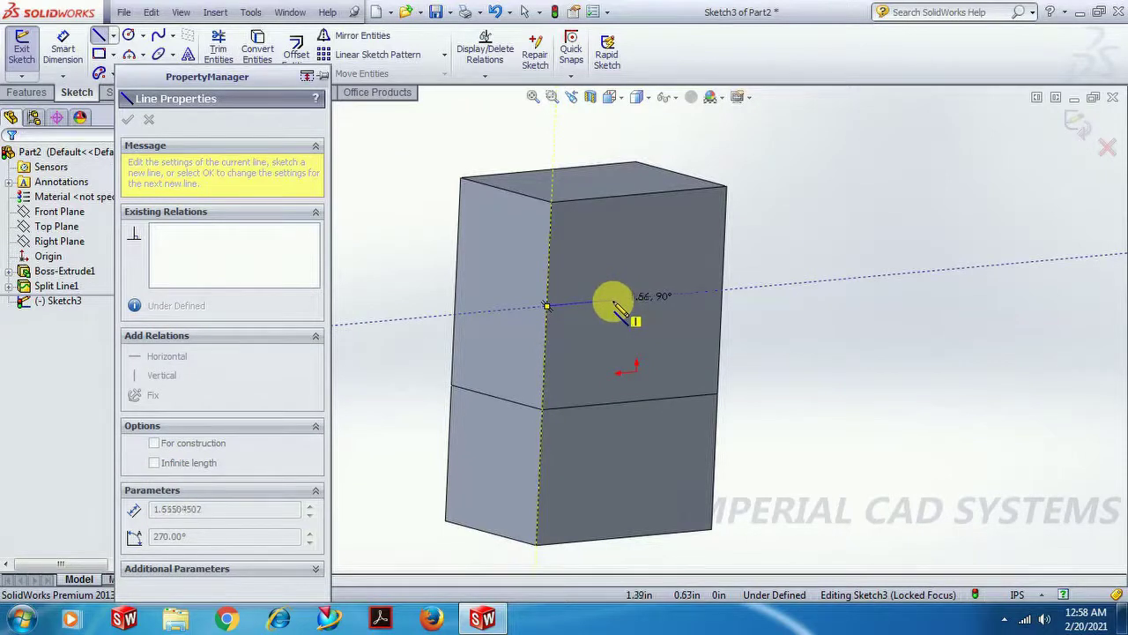
left_click(612, 301)
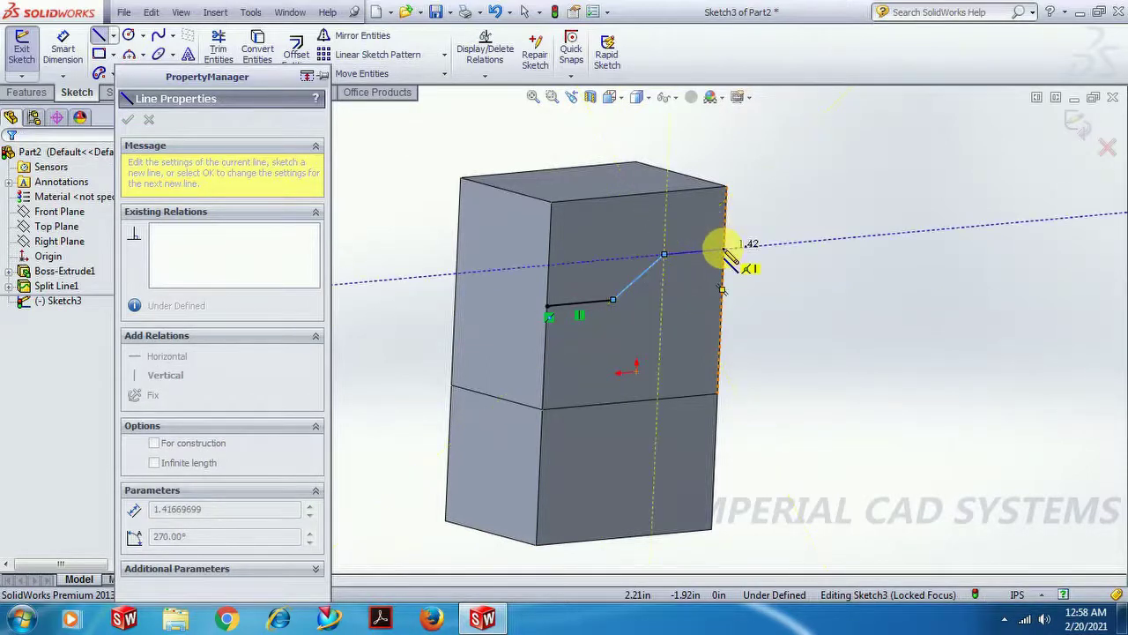
left_click(723, 251)
key("Escape")
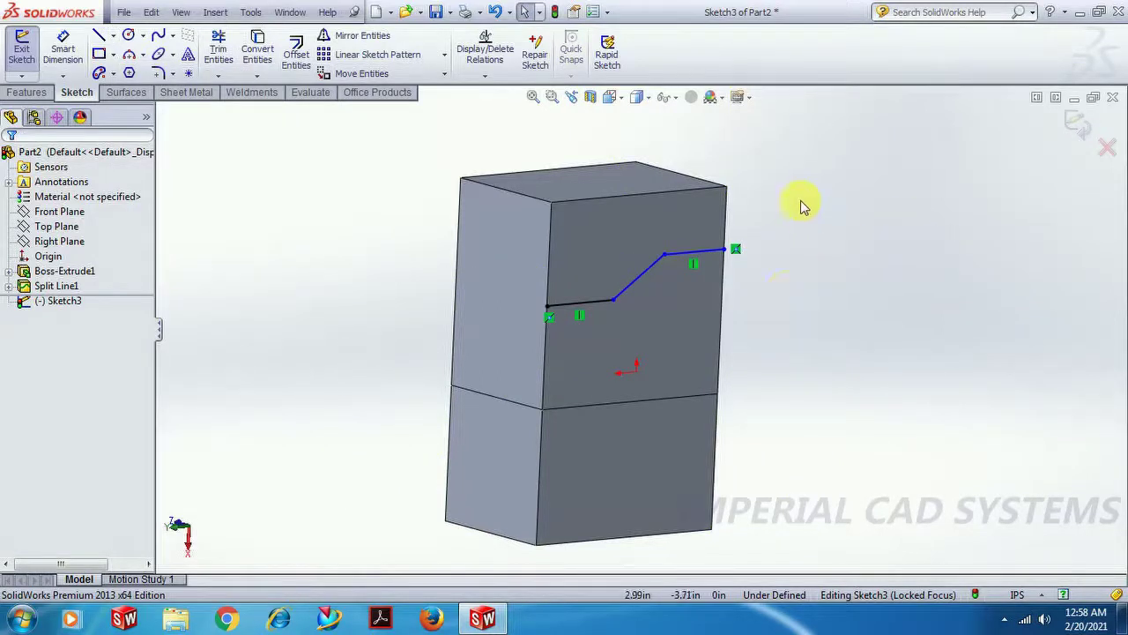
left_click(1076, 123)
Split the side face above the existing split line by projecting the stepped line sketch onto it with Split Line.
mouse_move(846, 241)
middle_mouse_down()
mouse_move(796, 267)
mouse_move(838, 252)
middle_mouse_up()
left_click(665, 53)
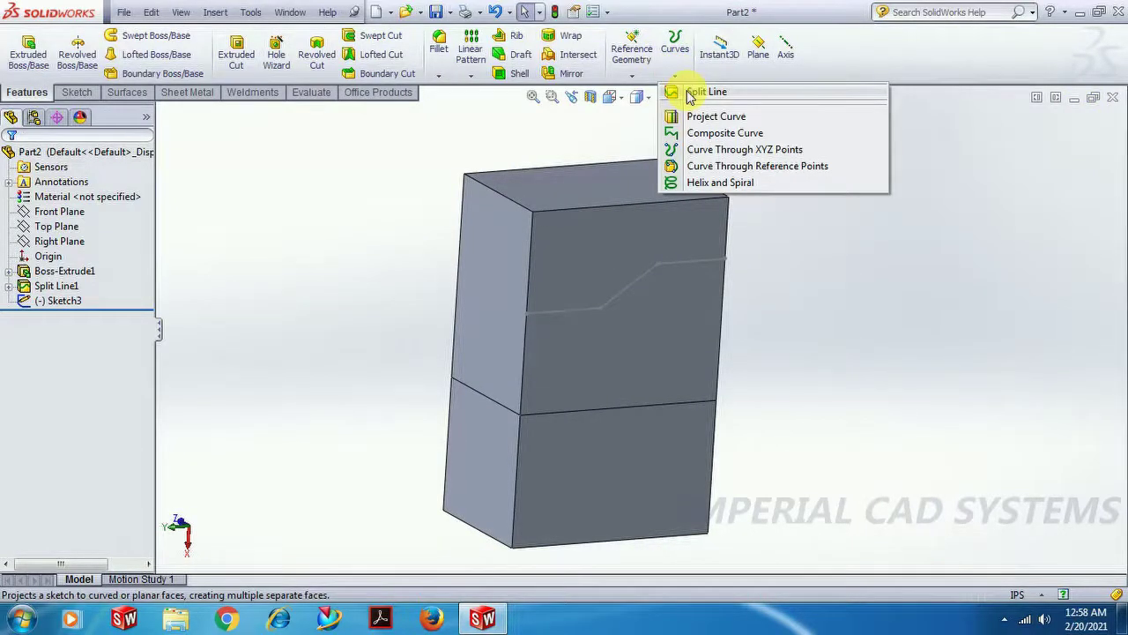
left_click(690, 93)
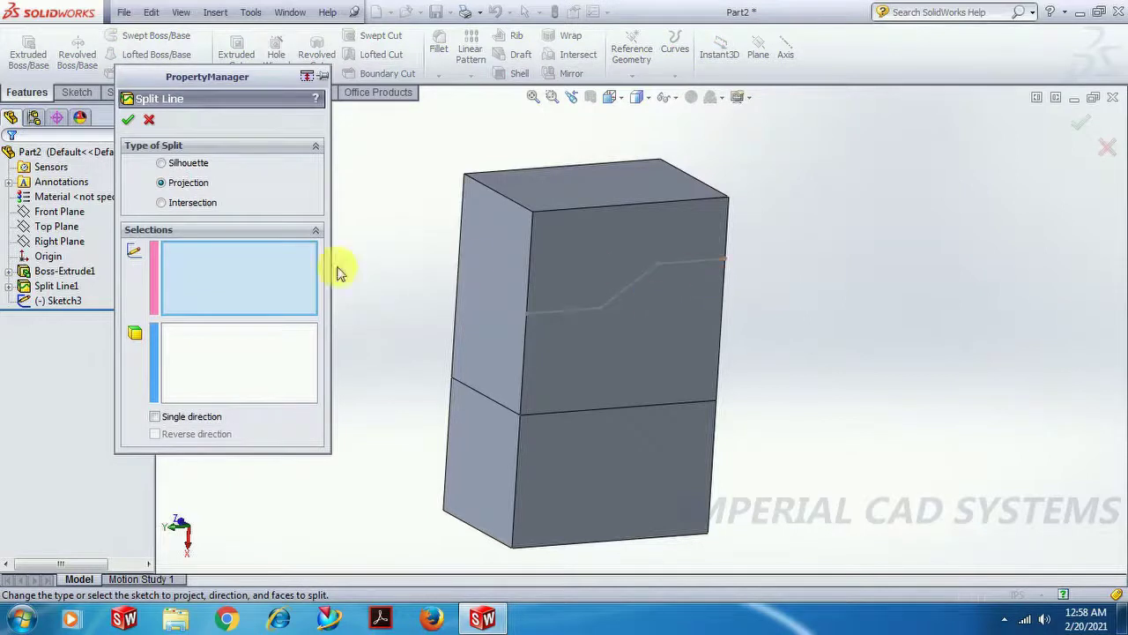
left_click(632, 287)
left_click(600, 263)
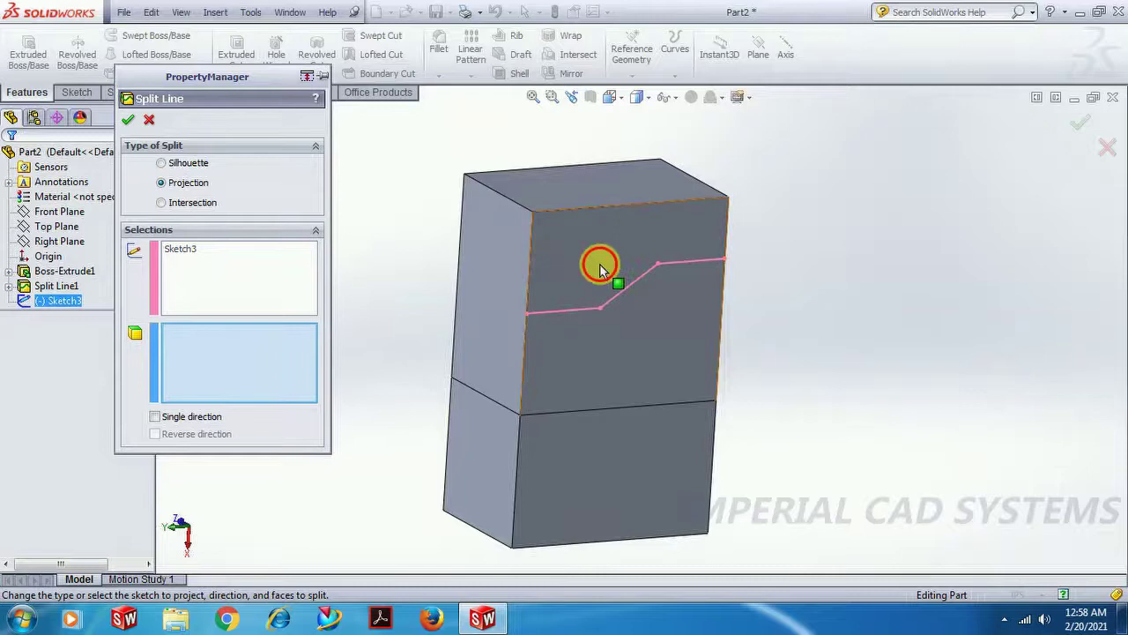
left_click(128, 120)
Set up a Step draft with tapered steps at 10 degrees, pulled from the block's upward-facing end face.
middle_click_drag(429, 284, 444, 353)
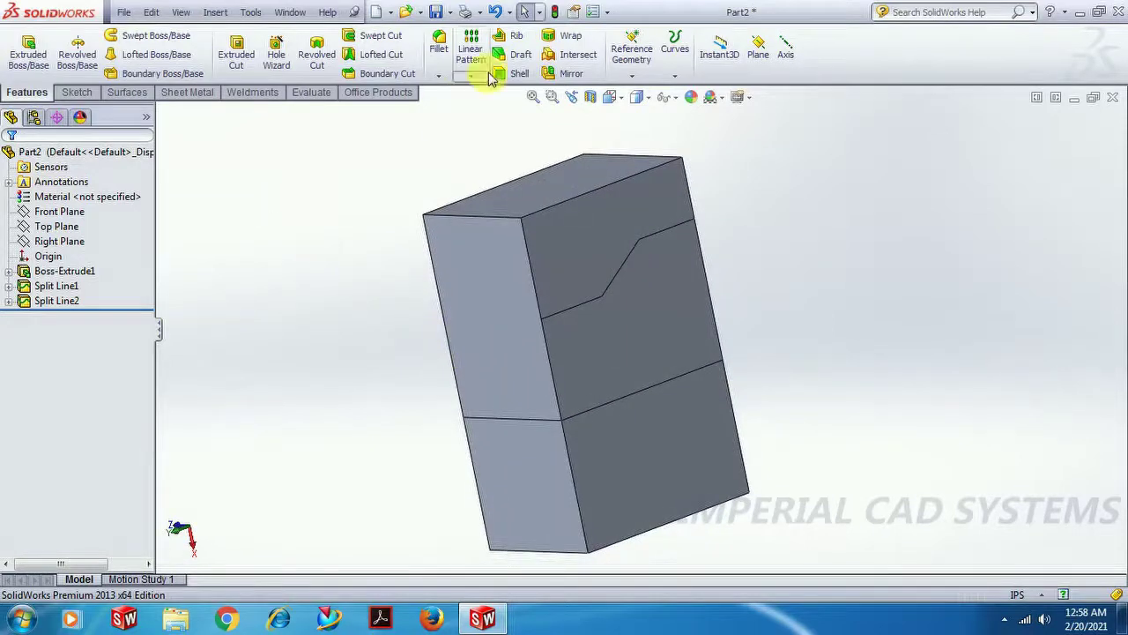
left_click(518, 58)
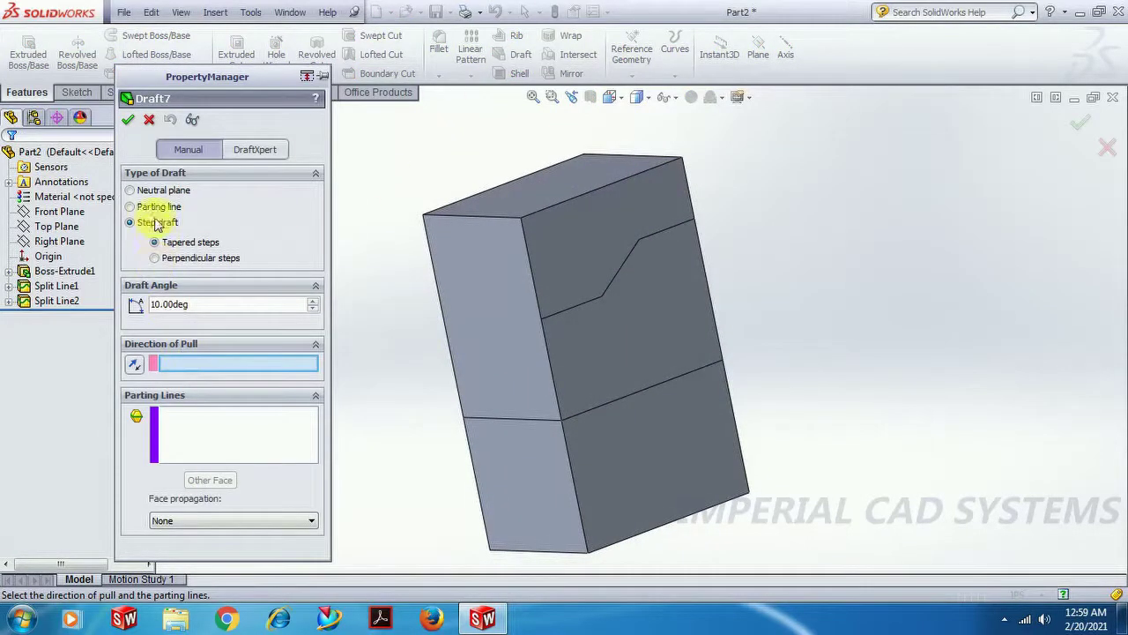
mouse_move(445, 397)
middle_mouse_down()
mouse_move(396, 382)
mouse_move(441, 398)
mouse_move(440, 383)
middle_mouse_up()
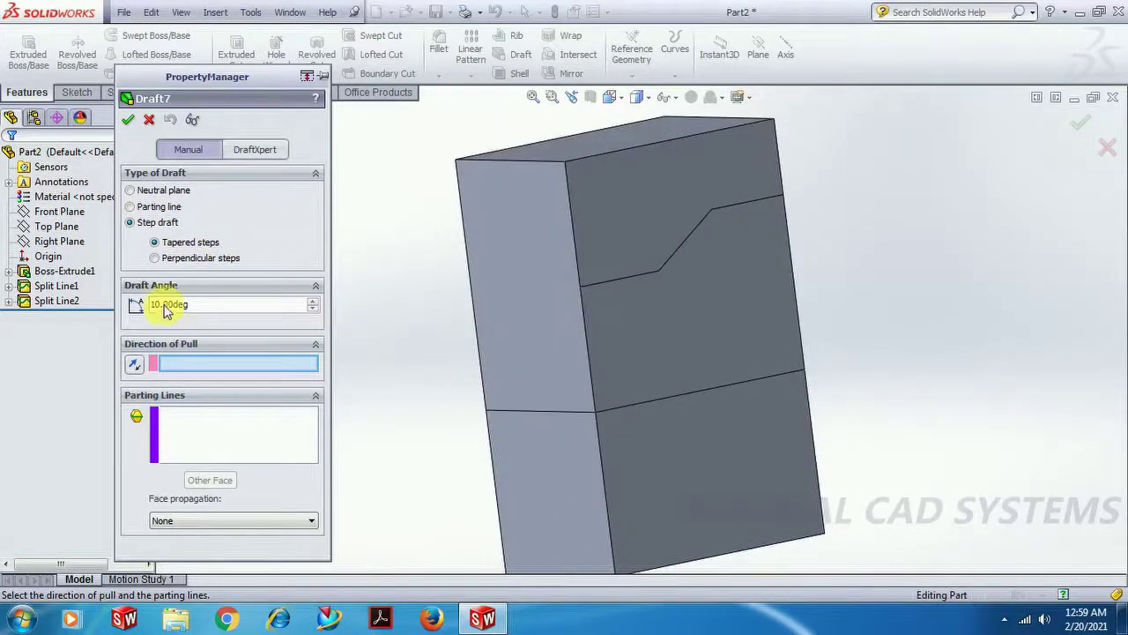
middle_click_drag(785, 176, 751, 187)
left_click(673, 132)
Choose the three edges of the stepped split line as parting lines and accept the draft.
left_click(627, 348)
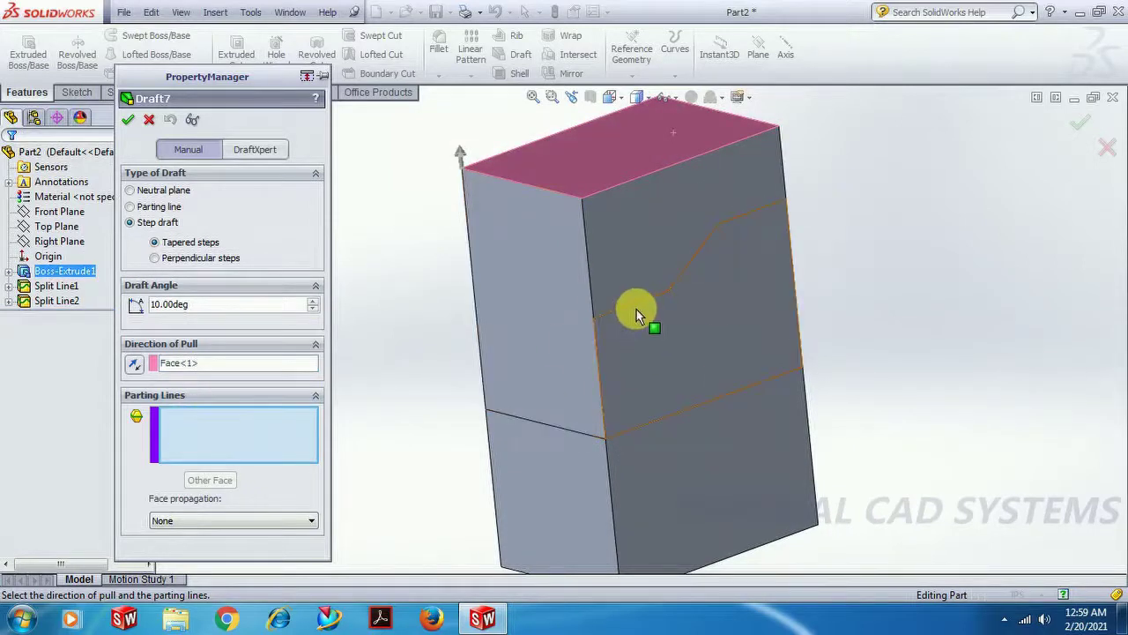
left_click(636, 305)
left_click(753, 216)
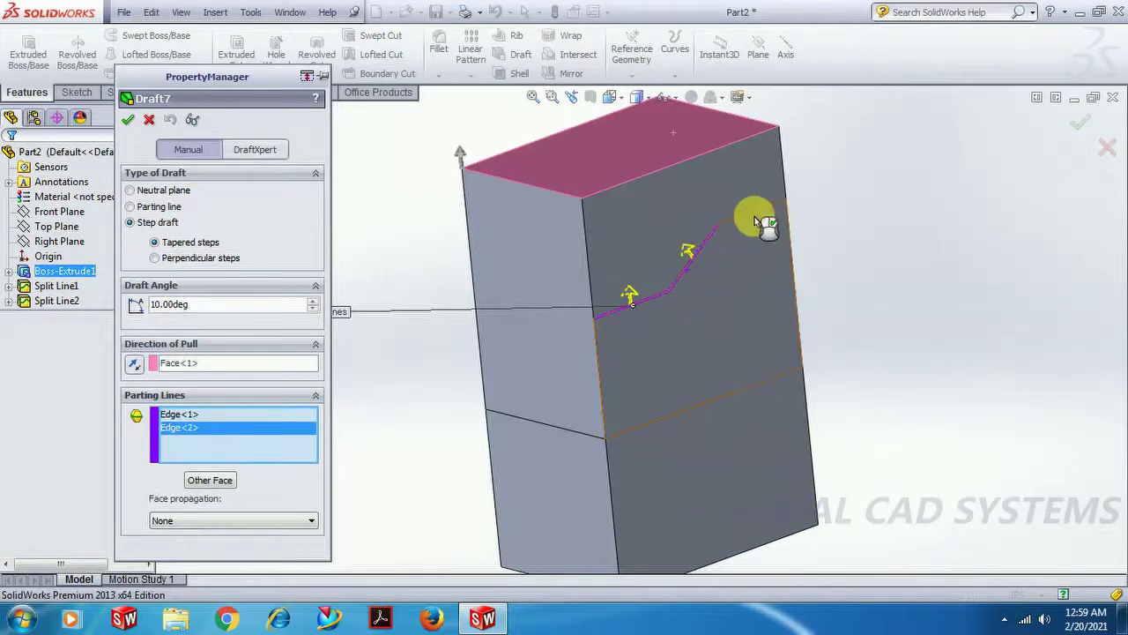
left_click(754, 214)
middle_click_drag(814, 201, 775, 176)
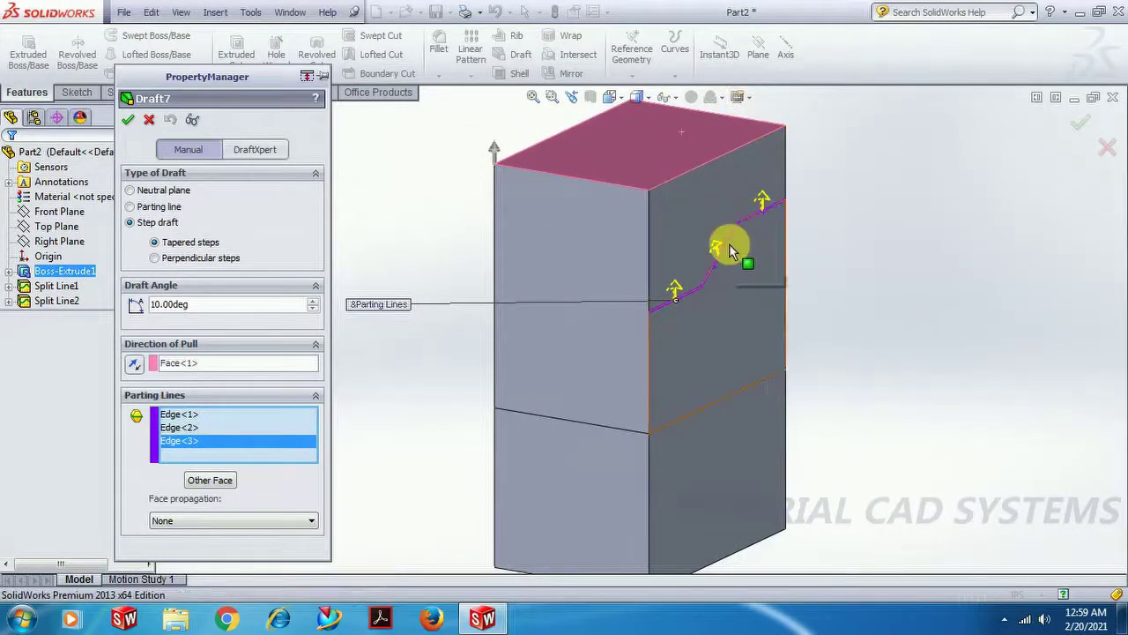
middle_click_drag(876, 259, 899, 265)
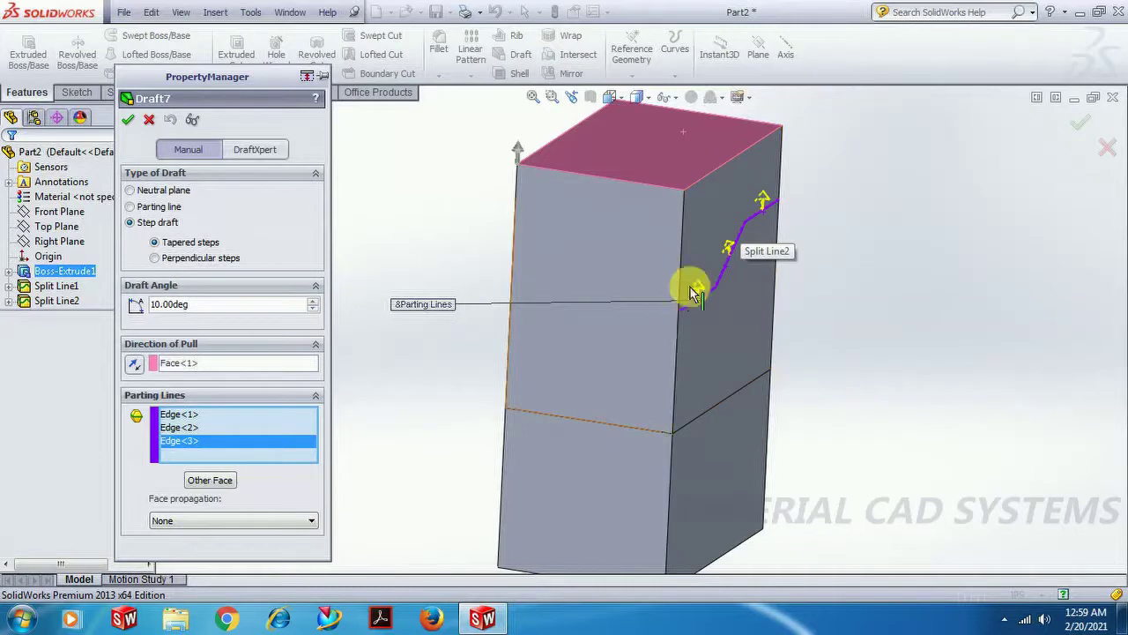
left_click(130, 124)
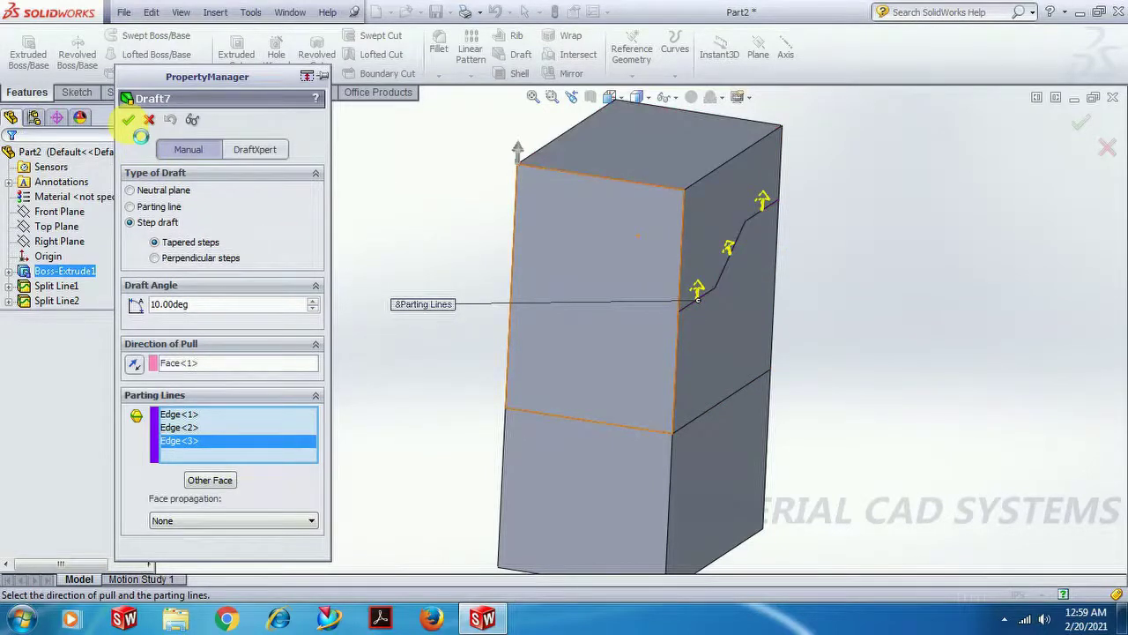
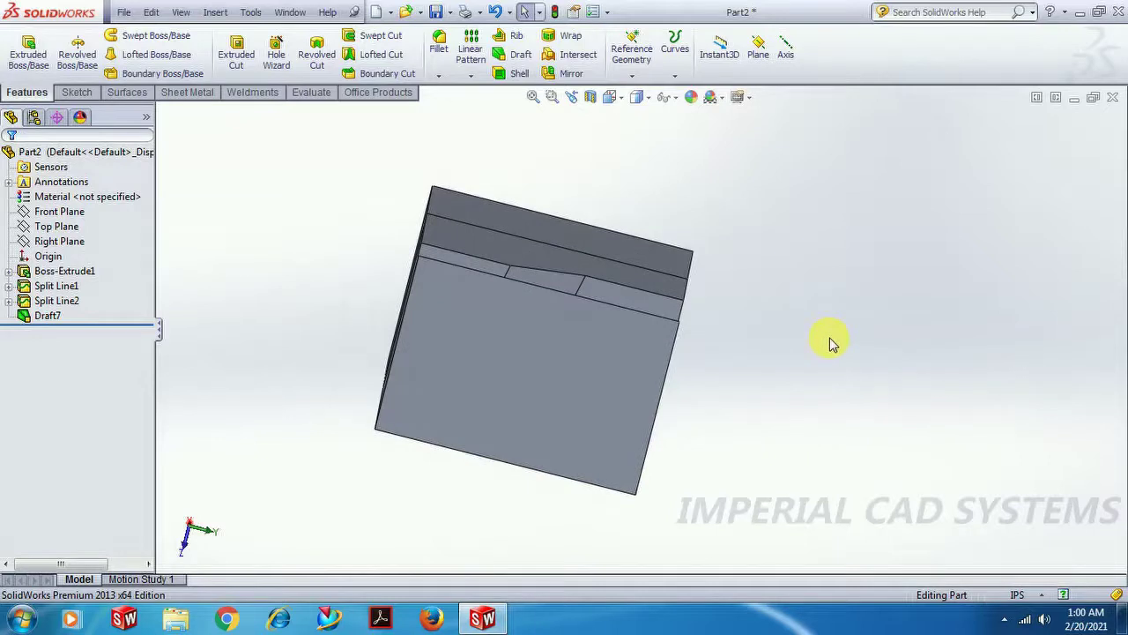
Edit the step draft on the stepped split line and set its draft angle to 20 degrees.
left_click(43, 316)
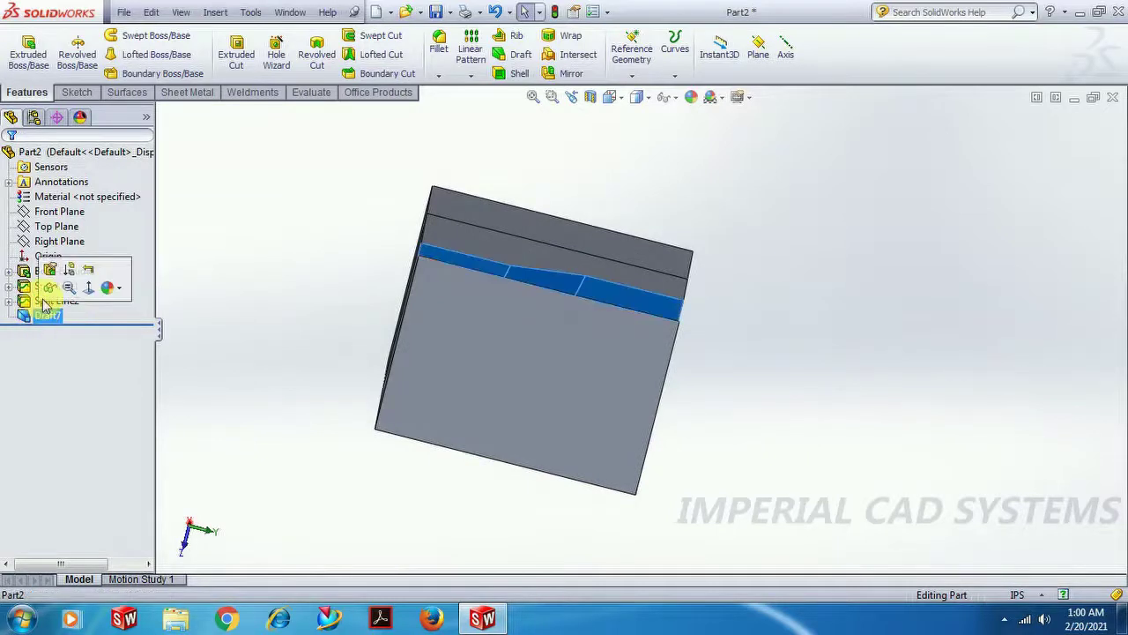
left_click(49, 273)
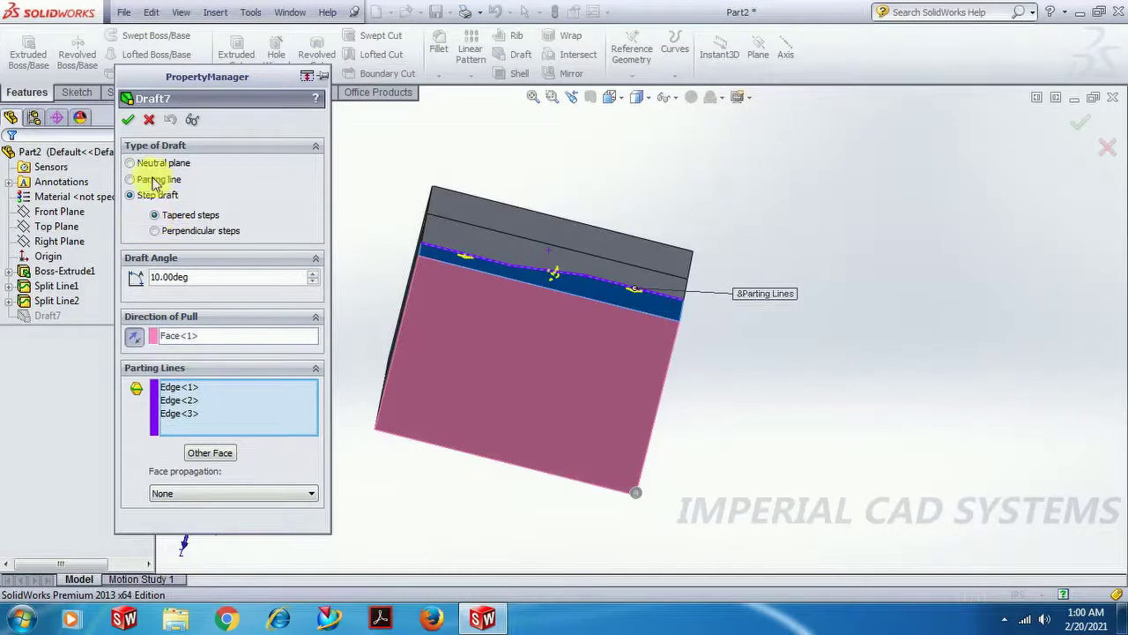
left_click(128, 120)
key("Down")
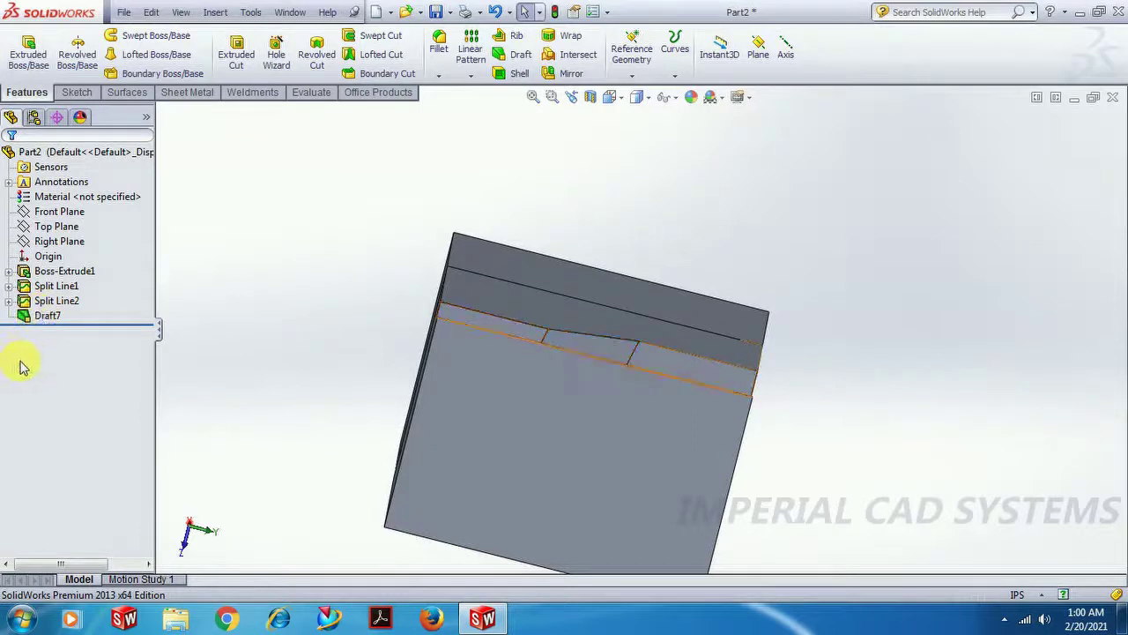
left_click(55, 301)
left_click(46, 316)
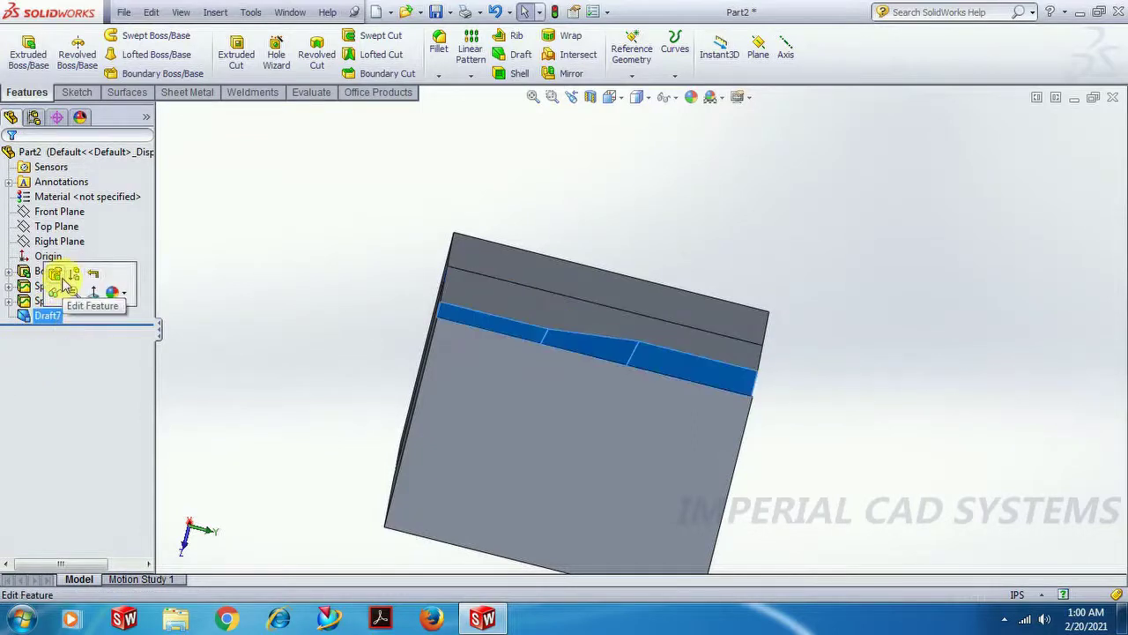
left_click(58, 282)
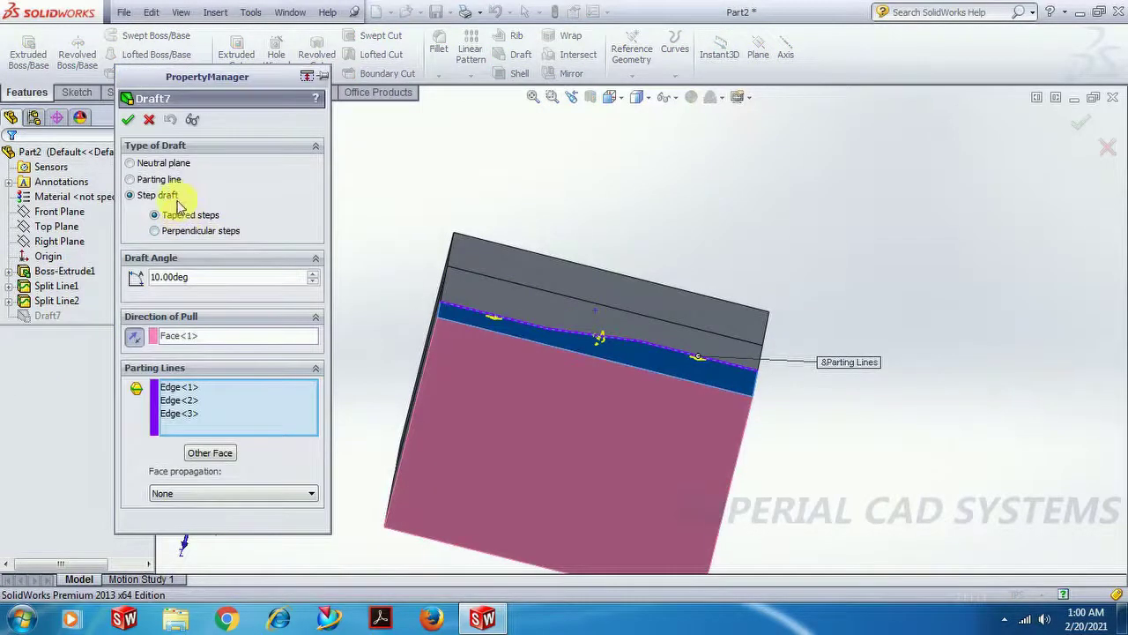
double_click(198, 277)
type("20")
key("BackSpace")
key("BackSpace")
key("BackSpace")
key("BackSpace")
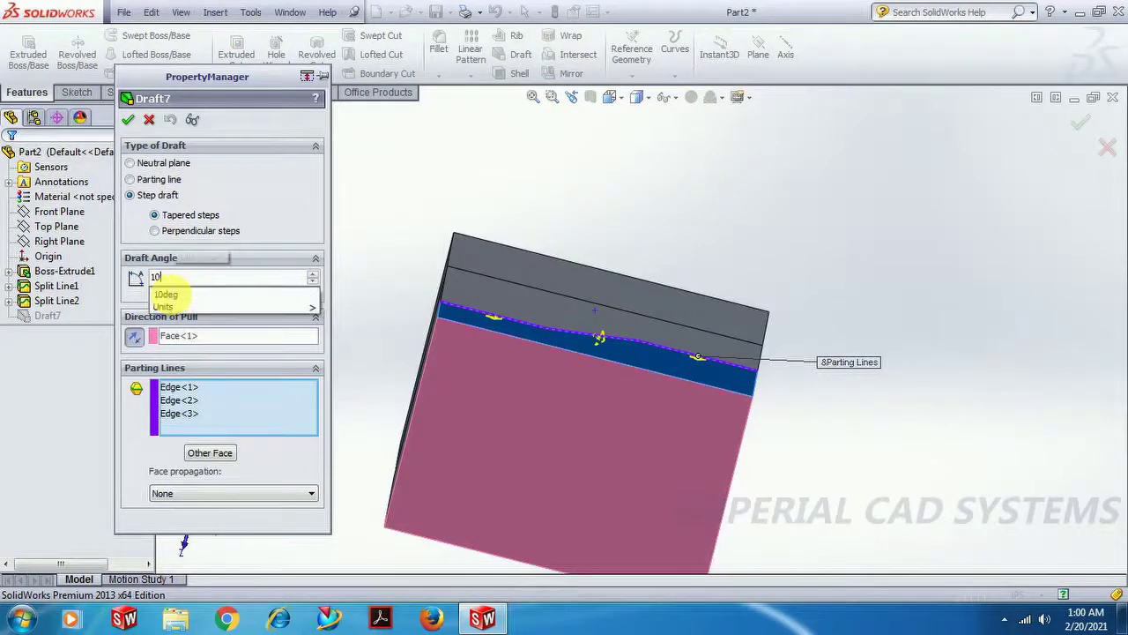
type("20")
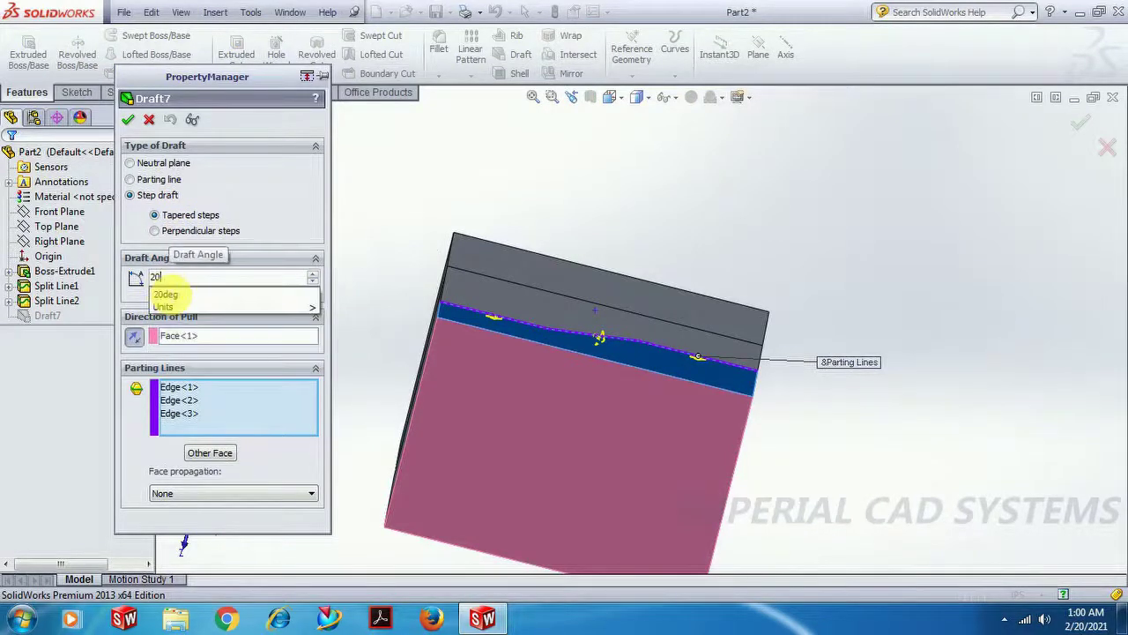
left_click(129, 121)
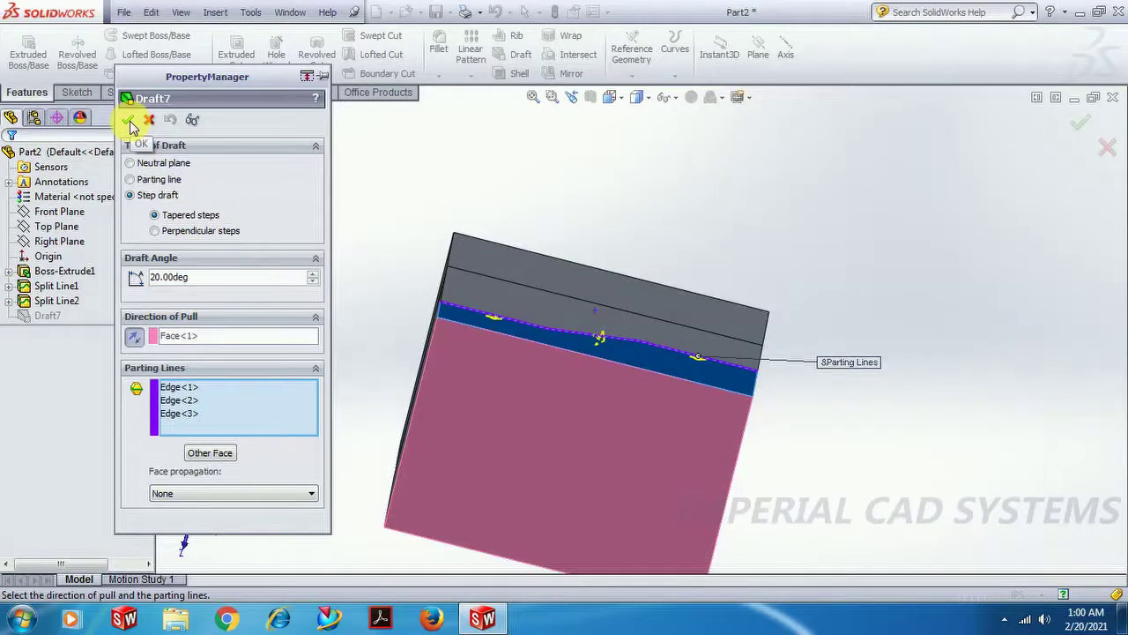
left_click(129, 121)
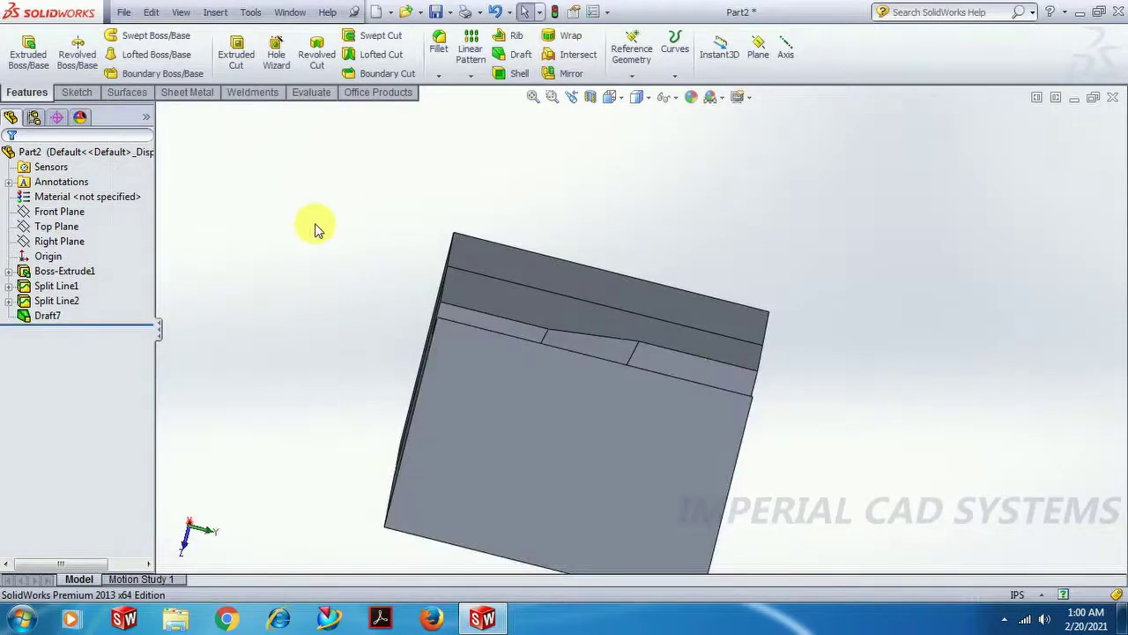
Change the 20-degree step draft from tapered to perpendicular steps and accept the edit.
left_click(54, 316)
left_click(331, 157)
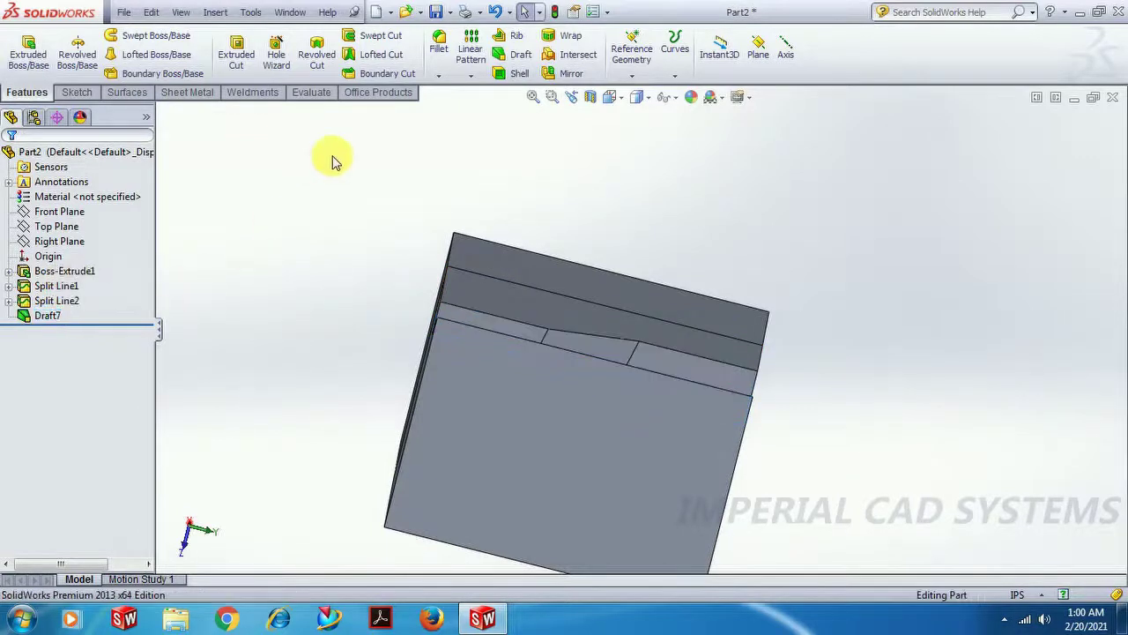
middle_click_drag(371, 256, 372, 298)
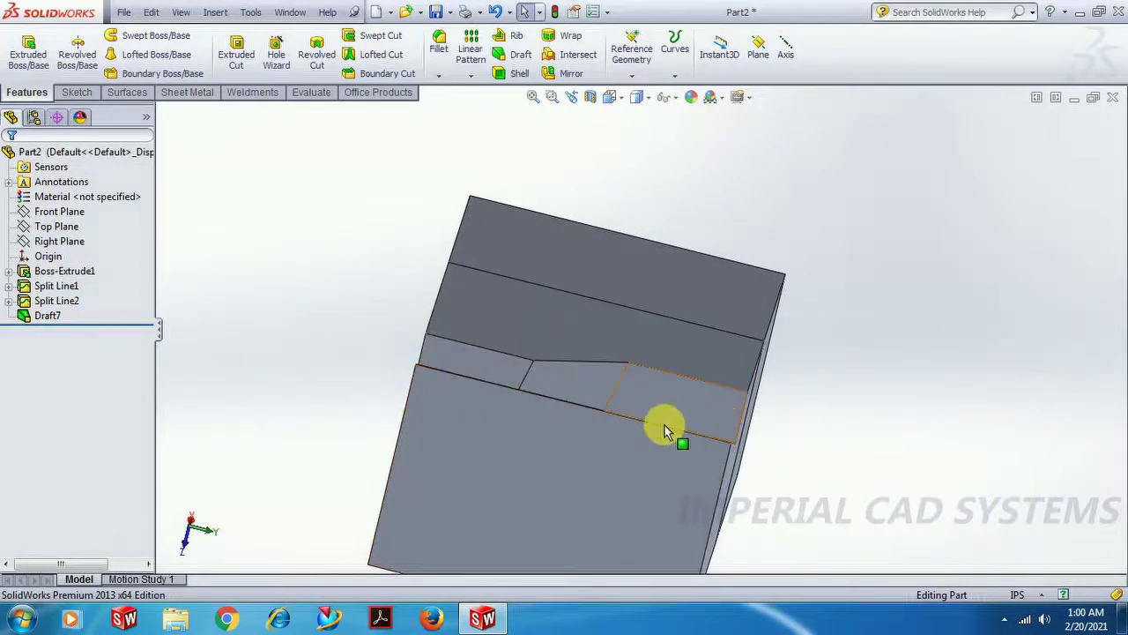
left_click(49, 316)
left_click(66, 279)
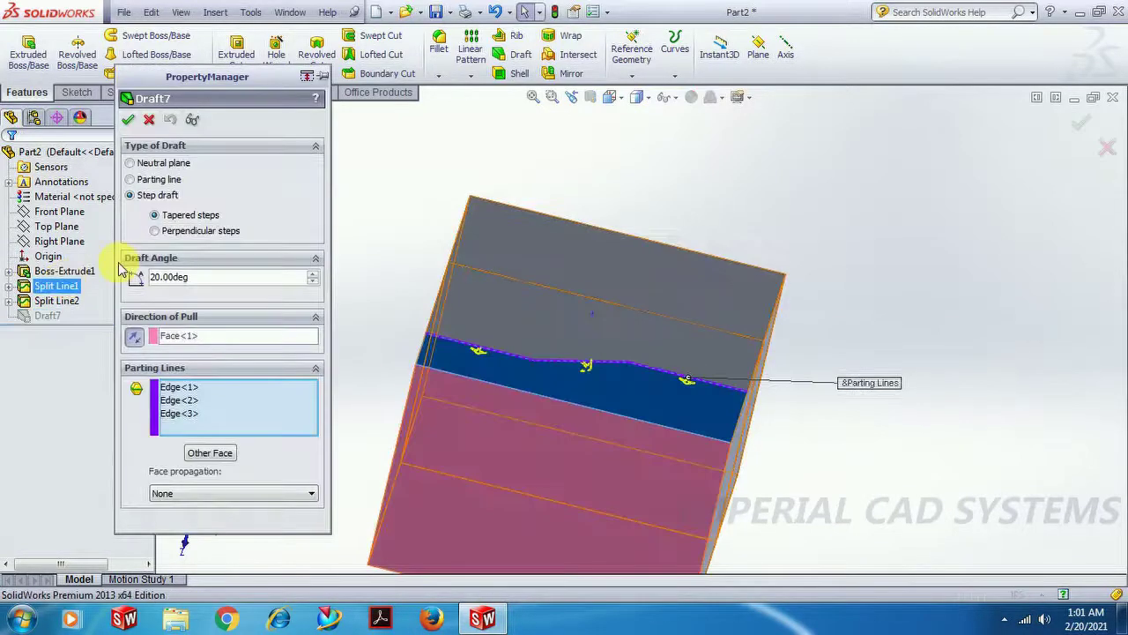
left_click(156, 233)
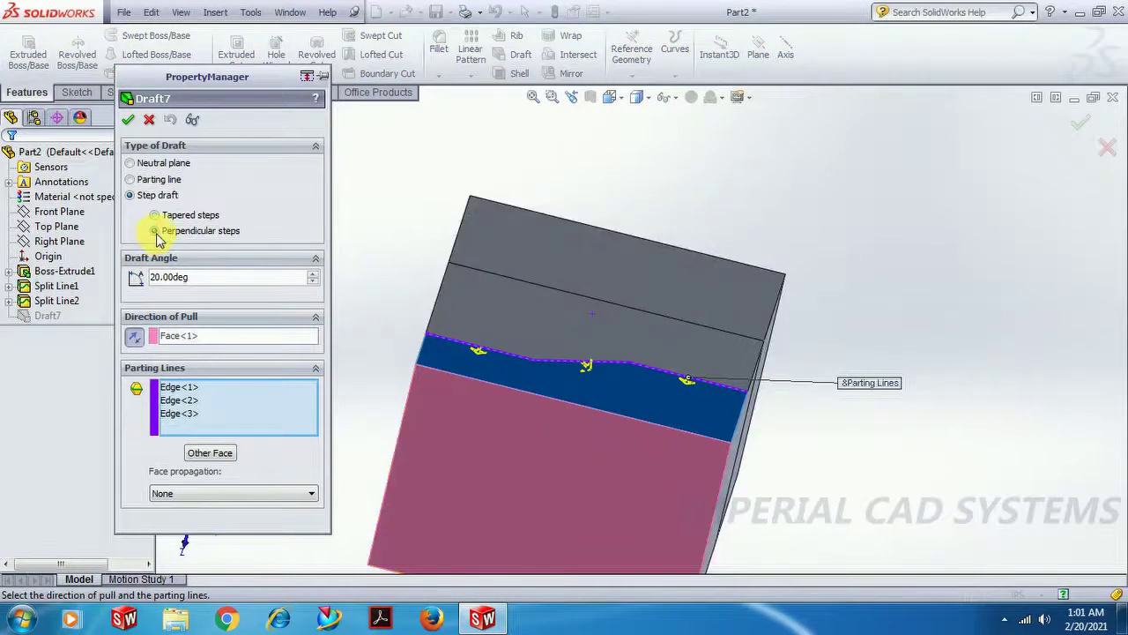
left_click(130, 123)
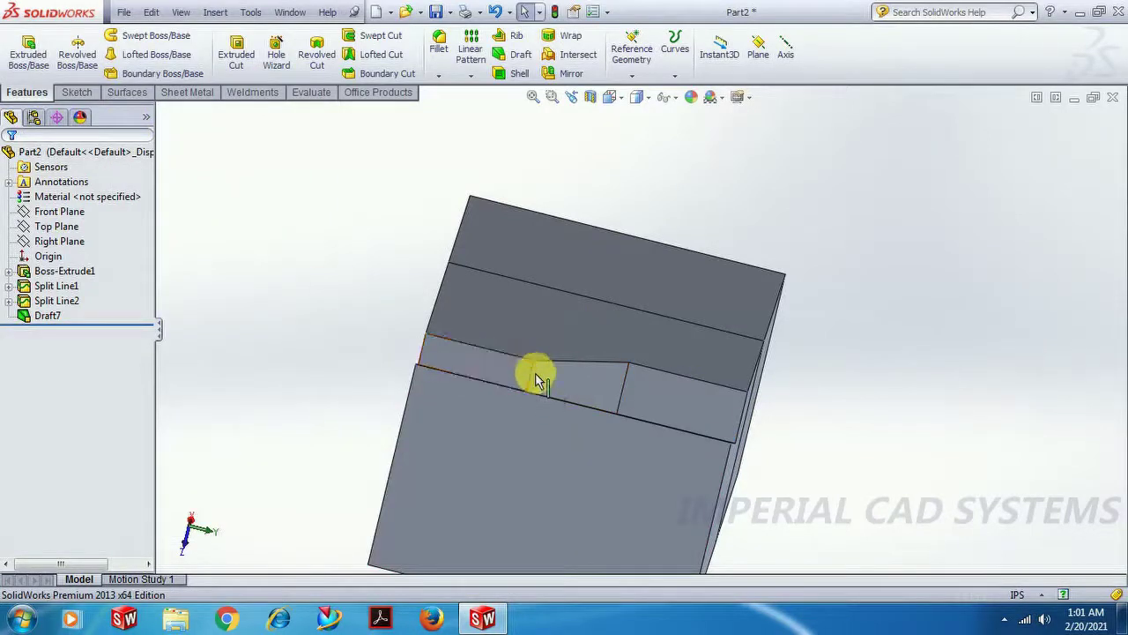
Delete the perpendicular step draft, keeping both split lines on the block.
middle_click_drag(745, 473, 685, 524)
middle_click_drag(721, 481, 789, 513)
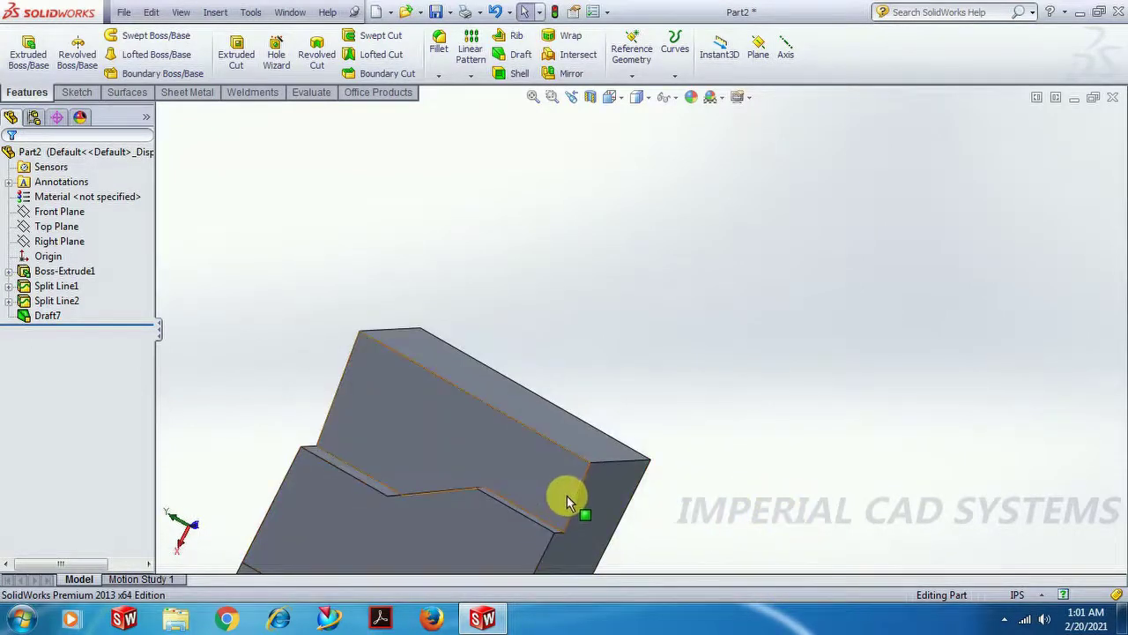
middle_click_drag(578, 445, 871, 347)
scroll(794, 300, "up", 3)
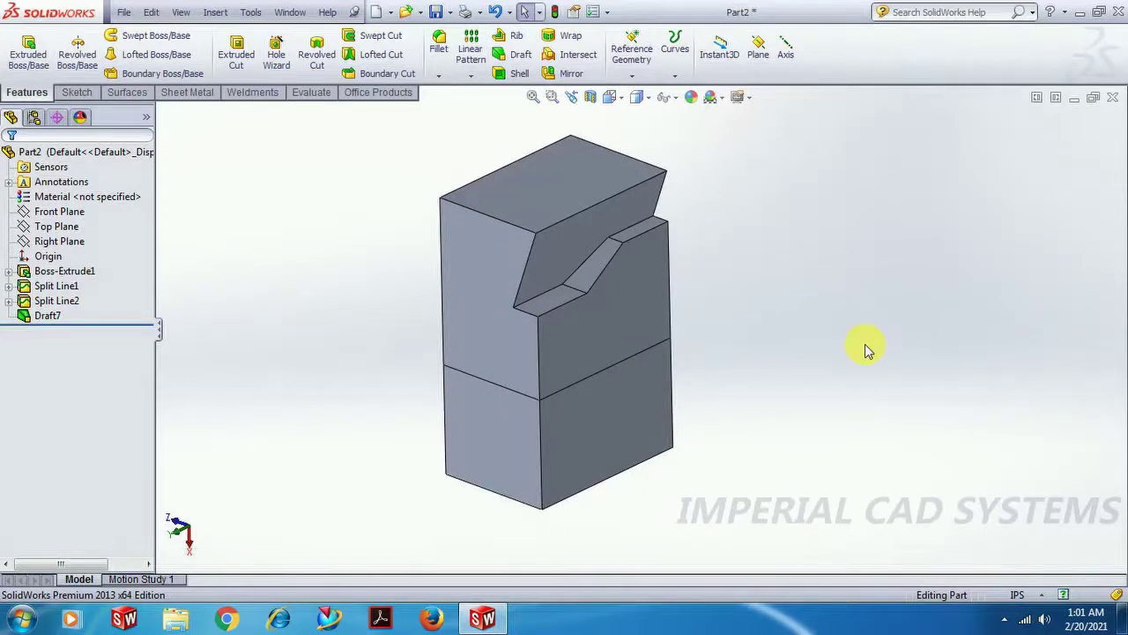
left_click(49, 317)
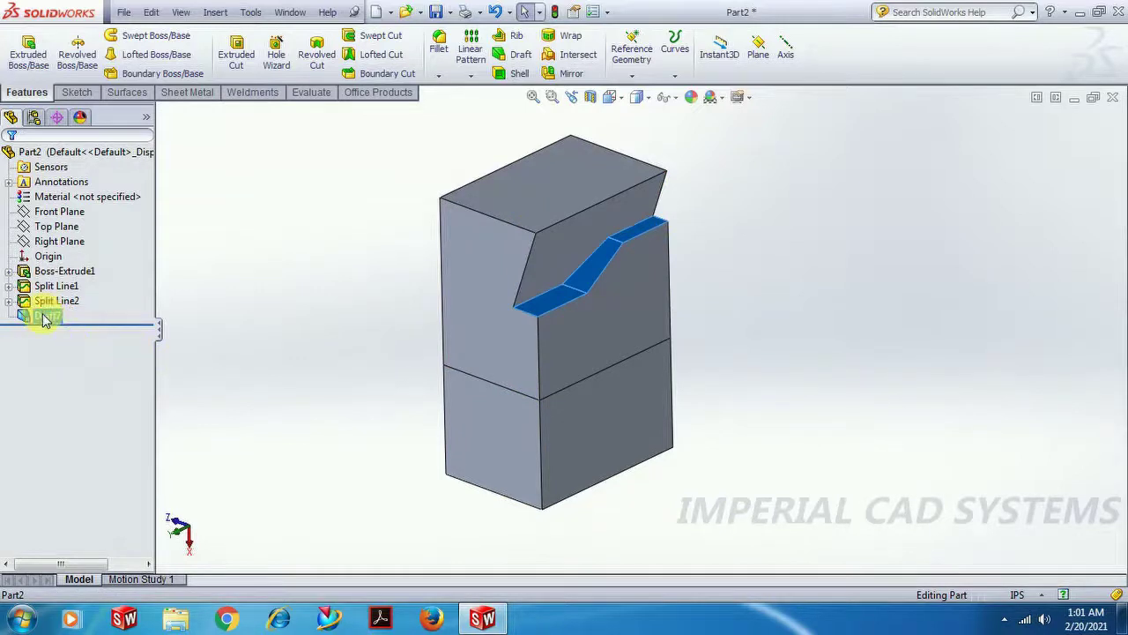
right_click(45, 318)
left_click(88, 388)
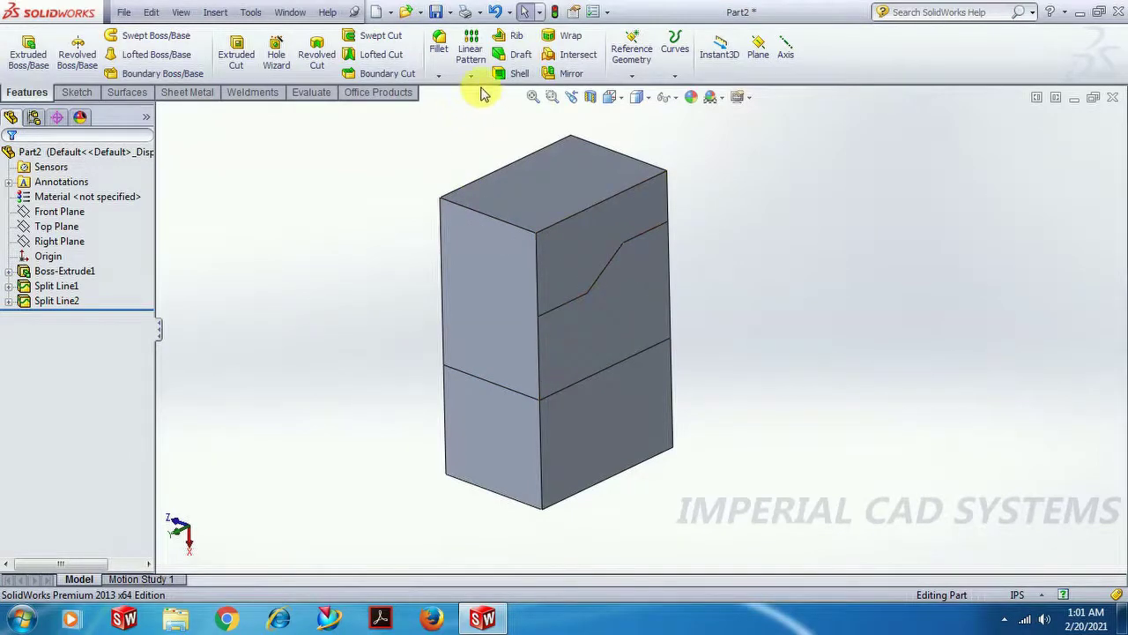
Add a 20-degree Parting line draft along the three stepped split line edges, pulled from the block's upward-facing end face.
left_click(520, 54)
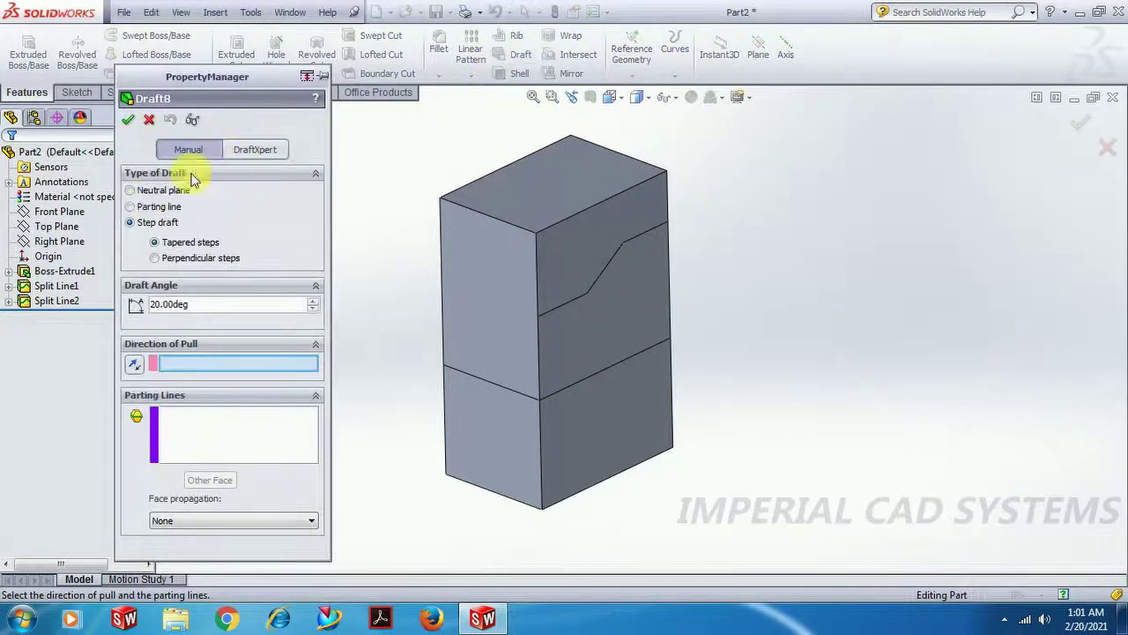
left_click(132, 206)
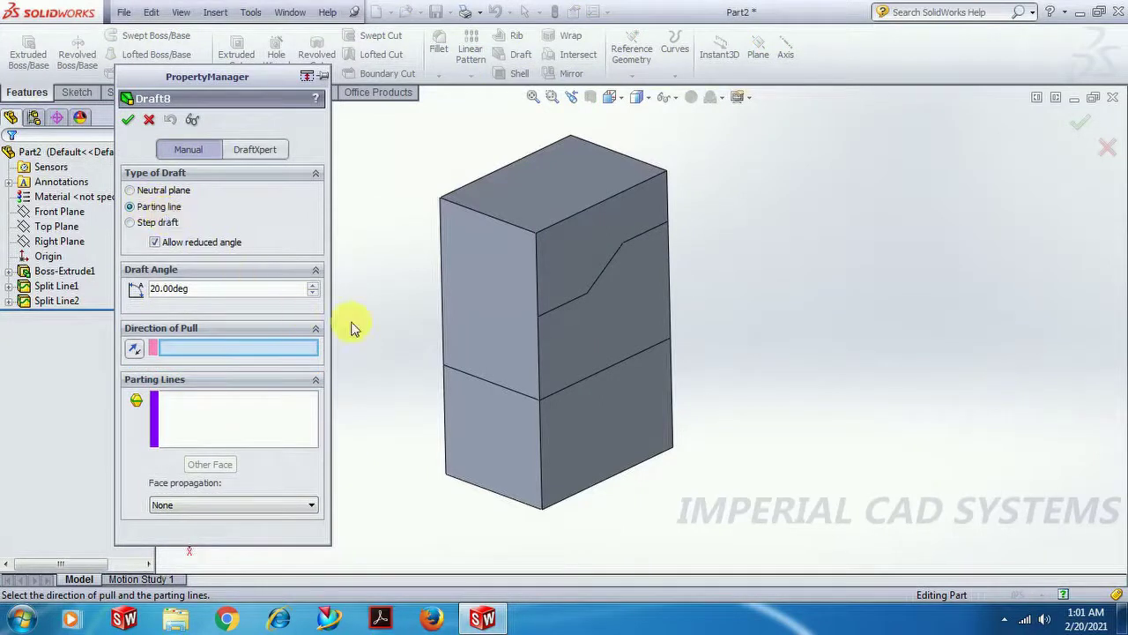
left_click(572, 173)
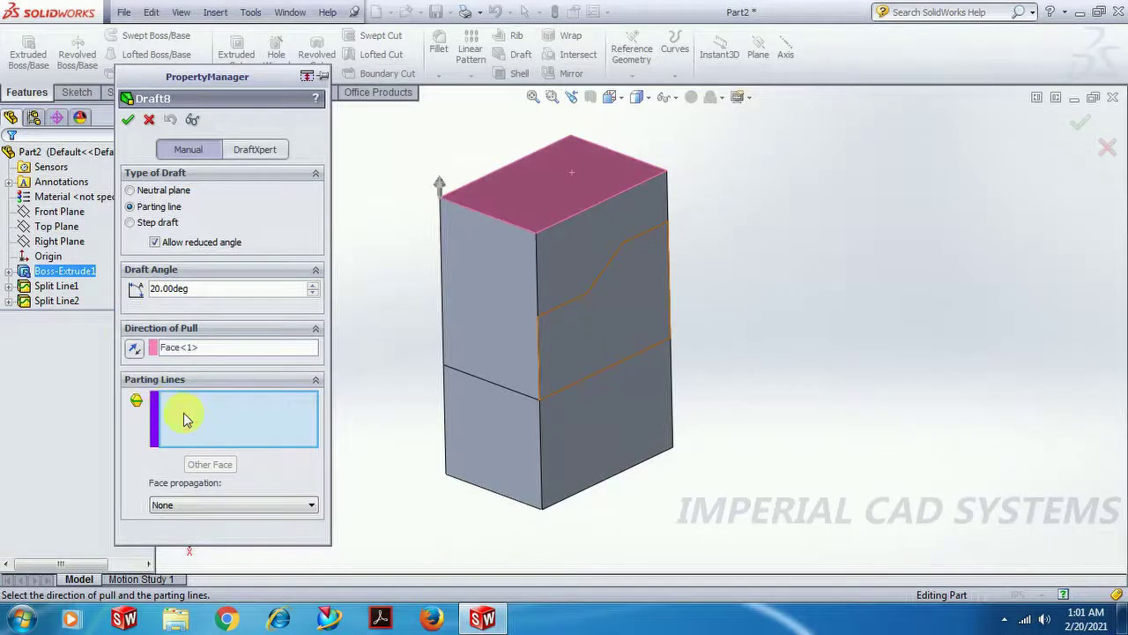
left_click(564, 309)
left_click(613, 264)
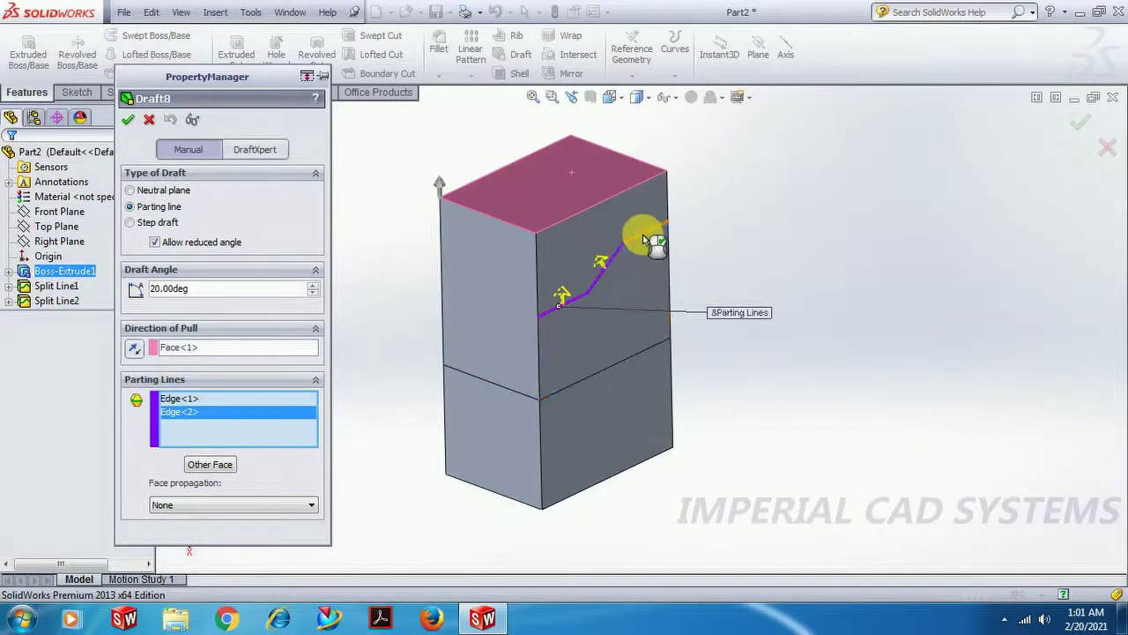
left_click(643, 235)
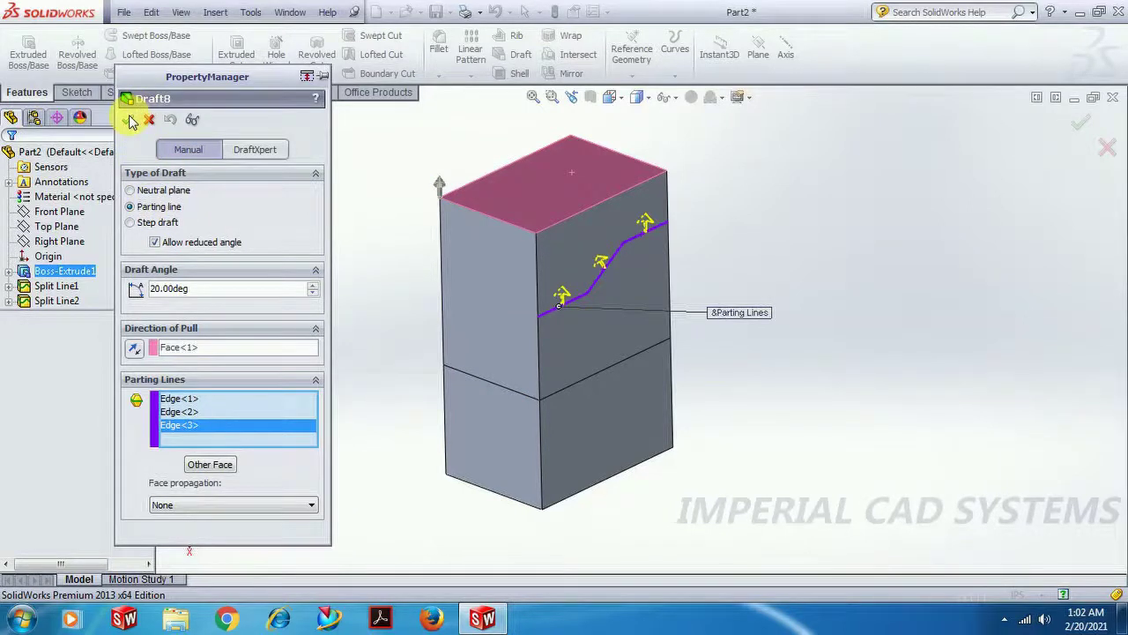
left_click(130, 121)
middle_click_drag(317, 308, 301, 240)
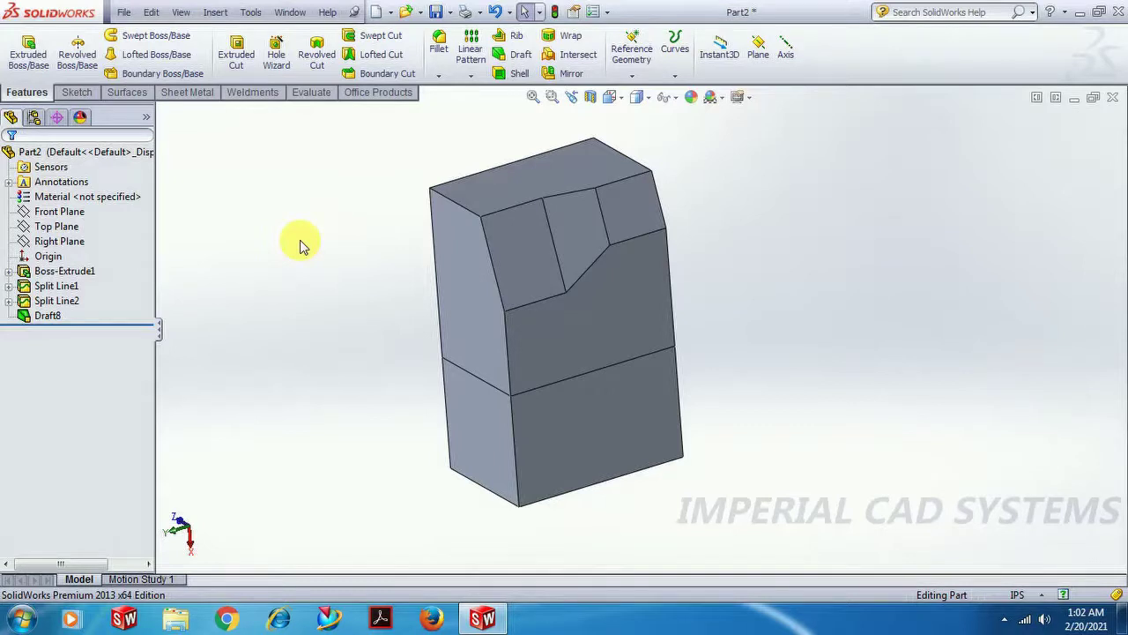
middle_click_drag(343, 254, 381, 284)
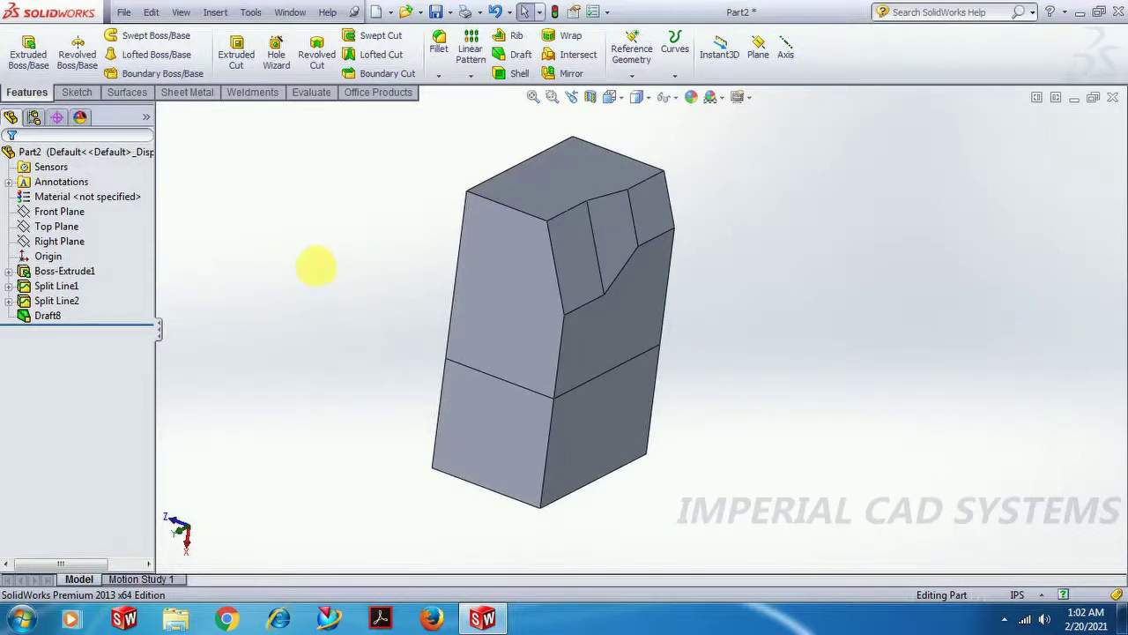
key("ctrl+7")
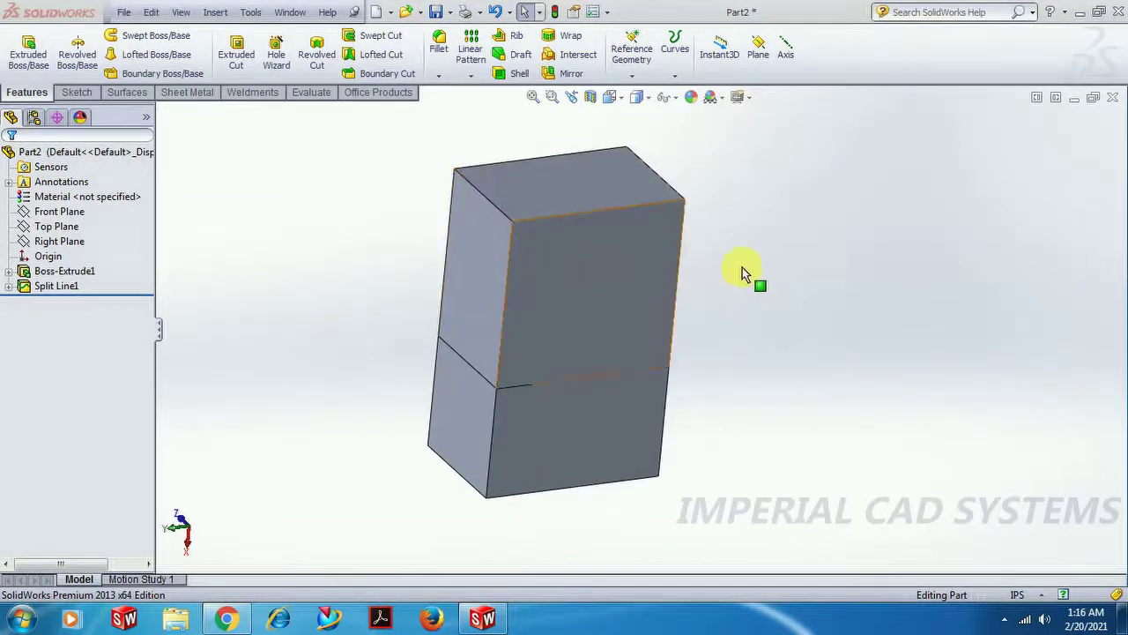
Set up a Step draft with tapered steps at 25 degrees, pulled from the upward-facing end face of the block with one split line.
middle_click_drag(745, 272, 765, 232)
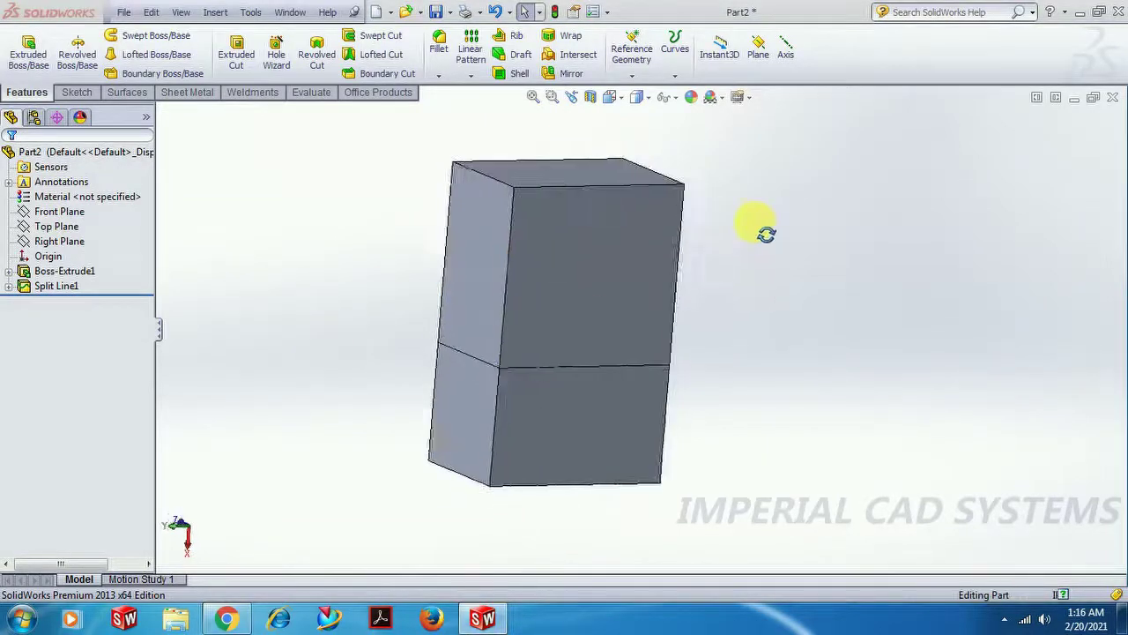
key("ctrl+7")
left_click(520, 57)
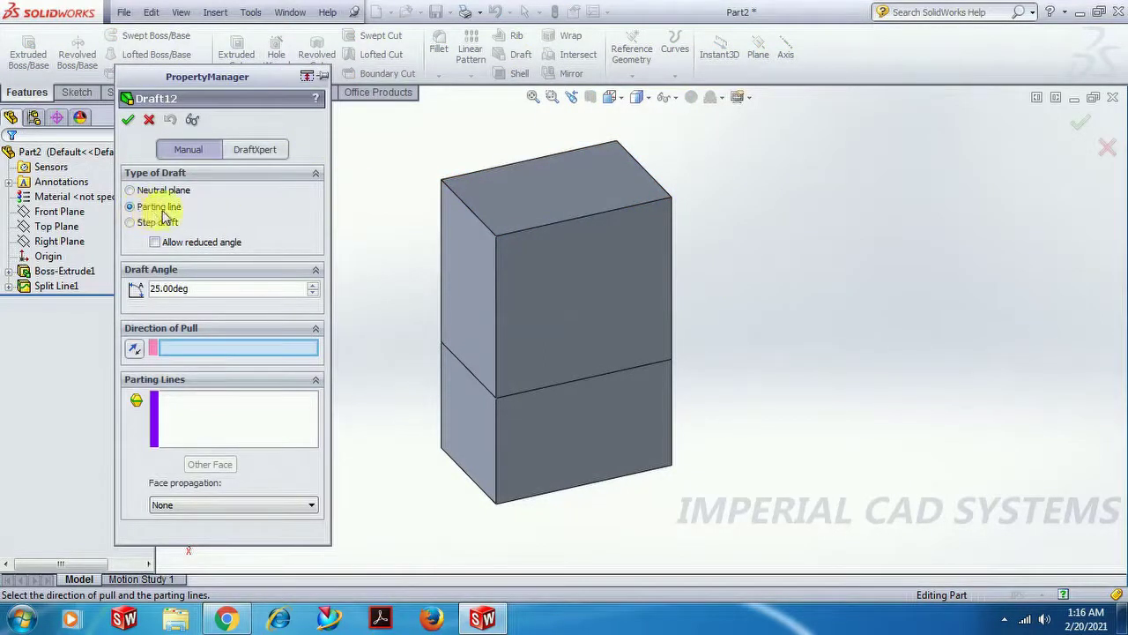
left_click(133, 223)
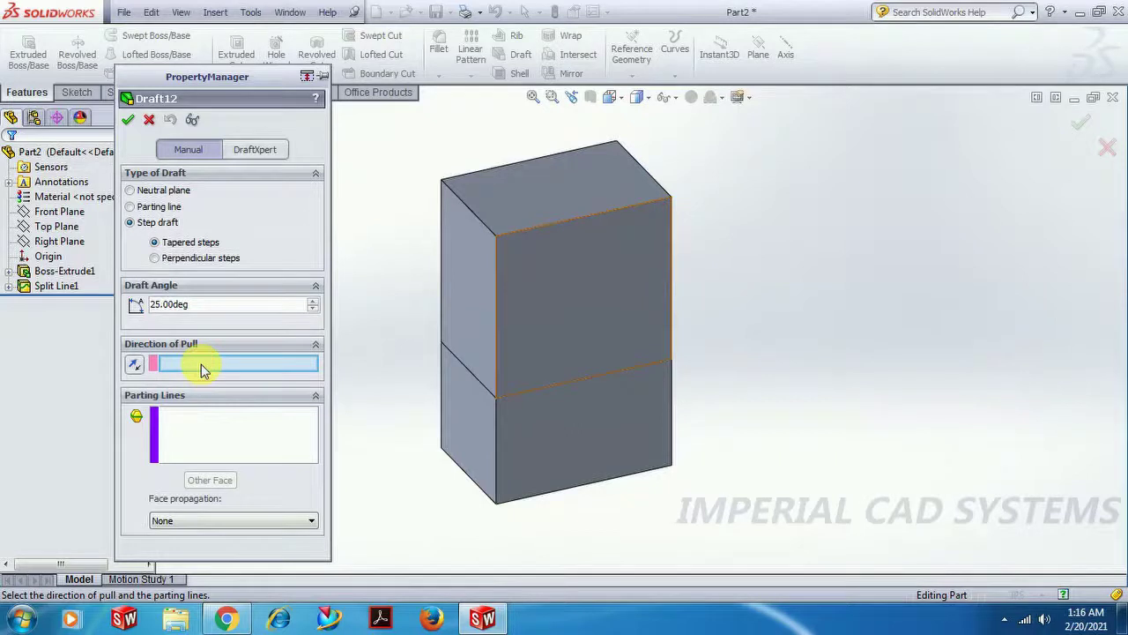
left_click(532, 190)
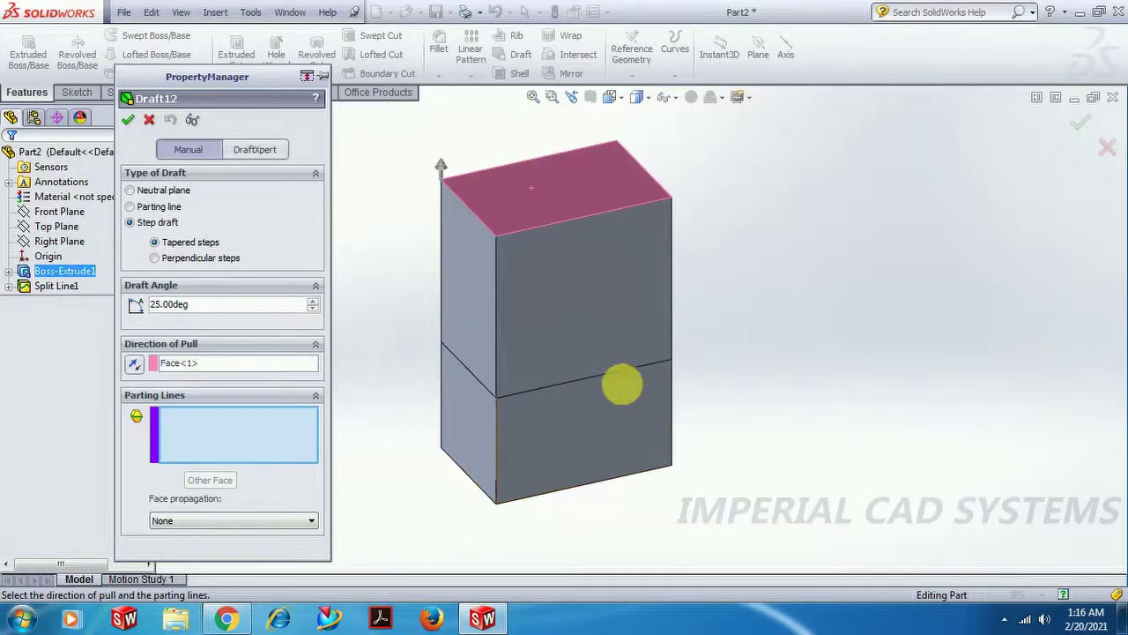
Select the four split line edges around the block as parting lines and accept the 25-degree tapered step draft.
left_click(585, 382)
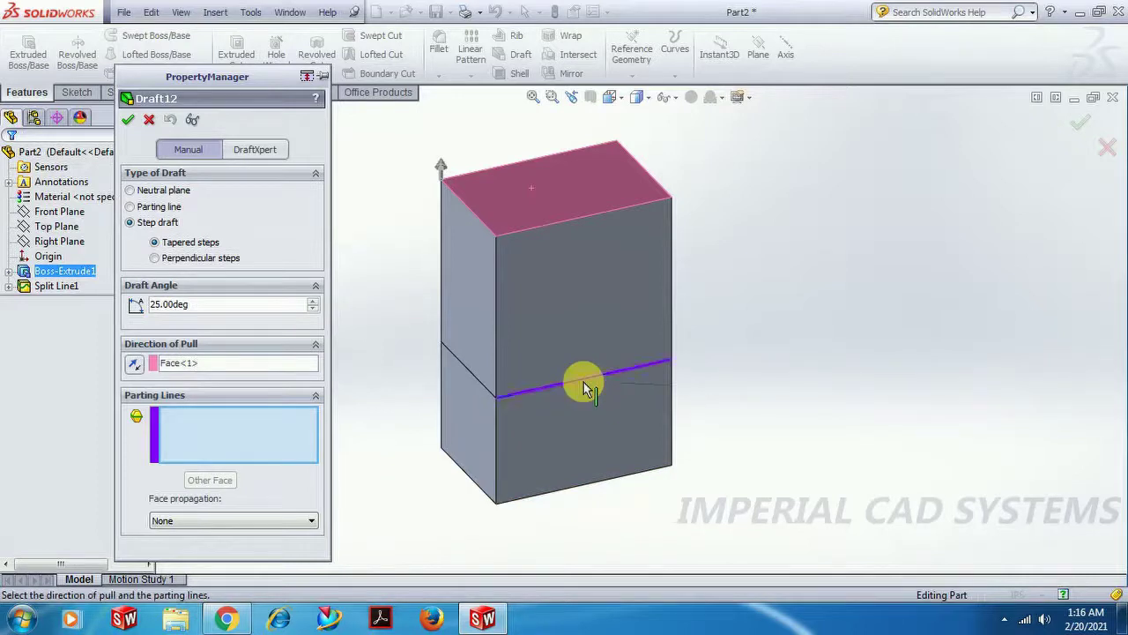
left_click(474, 379)
mouse_move(700, 446)
middle_mouse_down()
mouse_move(796, 446)
mouse_move(712, 428)
middle_mouse_up()
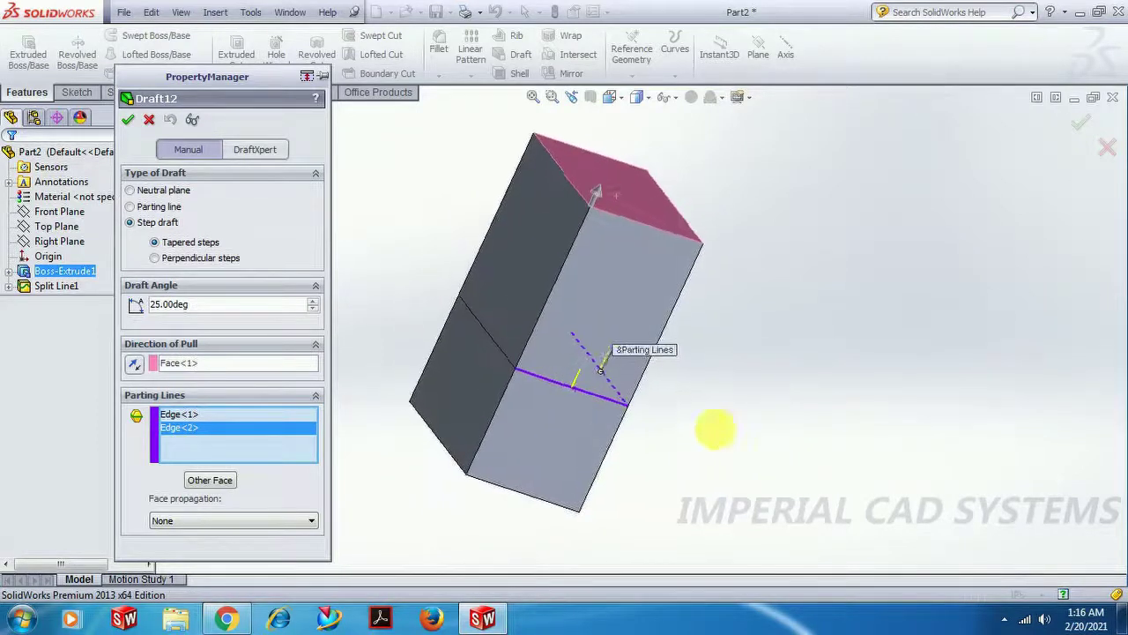
left_click(520, 392)
middle_click_drag(605, 473, 787, 586)
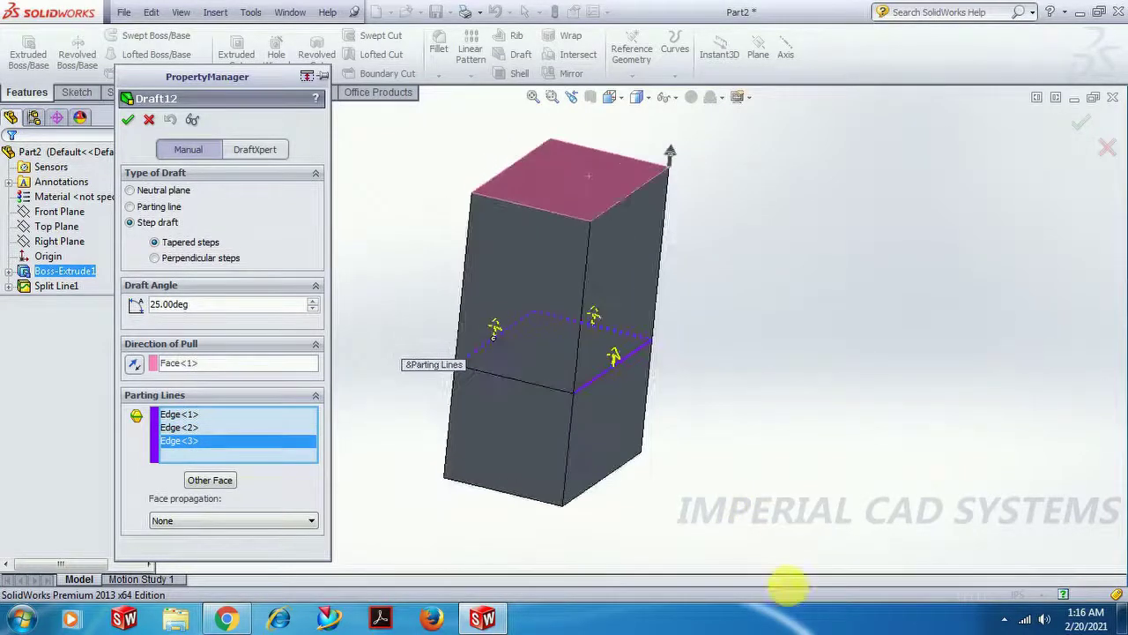
left_click(491, 381)
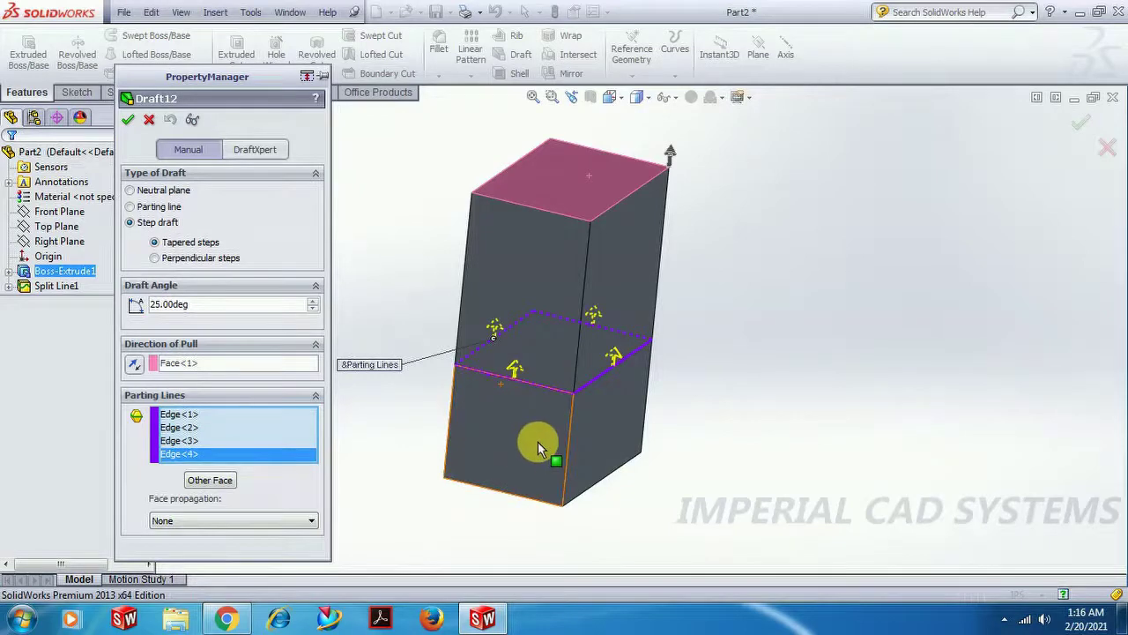
left_click(128, 121)
middle_click_drag(608, 458, 171, 383)
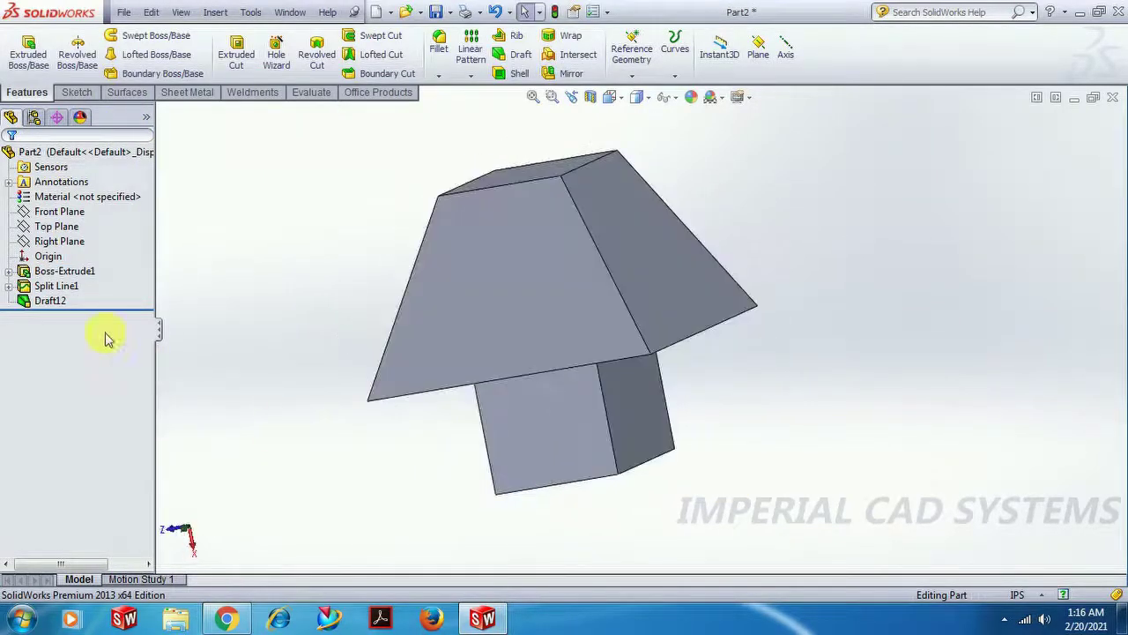
Edit the step draft to reverse its direction of pull and try to apply it at 25 degrees.
left_click(50, 300)
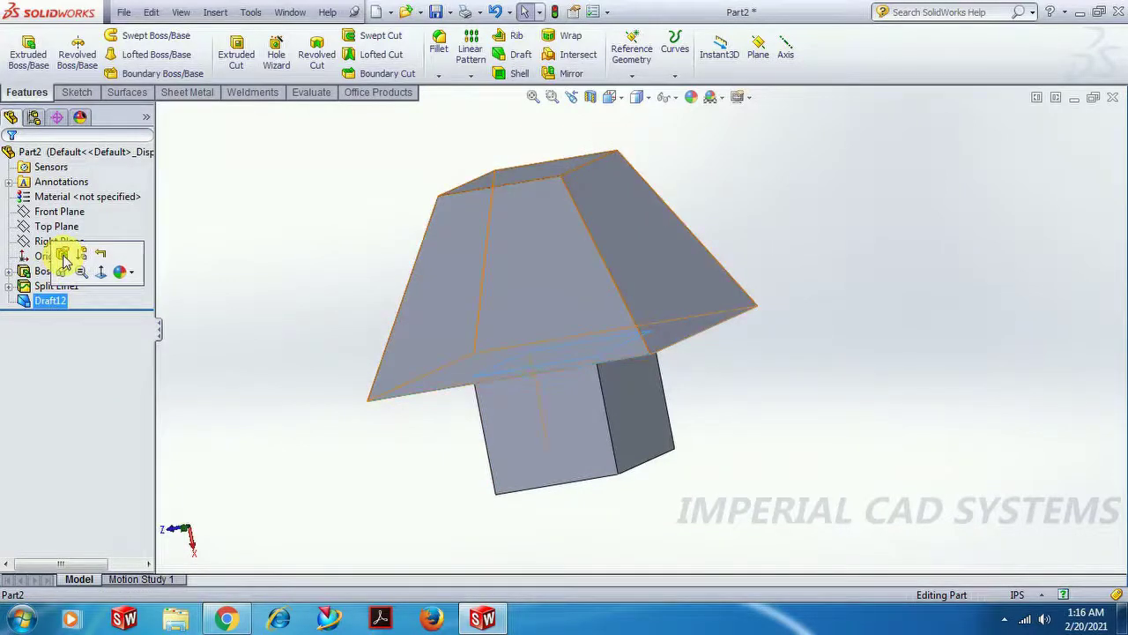
left_click(63, 254)
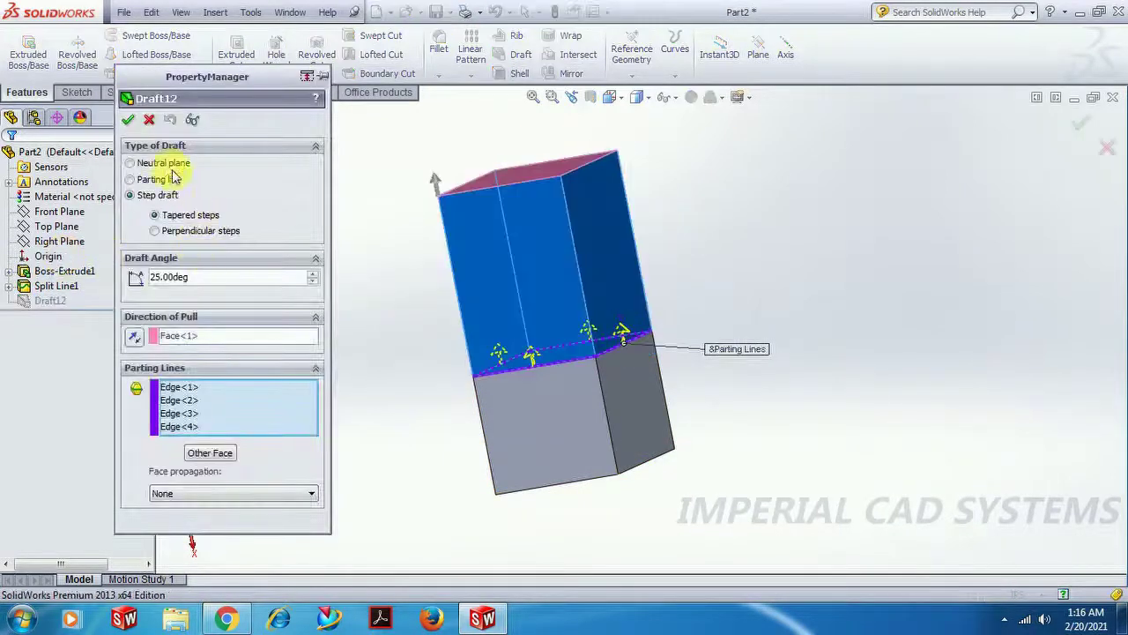
left_click(434, 181)
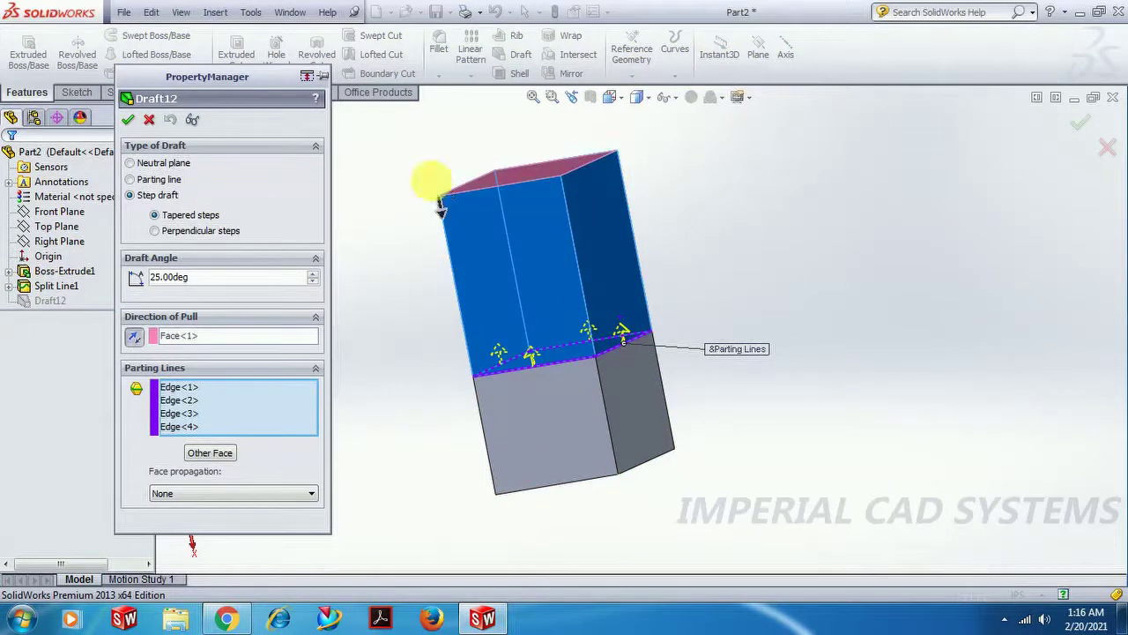
left_click(128, 119)
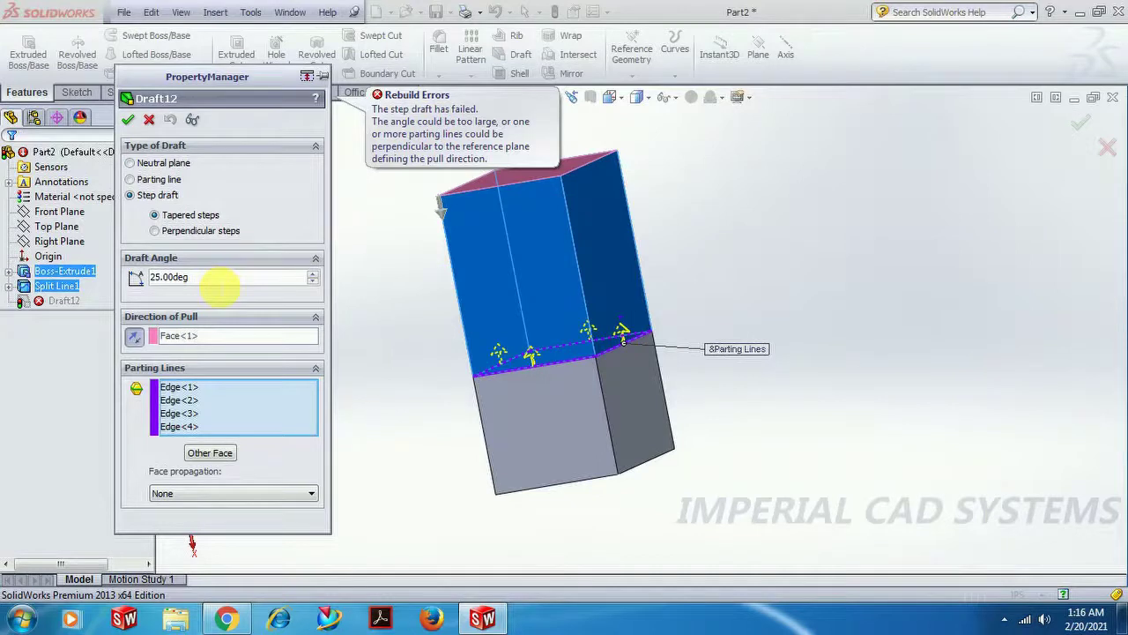
Try to apply the reversed step draft with the draft angle set to 20 degrees.
double_click(219, 279)
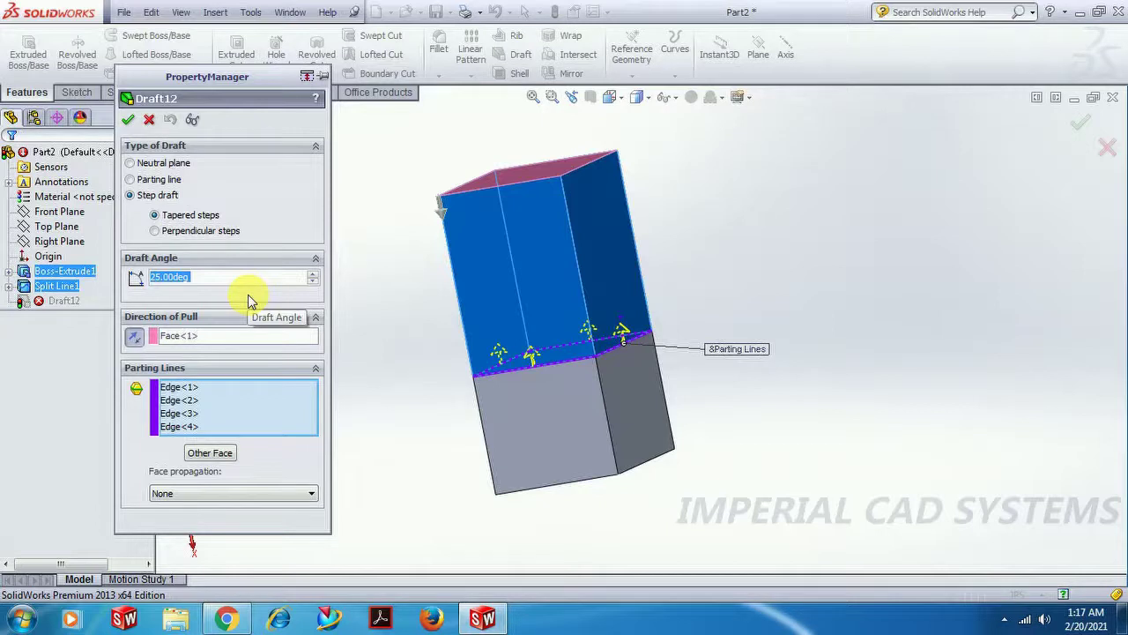
type("20")
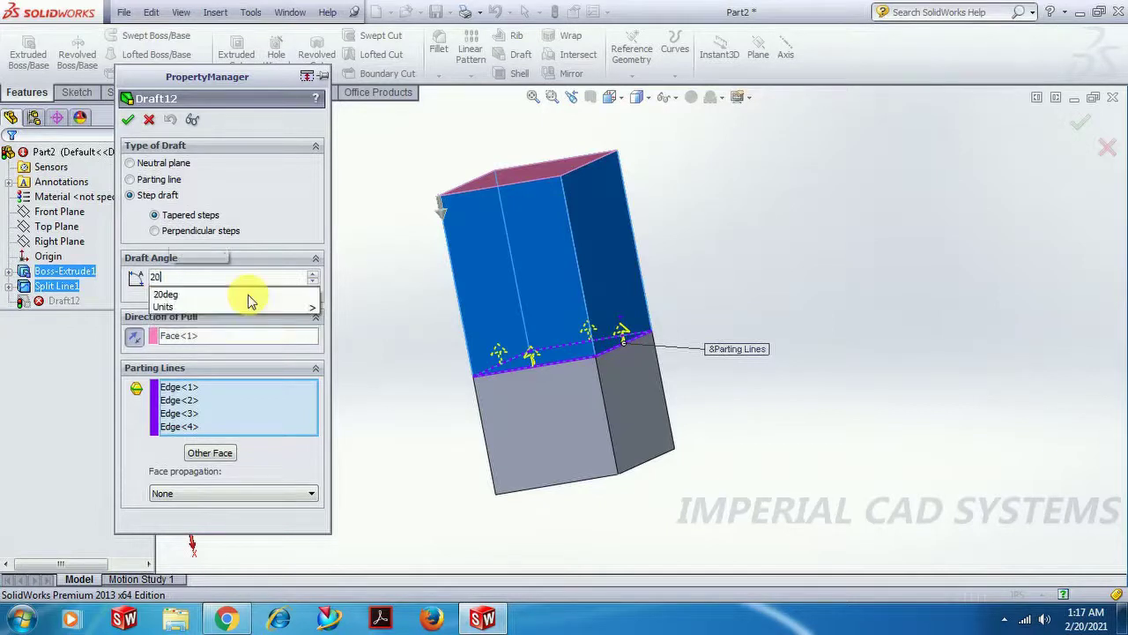
key("Return")
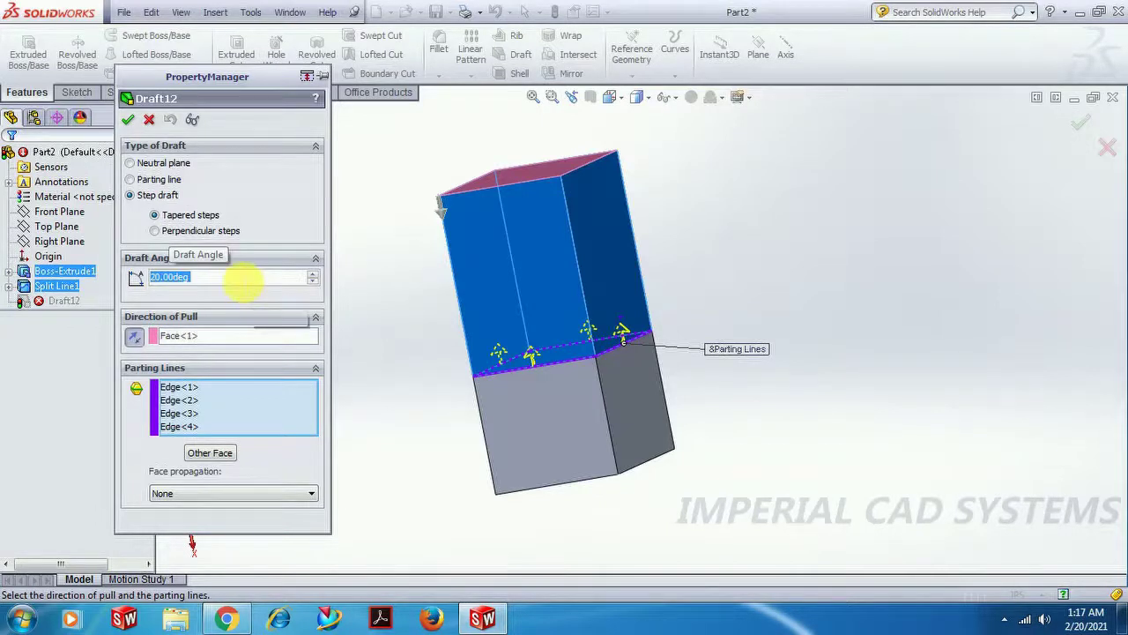
left_click(129, 122)
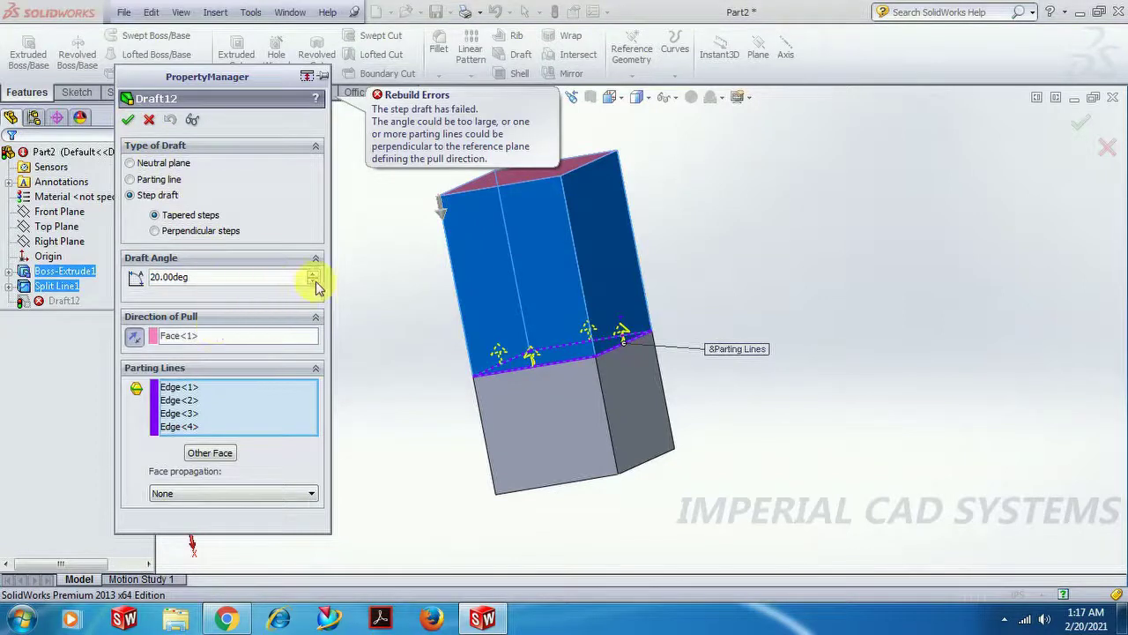
Lower the reversed step draft's angle to 18 degrees and accept the edit.
left_click(313, 282)
left_click(313, 283)
left_click(129, 120)
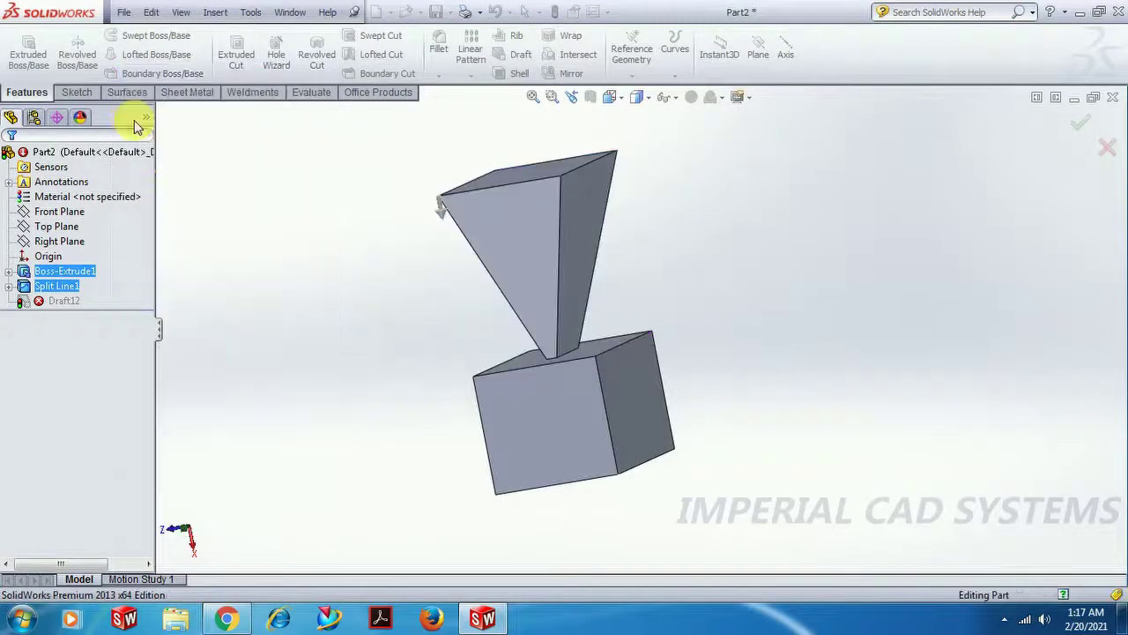
middle_click_drag(775, 432, 796, 499)
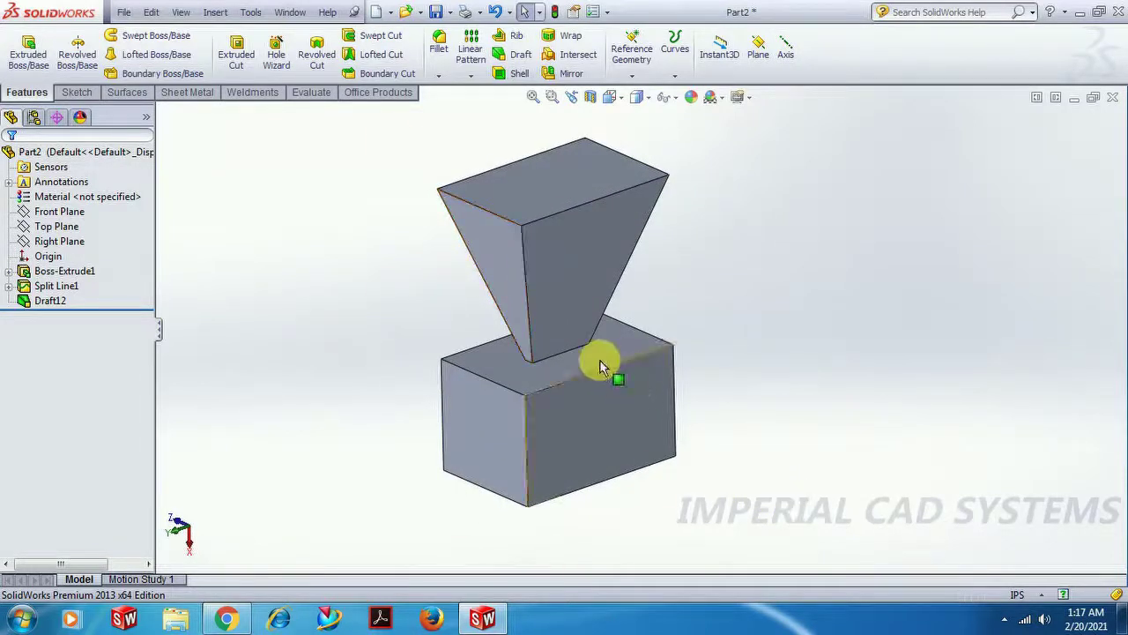
Start a Parting line draft with the lower block's downward-facing end face as the direction of pull.
left_click(509, 54)
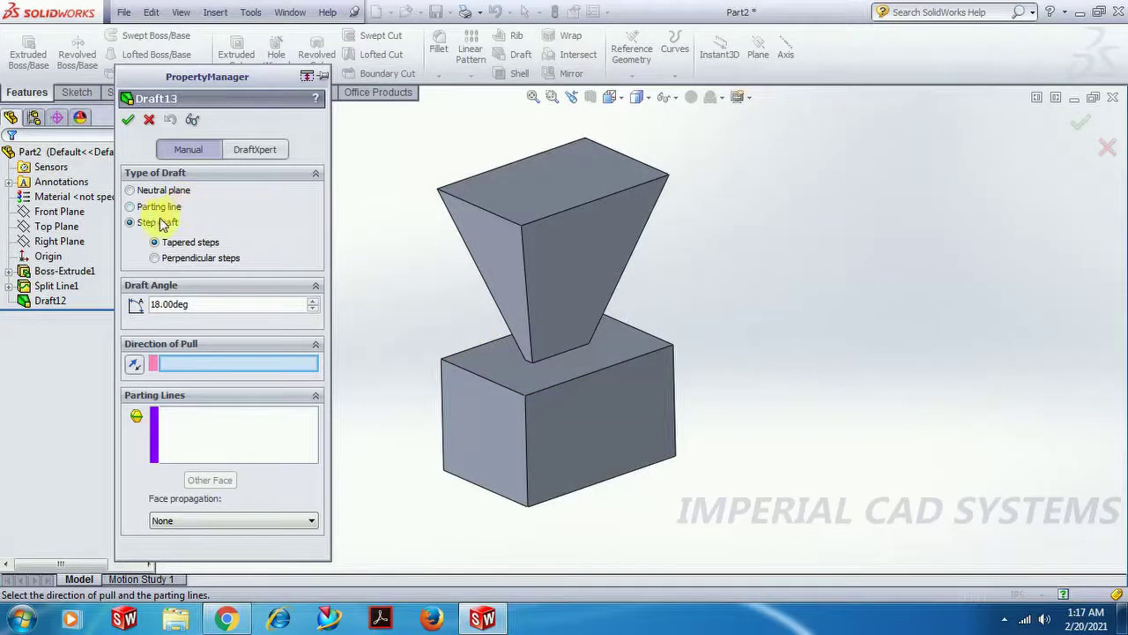
left_click(133, 208)
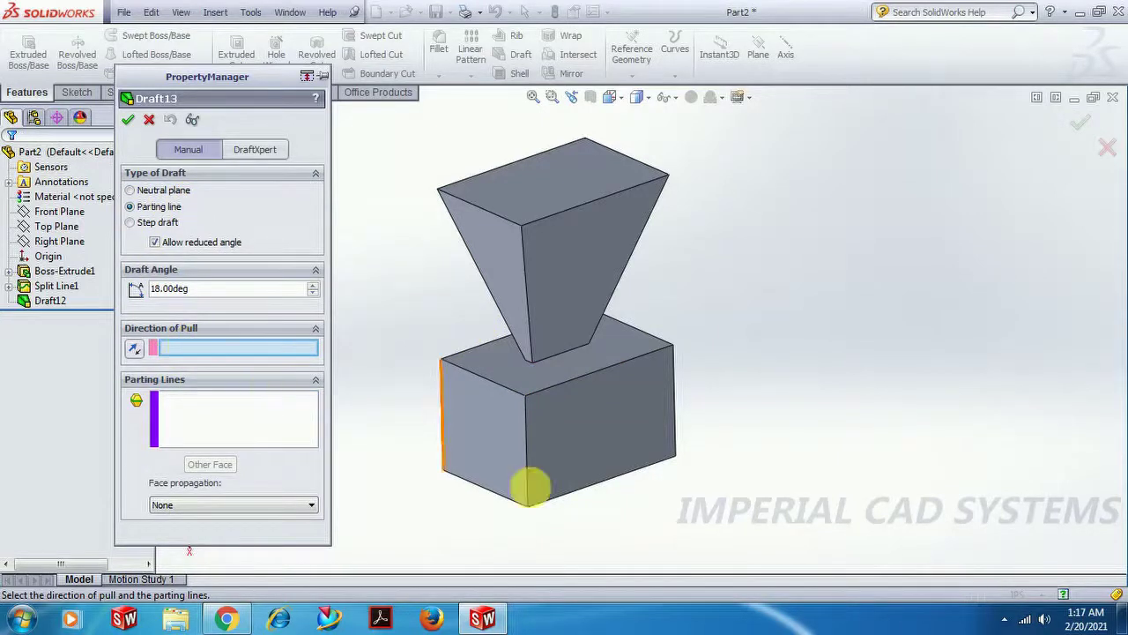
middle_click_drag(688, 511, 679, 391)
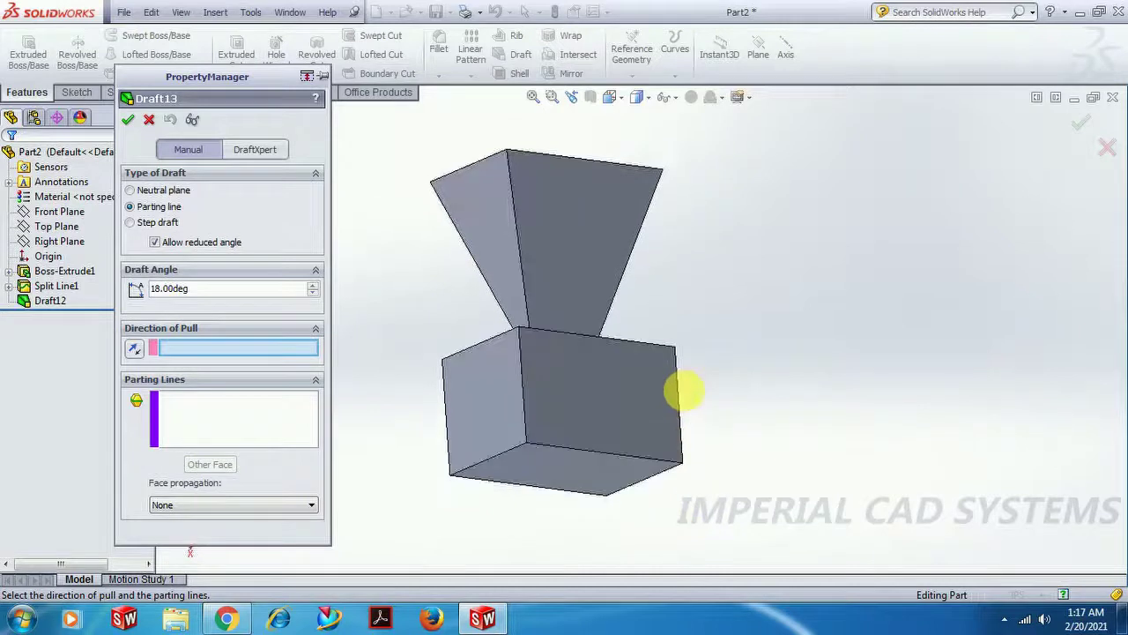
left_click(579, 477)
middle_click_drag(649, 294, 680, 415)
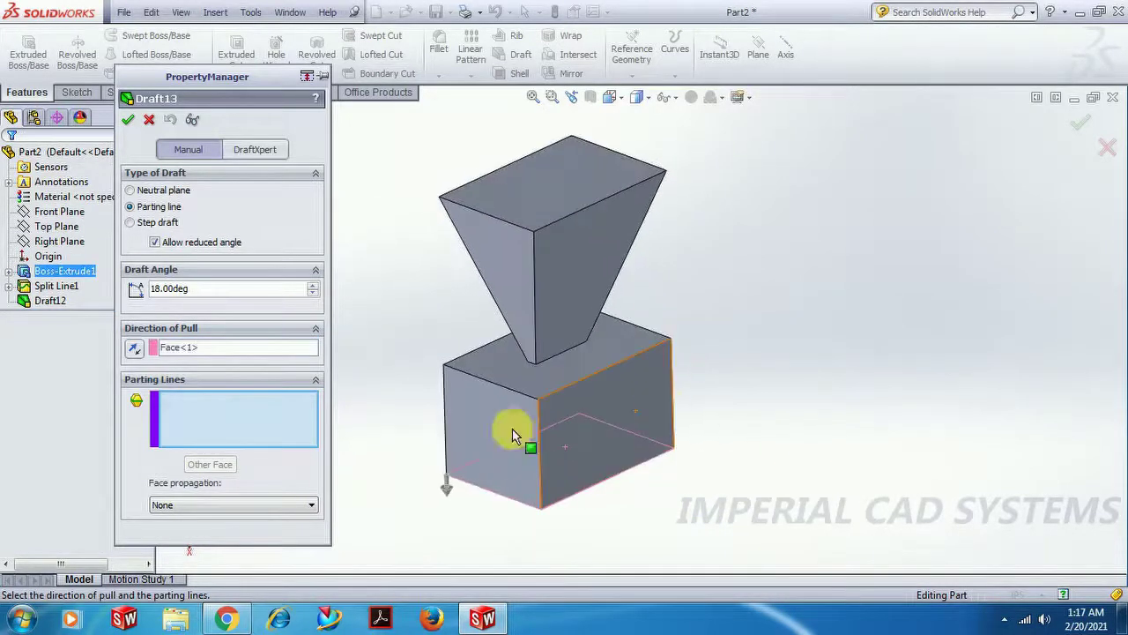
Select the four edges around the lower block's upward-facing face as the parting lines of the draft.
left_click(480, 386)
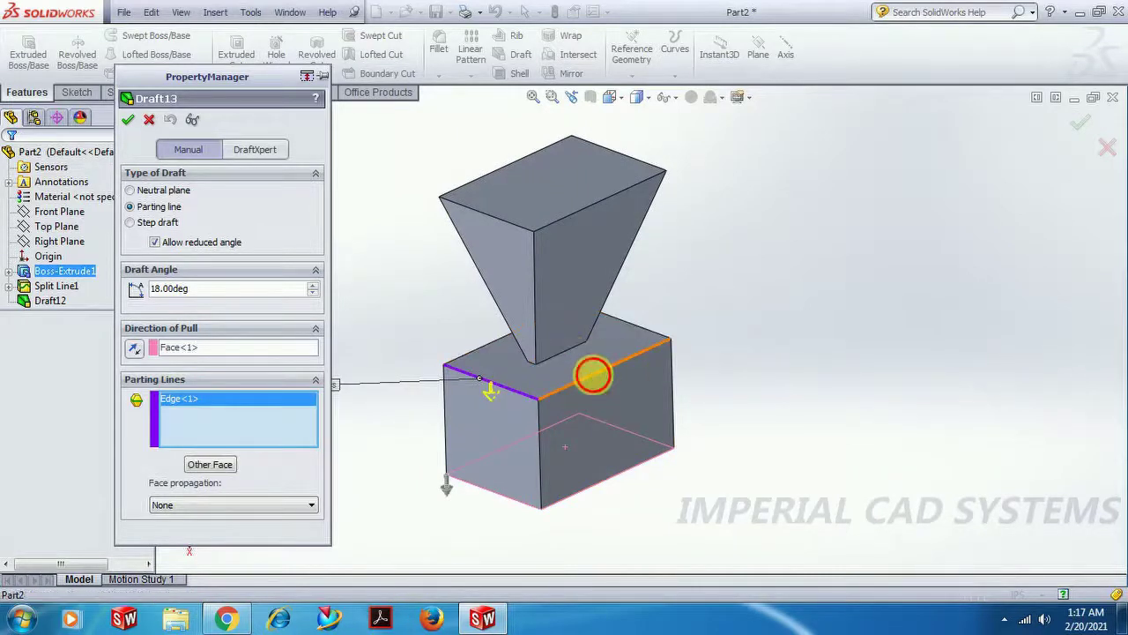
left_click(594, 373)
left_click(628, 325)
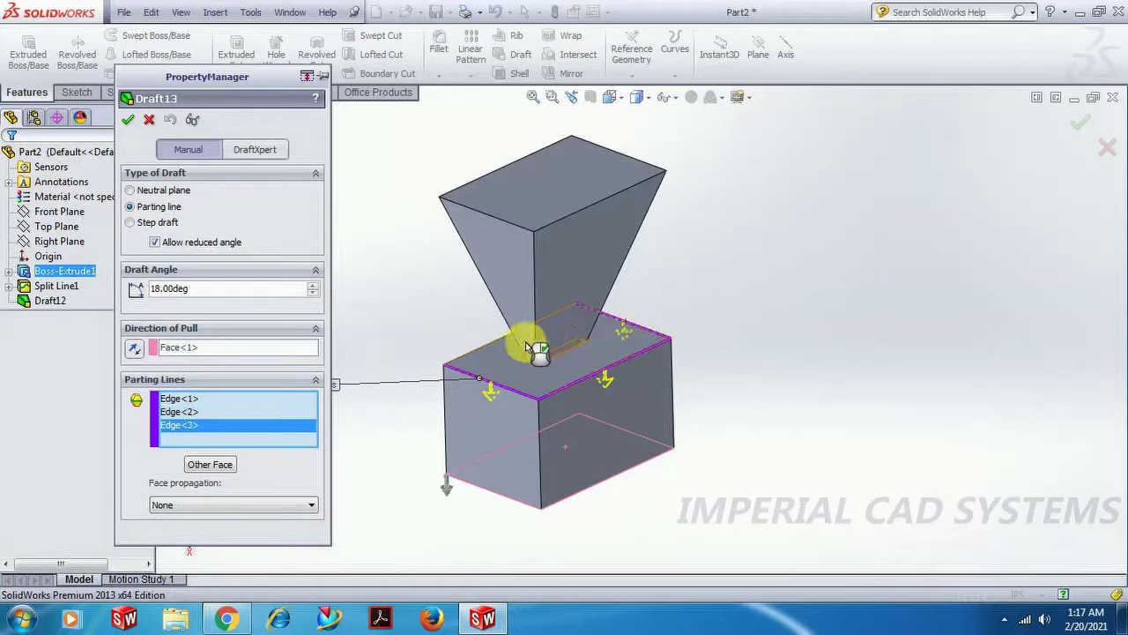
left_click(492, 349)
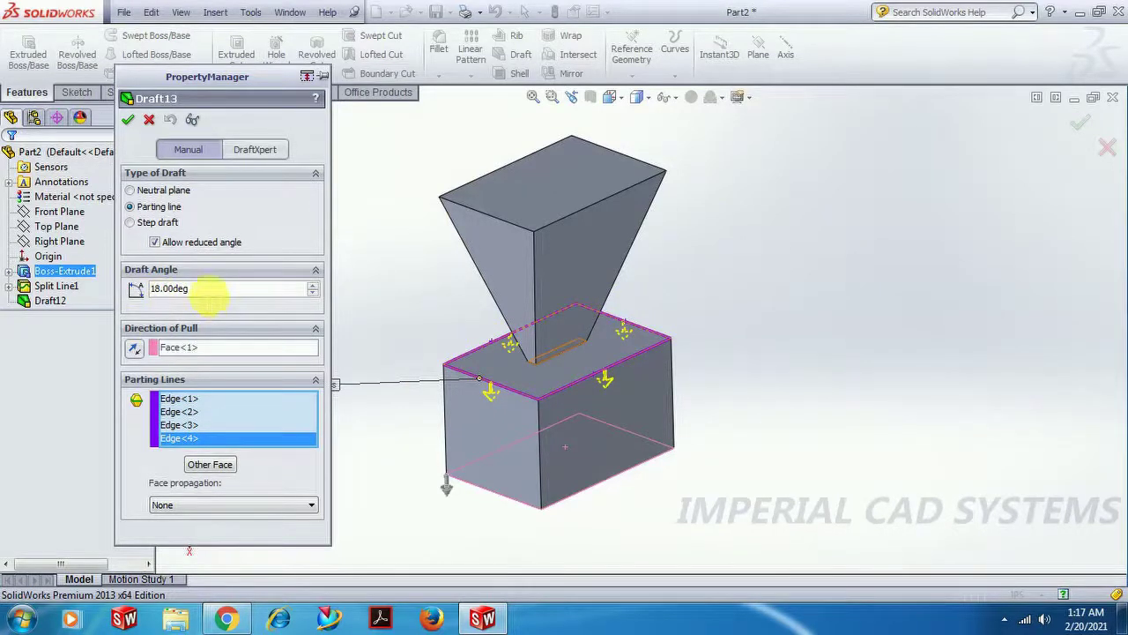
Set the parting line draft angle to 20 degrees and create the draft on the lower block.
double_click(211, 292)
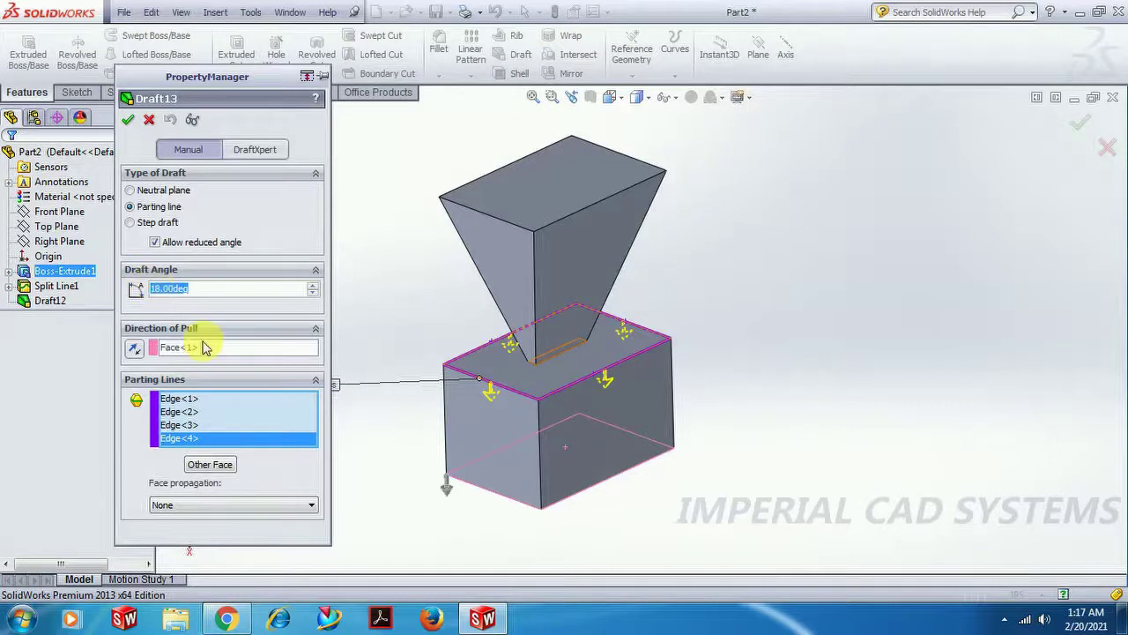
type("20")
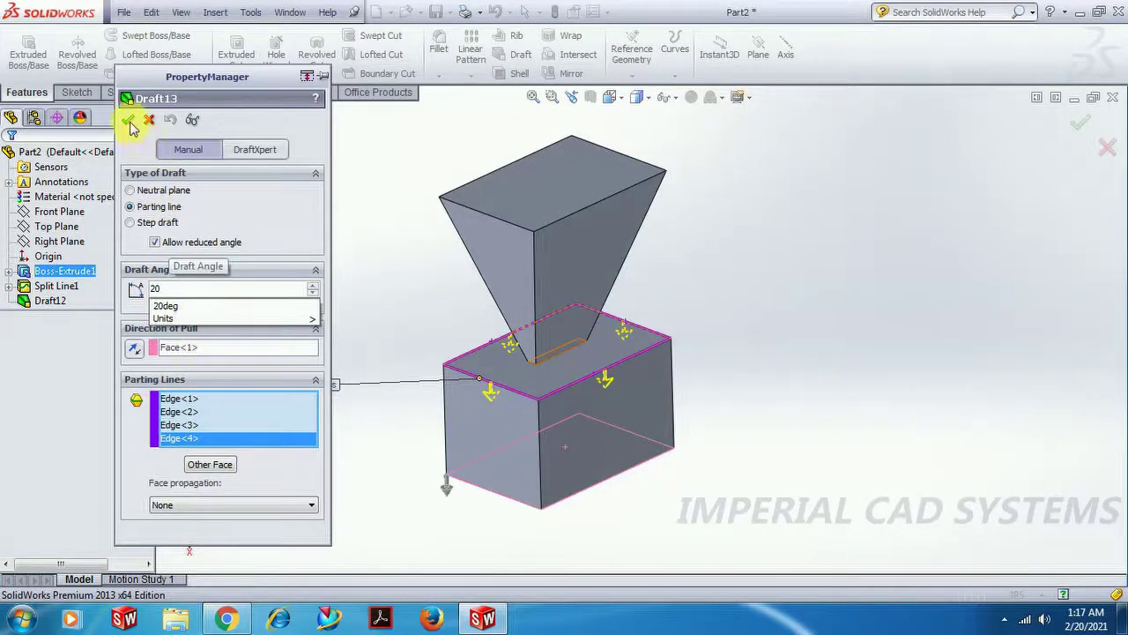
key("Return")
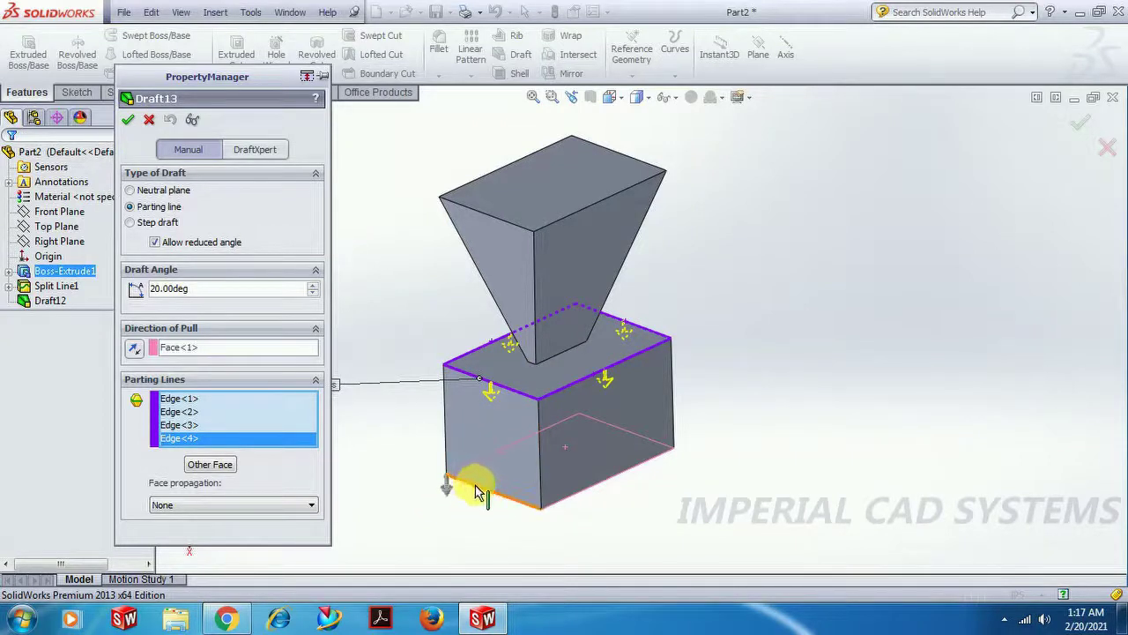
left_click(128, 126)
middle_click_drag(429, 471, 524, 429)
middle_click_drag(517, 383, 643, 503)
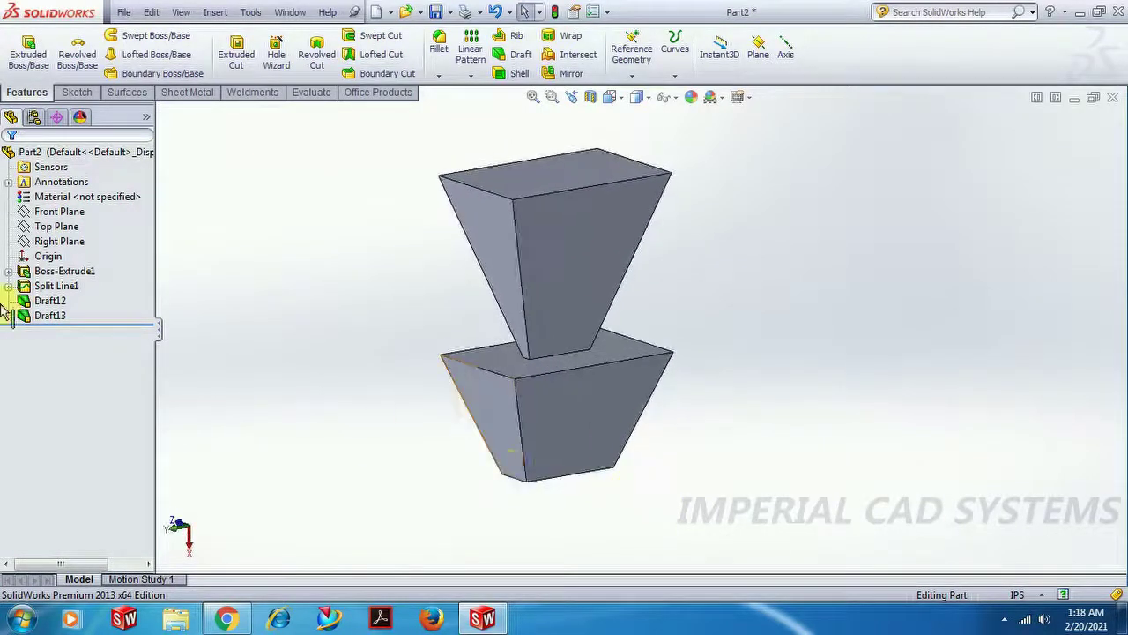
Edit the lower block's parting line draft to an angle of 25 degrees and accept it.
left_click(55, 317)
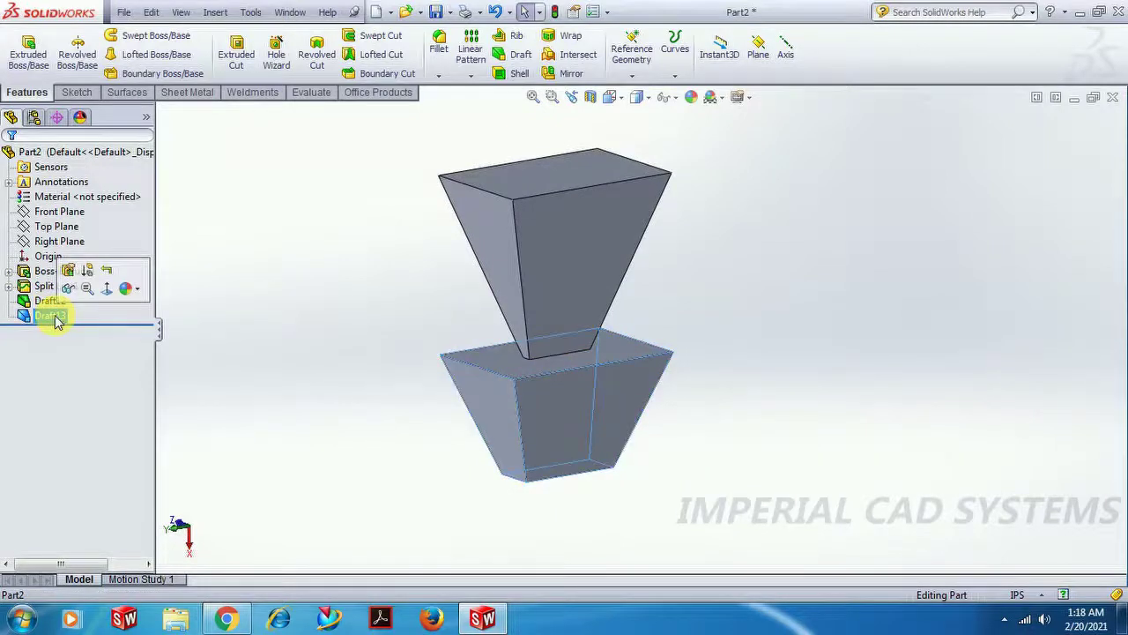
left_click(68, 269)
left_click_drag(211, 263, 148, 262)
type("25")
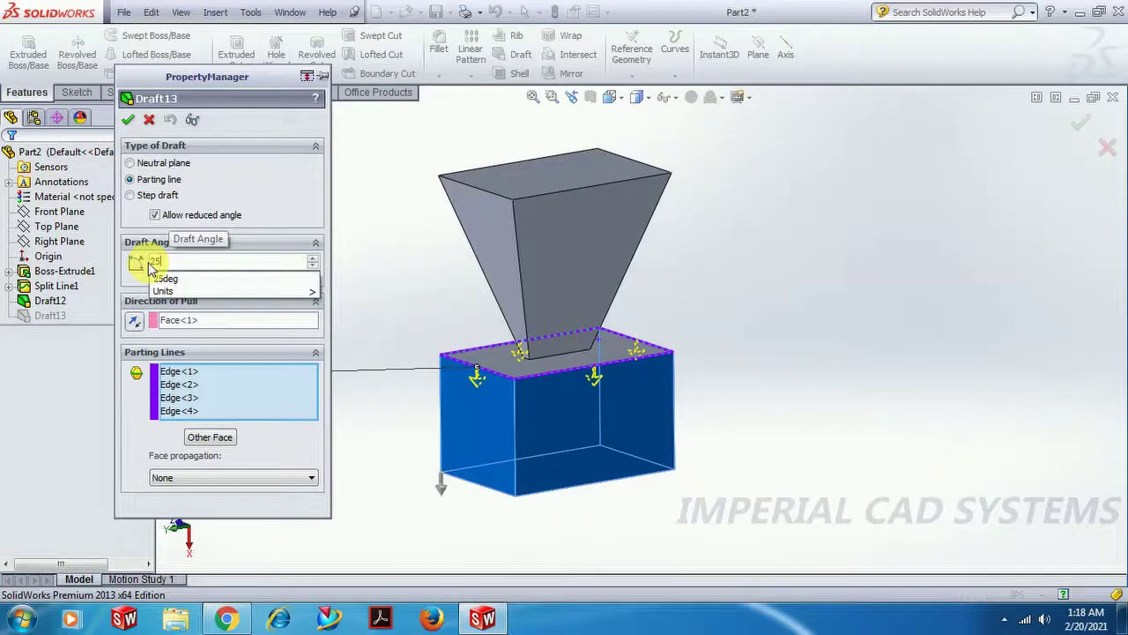
key("Return")
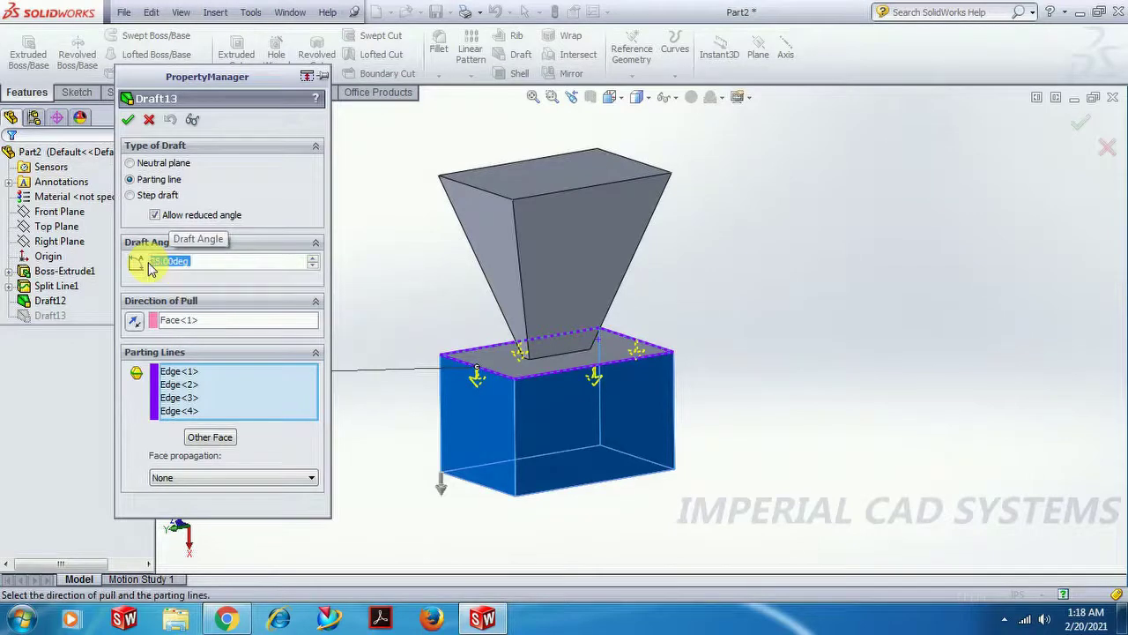
left_click(127, 120)
middle_click_drag(392, 340, 367, 431)
Edit the lower block's parting line draft to an angle of 30 degrees and accept it.
left_click(49, 317)
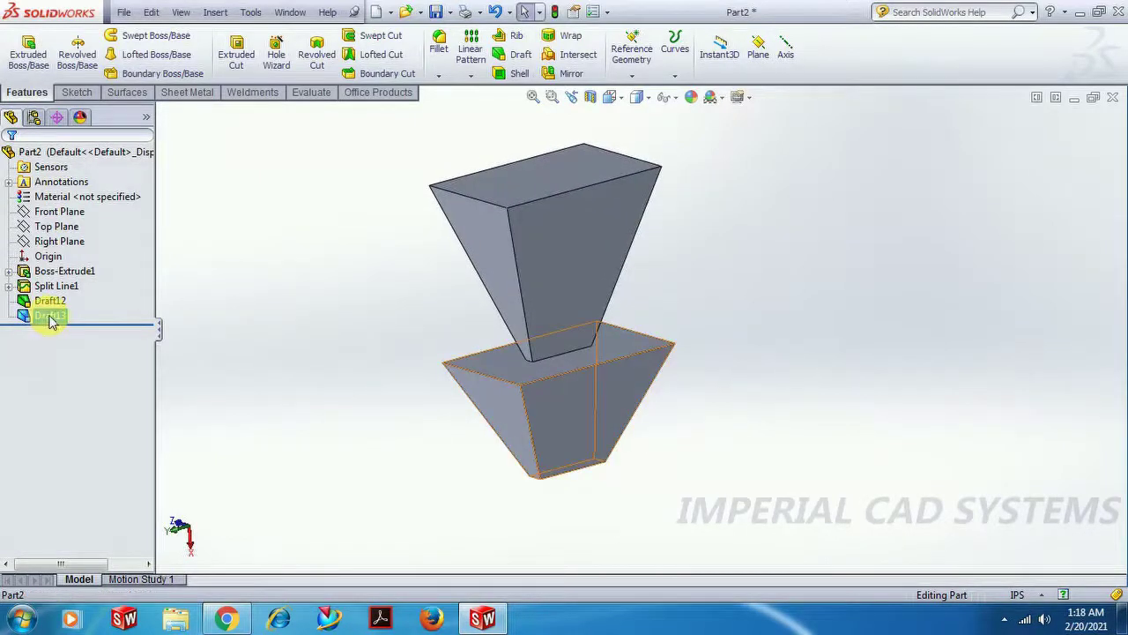
left_click(60, 291)
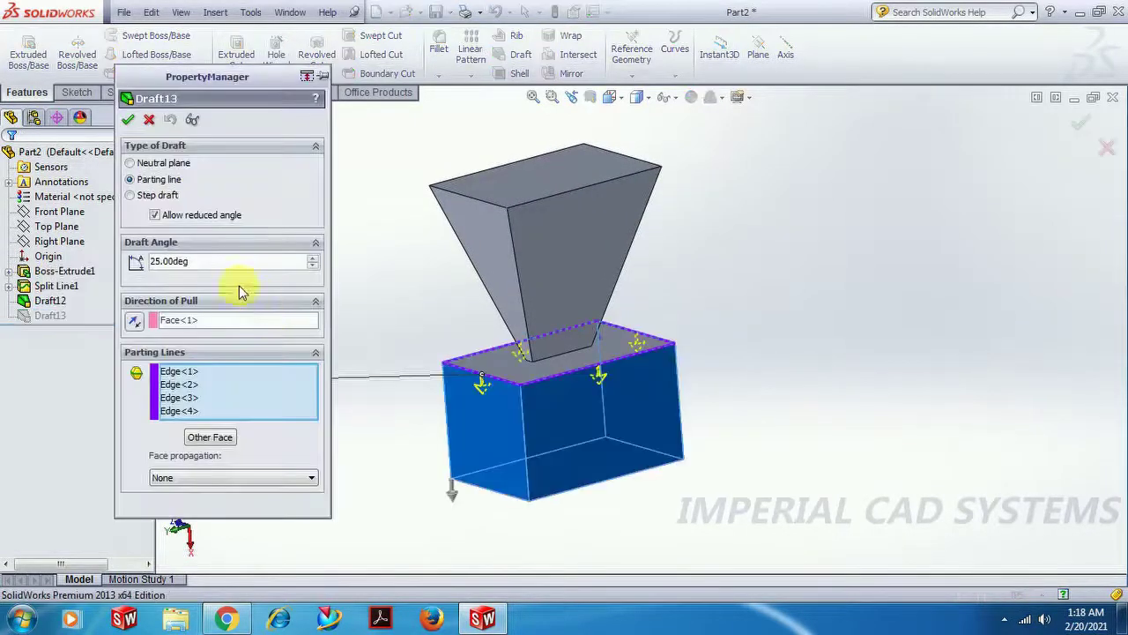
left_click_drag(187, 262, 145, 266)
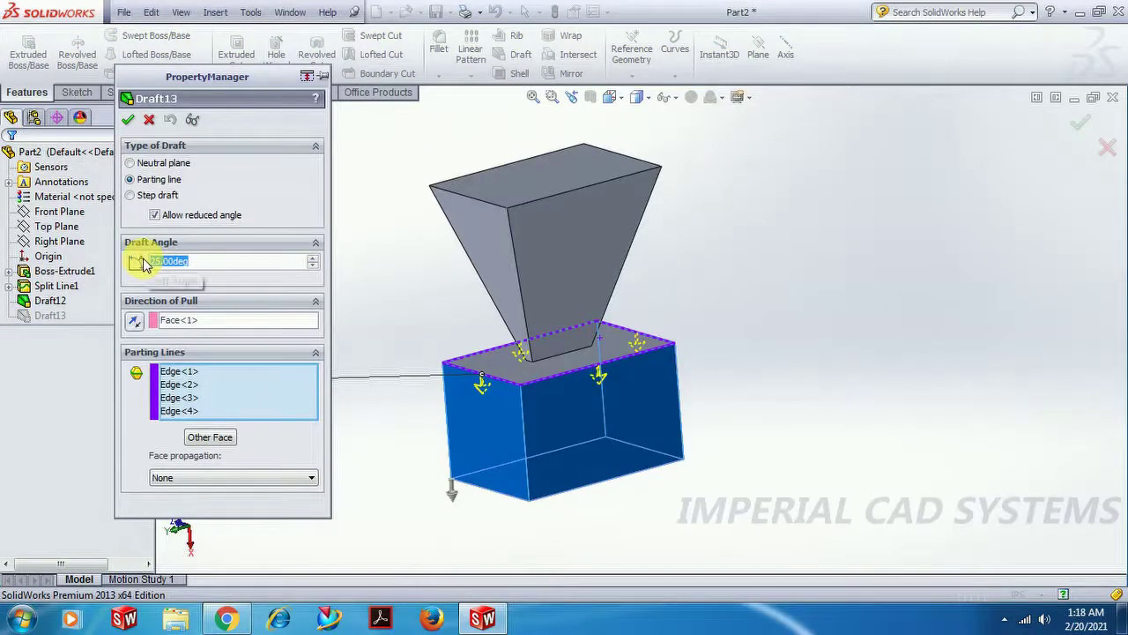
type("30")
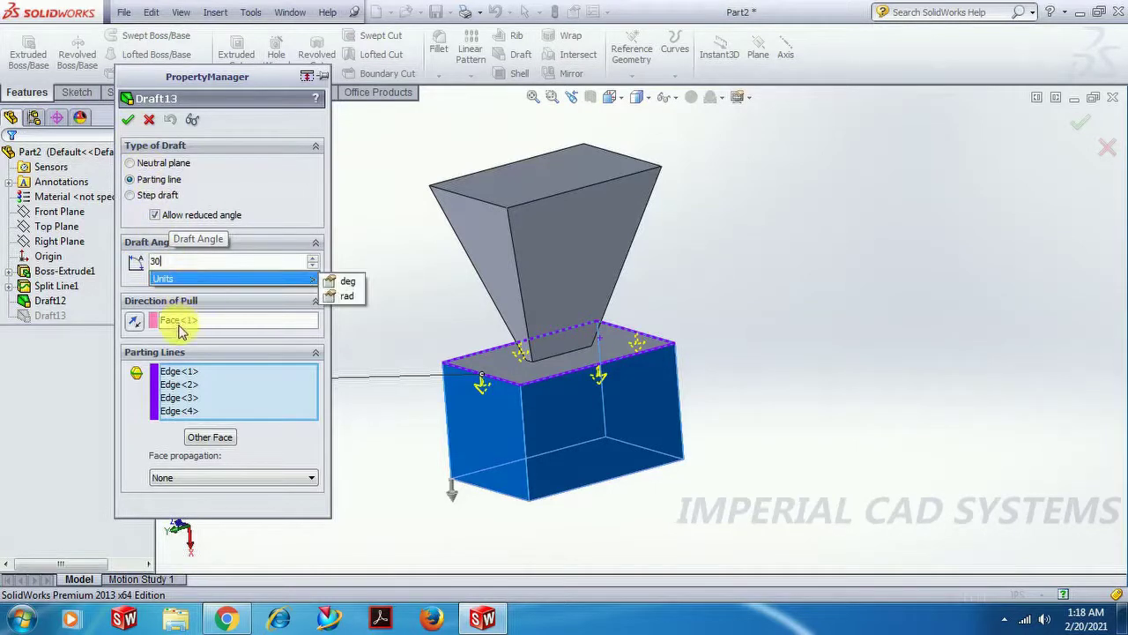
left_click(136, 326)
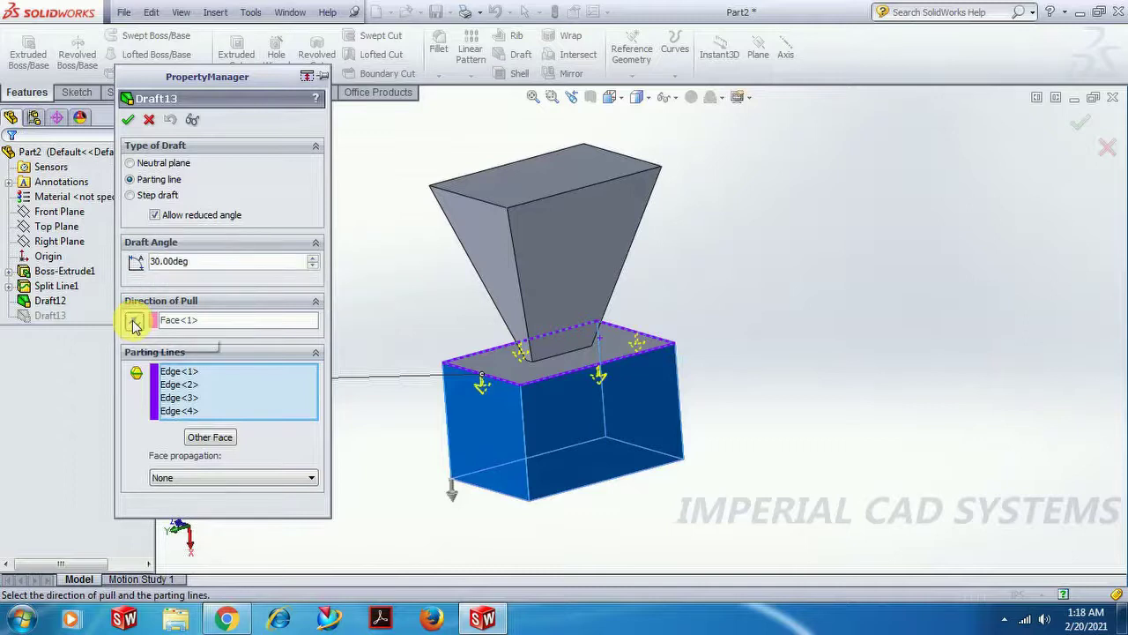
left_click(127, 129)
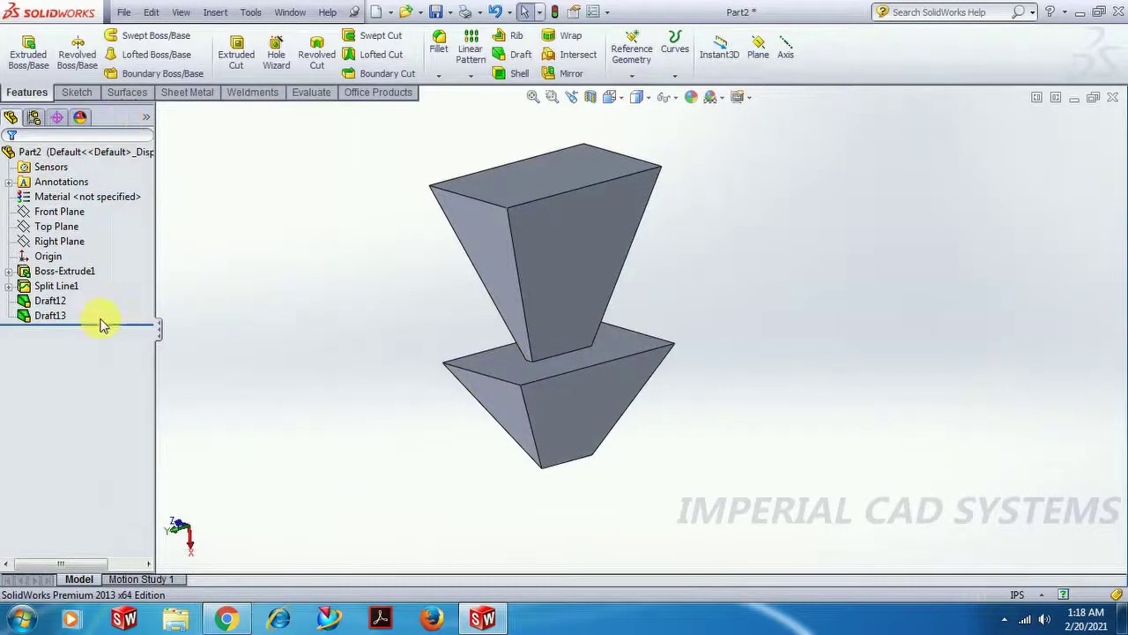
Reverse the direction of pull of the lower block's 30-degree parting line draft and accept the edit.
left_click(50, 315)
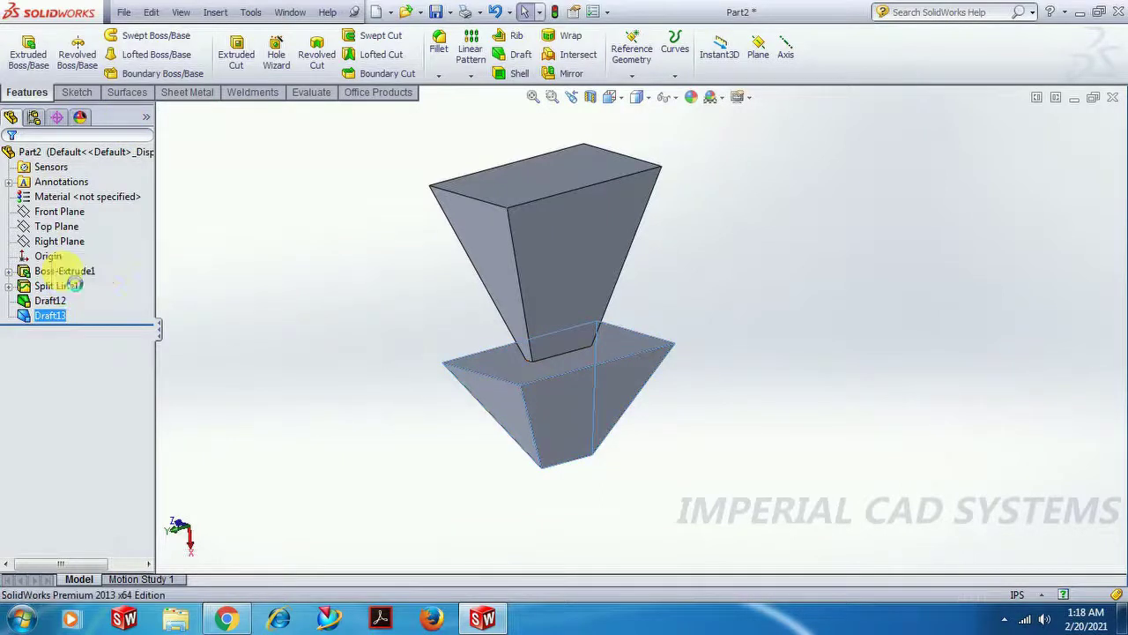
left_click(133, 322)
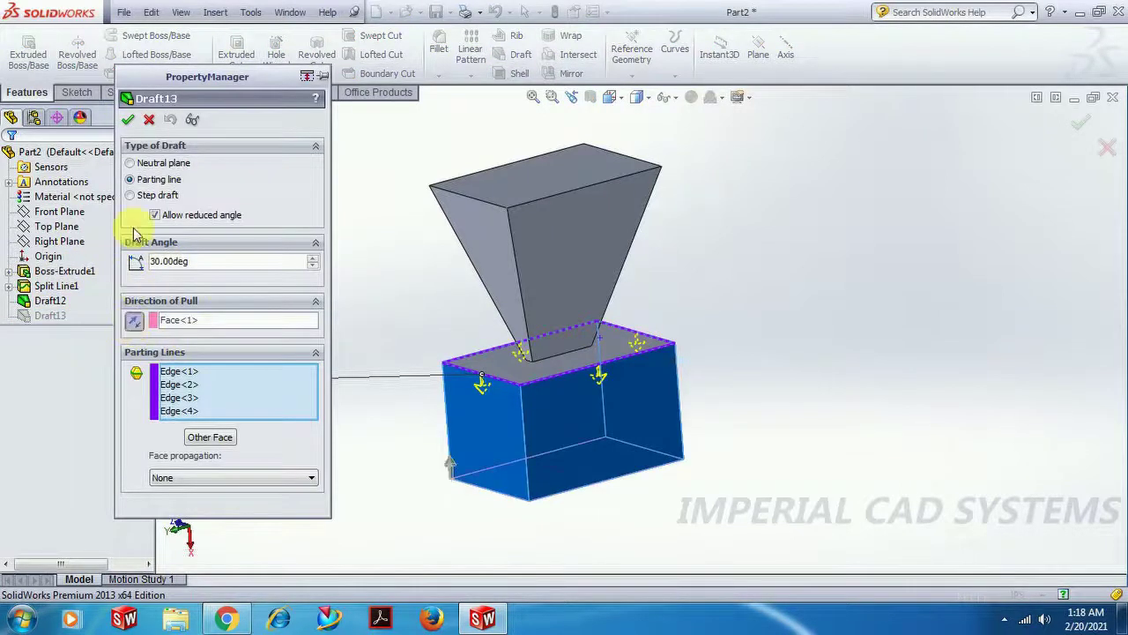
left_click(129, 120)
middle_click_drag(559, 438, 617, 458)
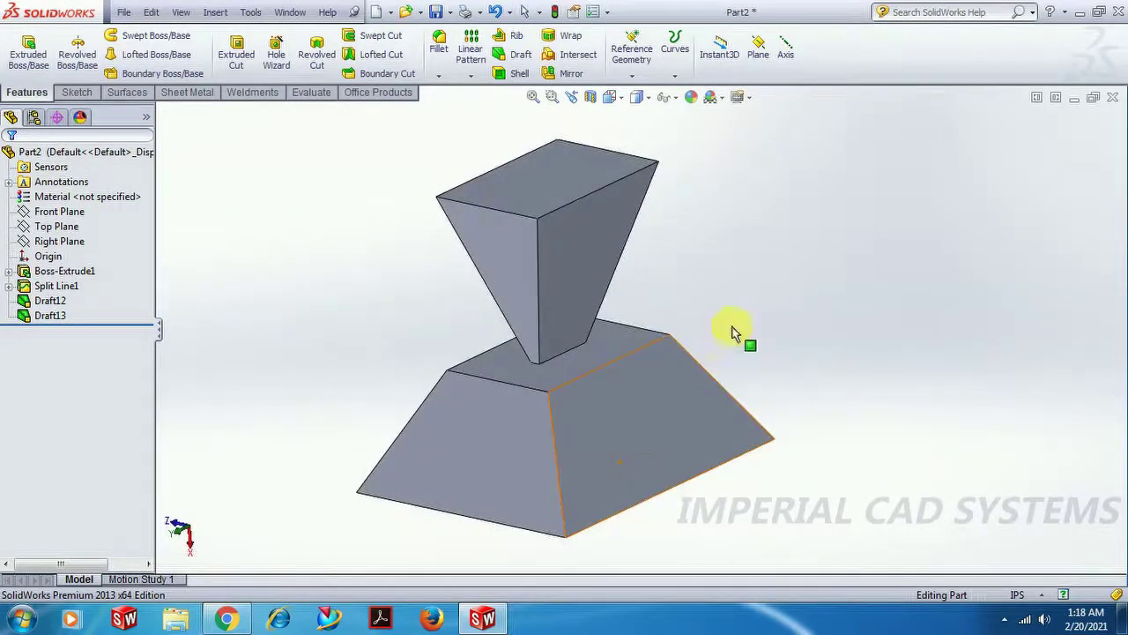
scroll(740, 325, "down", 3)
scroll(740, 326, "up", 2)
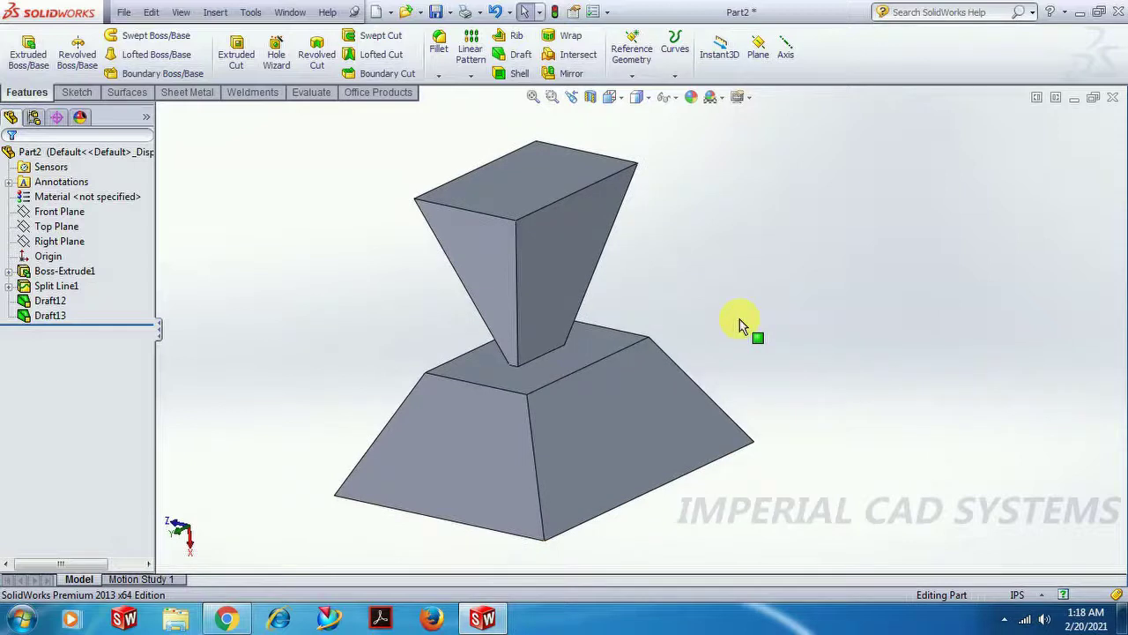